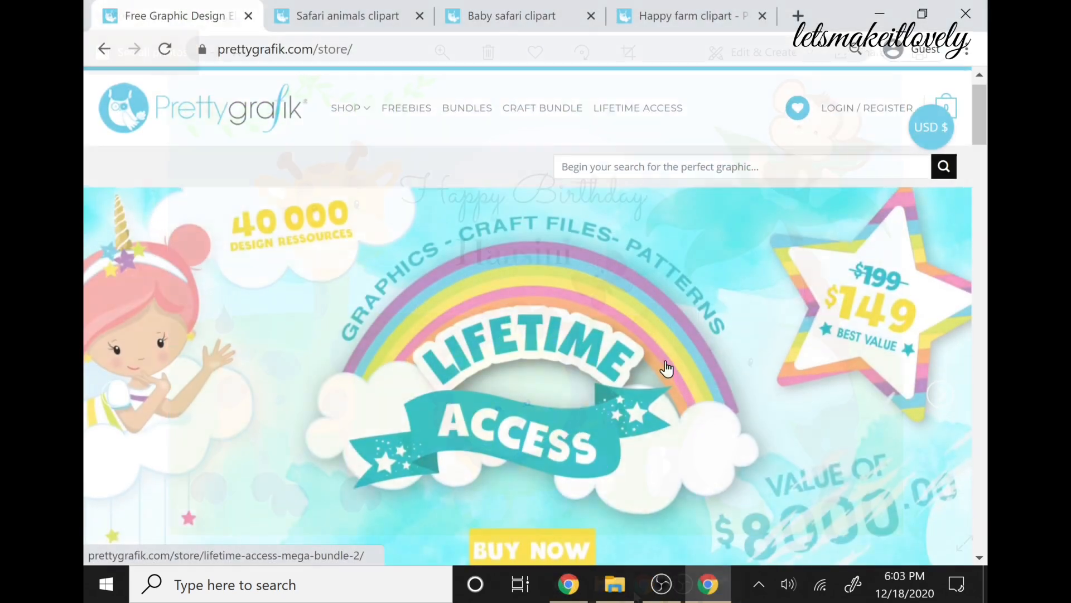
Step: Examine the new clipart and digital paper products on the Prettygrafik store's home page
{"action": "scroll", "coordinate": [667, 368], "scroll_direction": "down", "scroll_amount": 4}
{"action": "scroll", "coordinate": [667, 368], "scroll_direction": "down", "scroll_amount": 5}
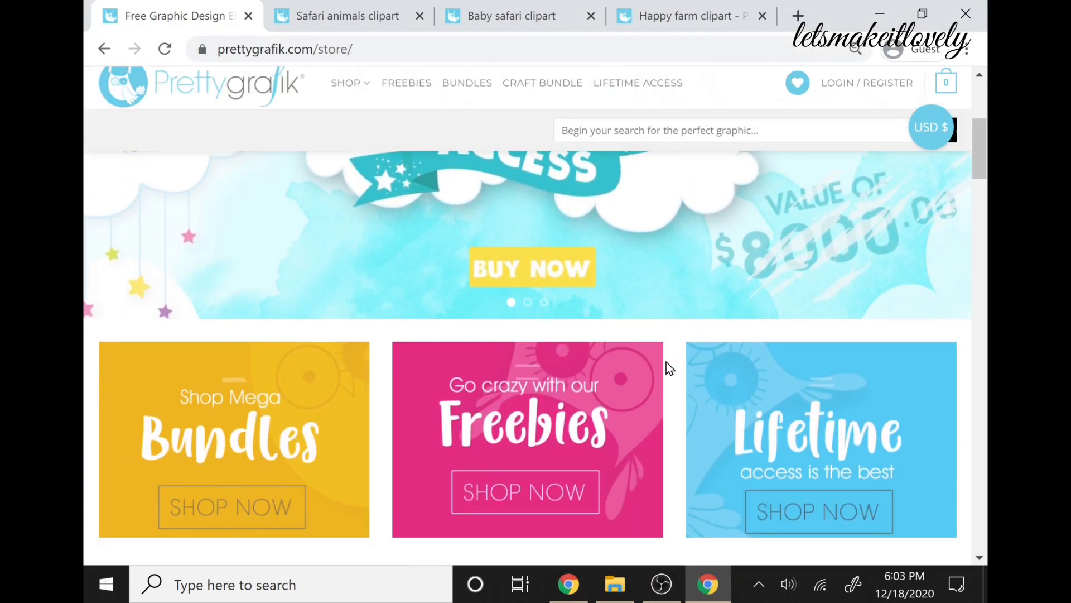
{"action": "scroll", "coordinate": [666, 368], "scroll_direction": "down", "scroll_amount": 3}
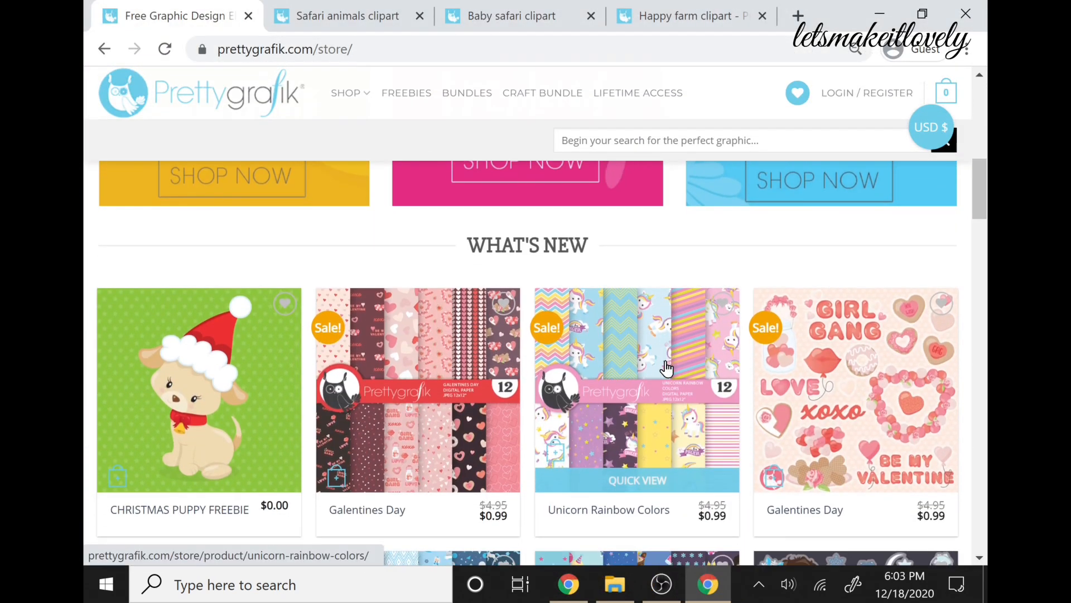
{"action": "scroll", "coordinate": [667, 368], "scroll_direction": "down", "scroll_amount": 4}
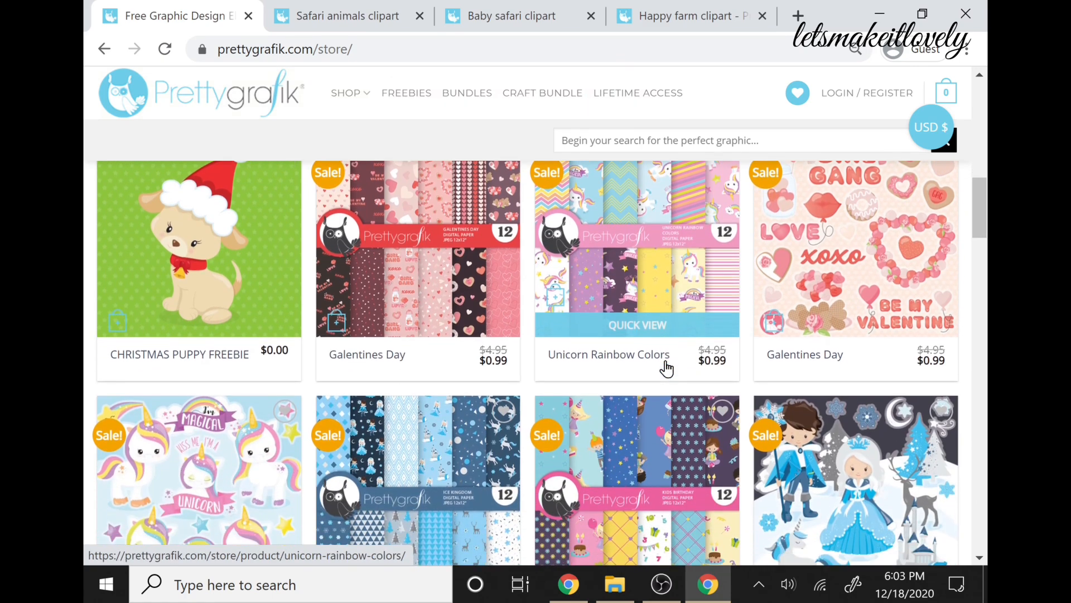
{"action": "scroll", "coordinate": [667, 368], "scroll_direction": "down", "scroll_amount": 4}
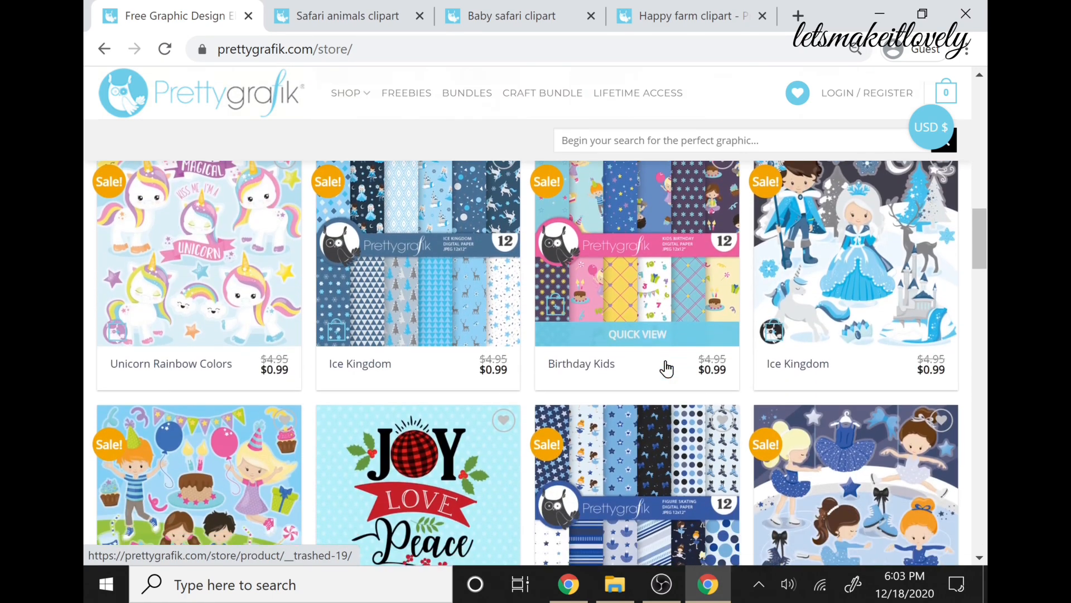
{"action": "scroll", "coordinate": [667, 368], "scroll_direction": "down", "scroll_amount": 1}
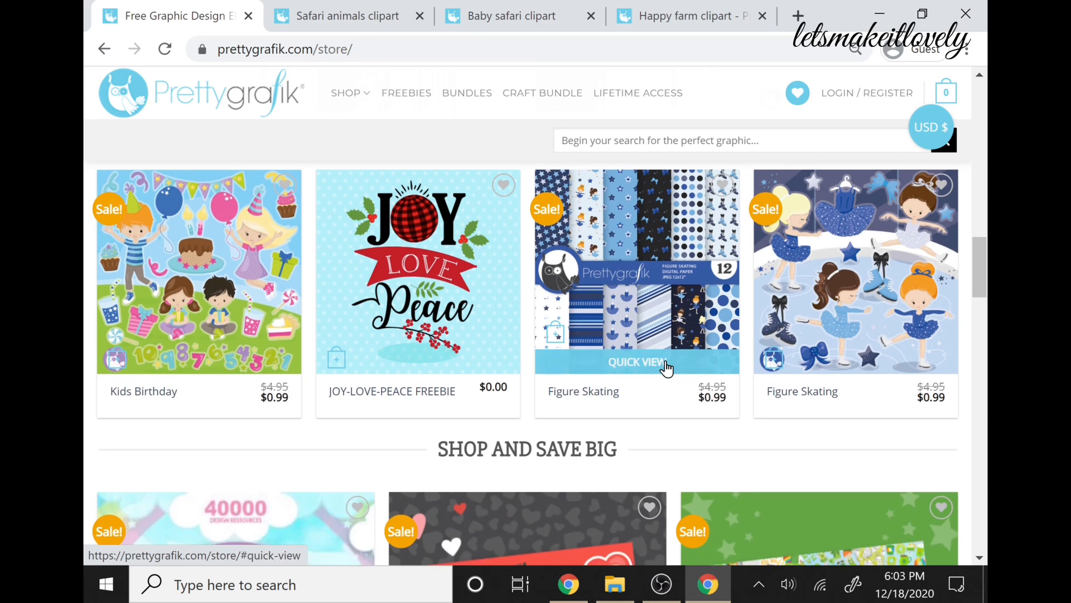
Step: View the already open product pages for Safari animals clipart, Baby safari clipart and Happy farm clipart
{"action": "left_click", "coordinate": [329, 12]}
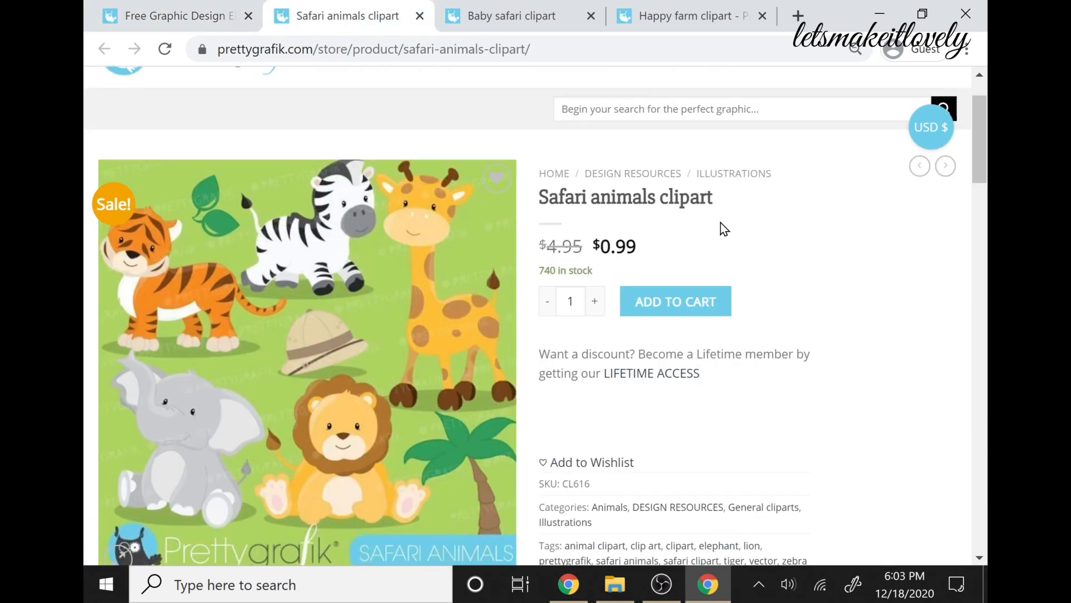
{"action": "left_click", "coordinate": [517, 8]}
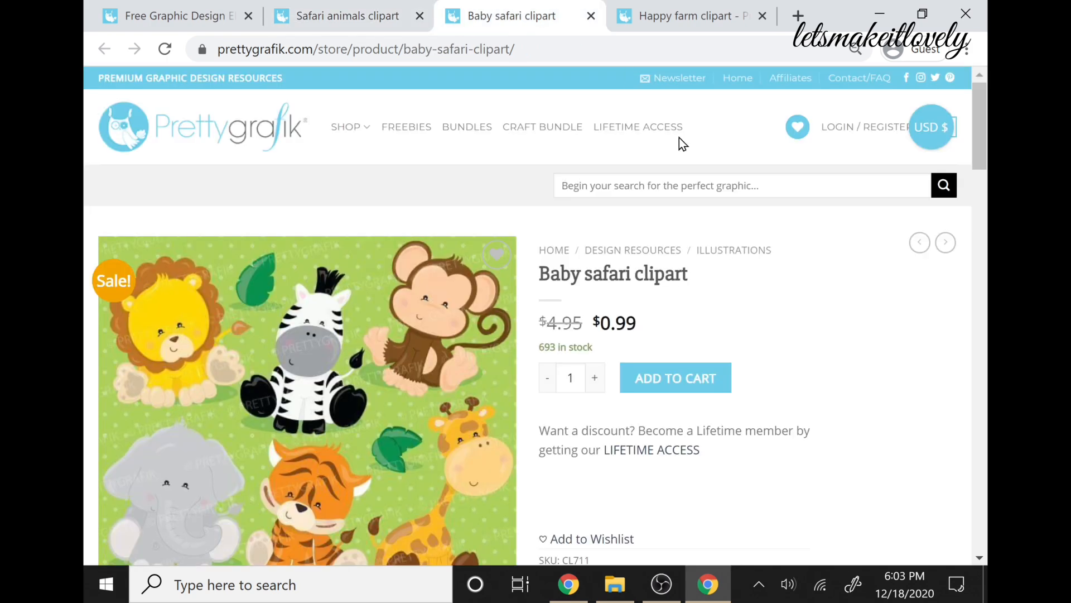
{"action": "scroll", "coordinate": [777, 312], "scroll_direction": "down", "scroll_amount": 1}
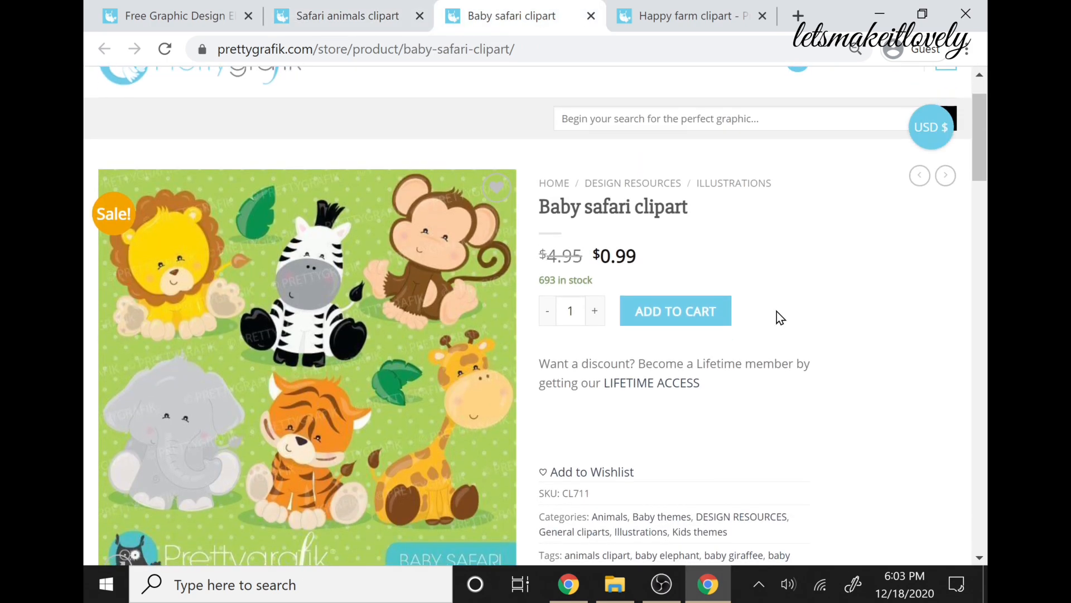
{"action": "left_click", "coordinate": [681, 7]}
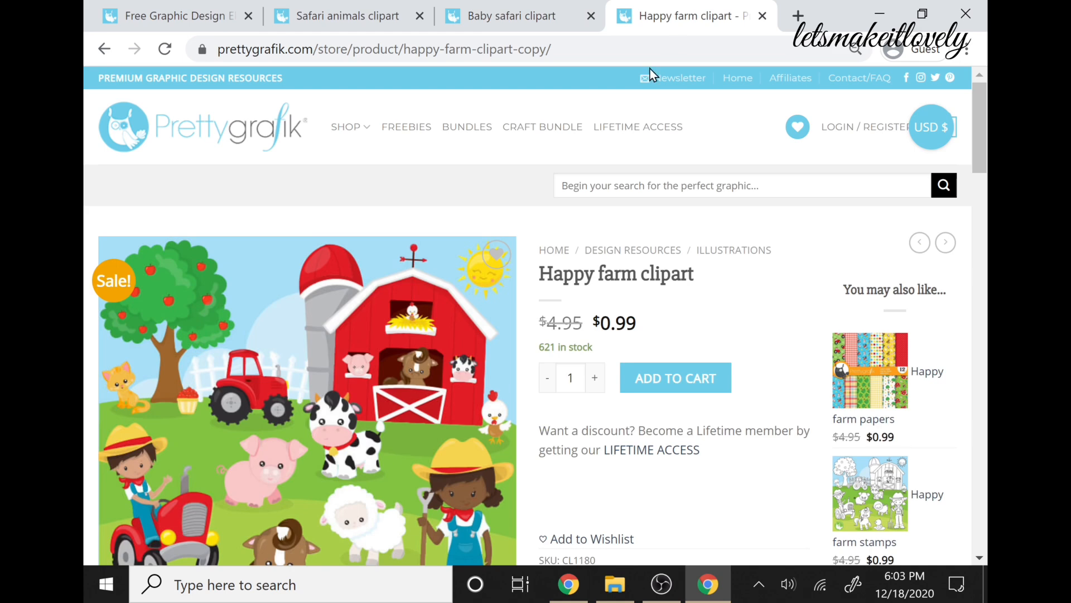
{"action": "scroll", "coordinate": [759, 357], "scroll_direction": "down", "scroll_amount": 2}
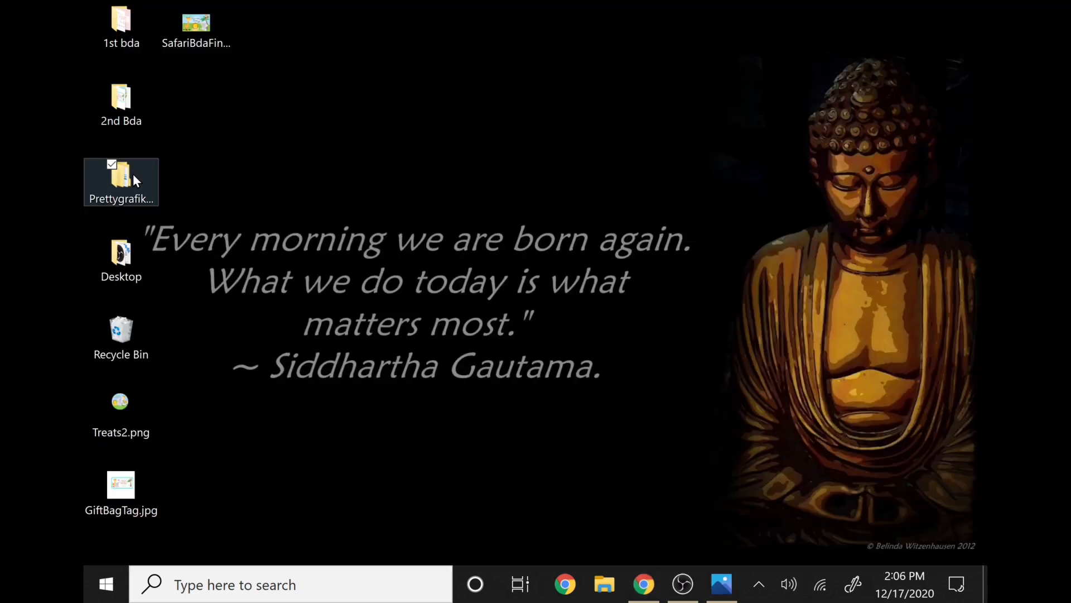
Step: Open the Prettygrafikdesign folder on the desktop and view the BabySafari images in the CL711 JPEG folder
{"action": "double_click", "coordinate": [133, 174]}
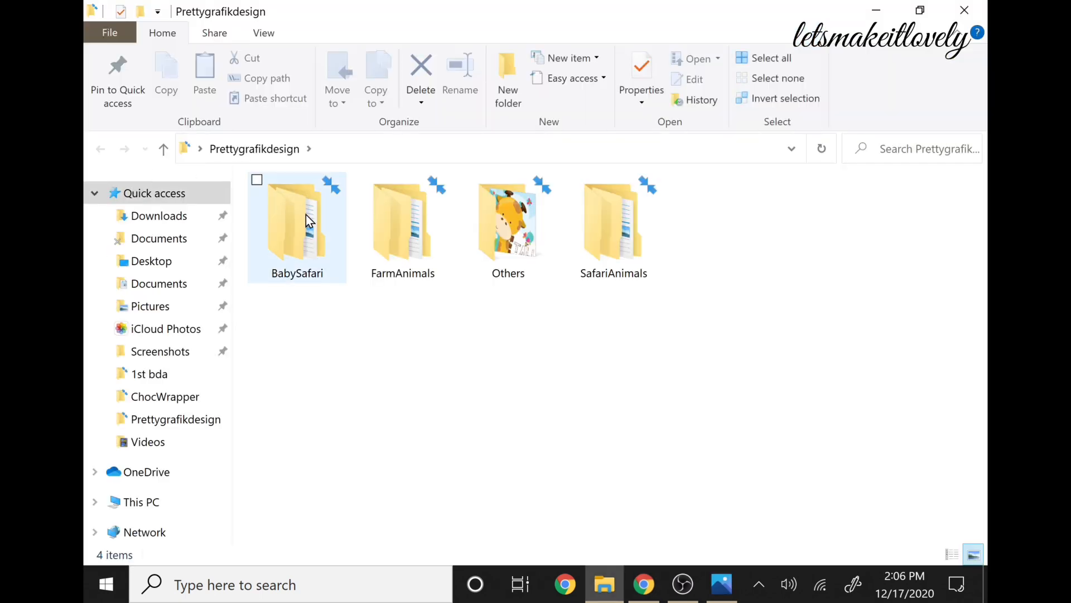
{"action": "double_click", "coordinate": [312, 239]}
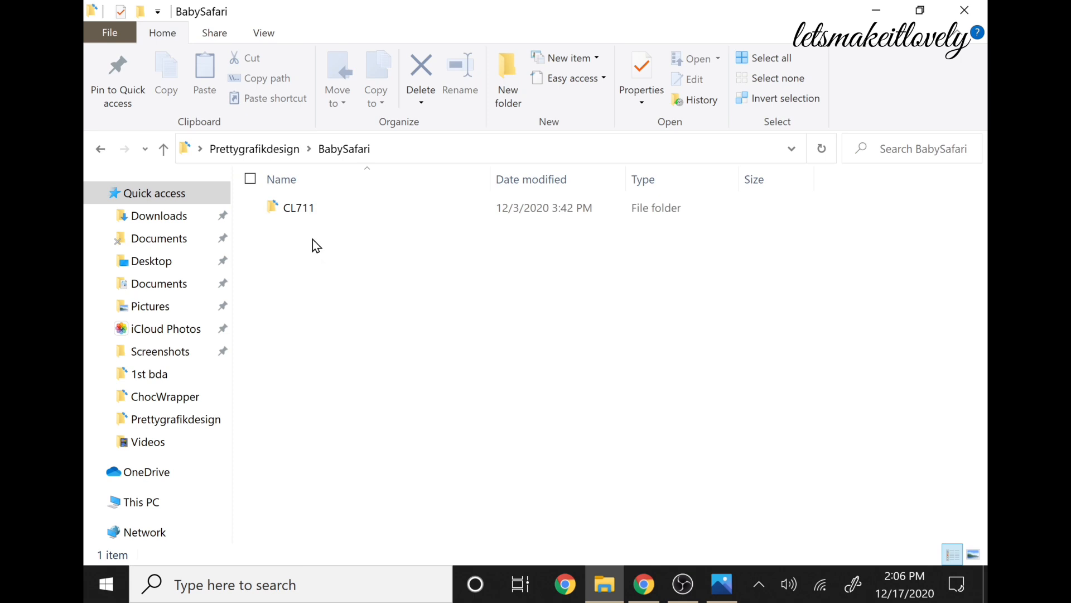
{"action": "double_click", "coordinate": [322, 208]}
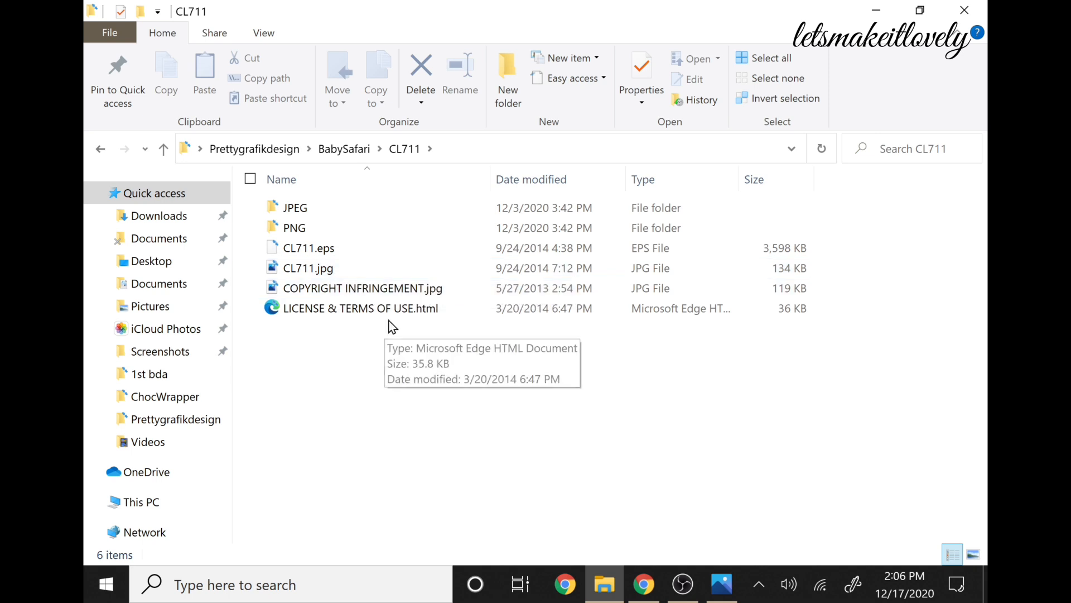
{"action": "double_click", "coordinate": [327, 212]}
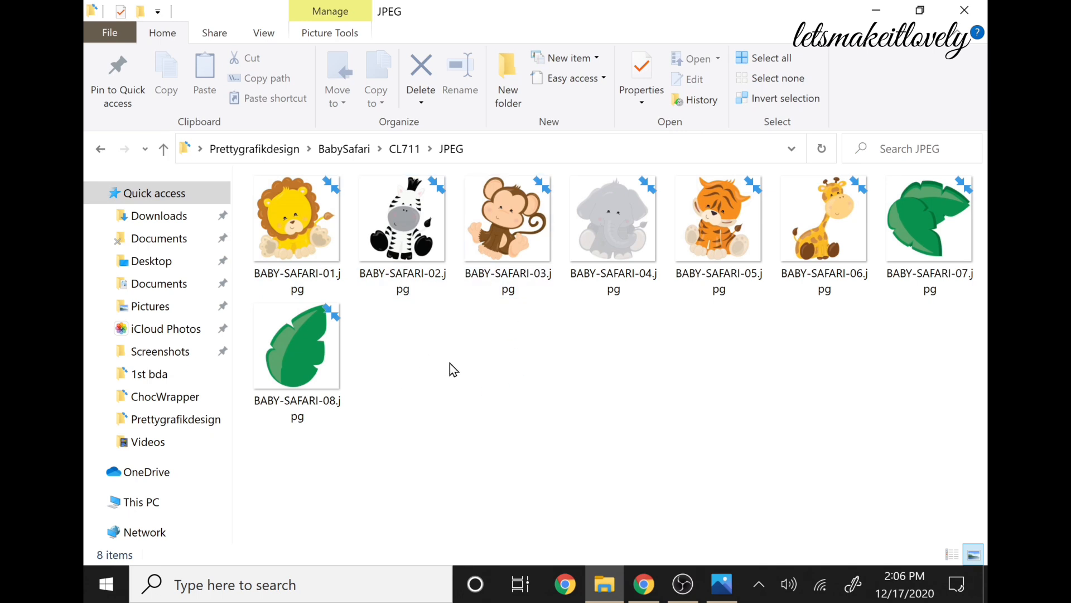
Step: Return to the Prettygrafikdesign folder and view the SafariAnimals images in the CL616 JPEG folder
{"action": "left_click", "coordinate": [252, 149]}
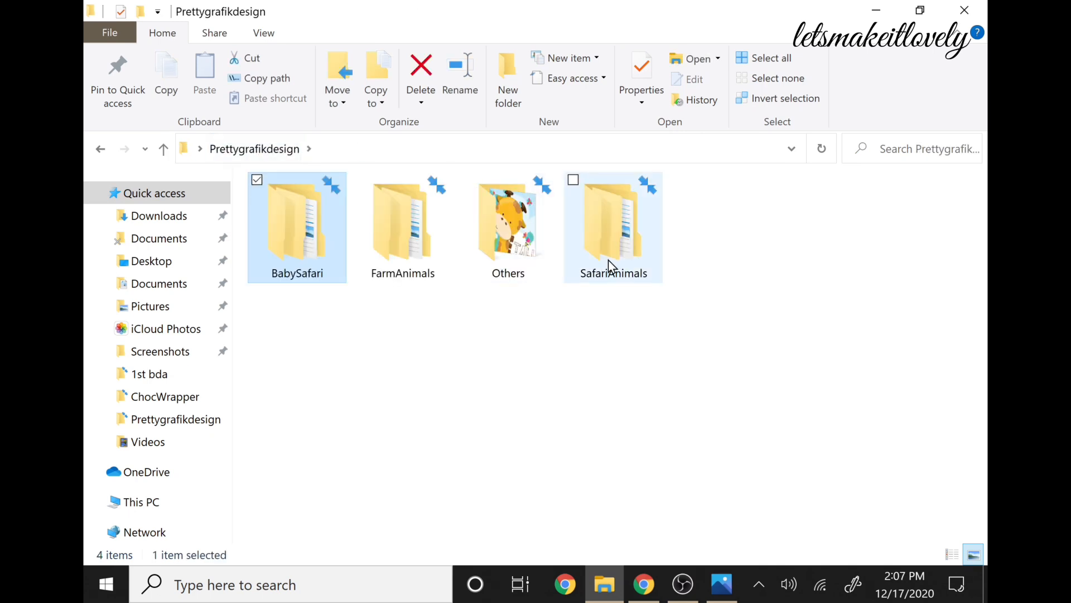
{"action": "double_click", "coordinate": [608, 260]}
{"action": "double_click", "coordinate": [330, 212]}
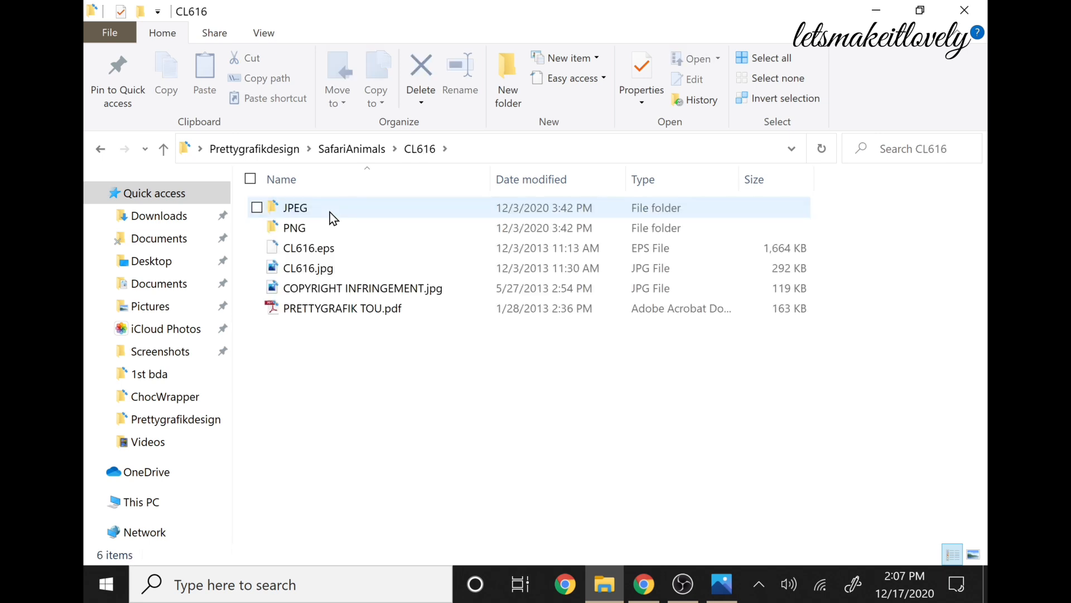
{"action": "double_click", "coordinate": [330, 212]}
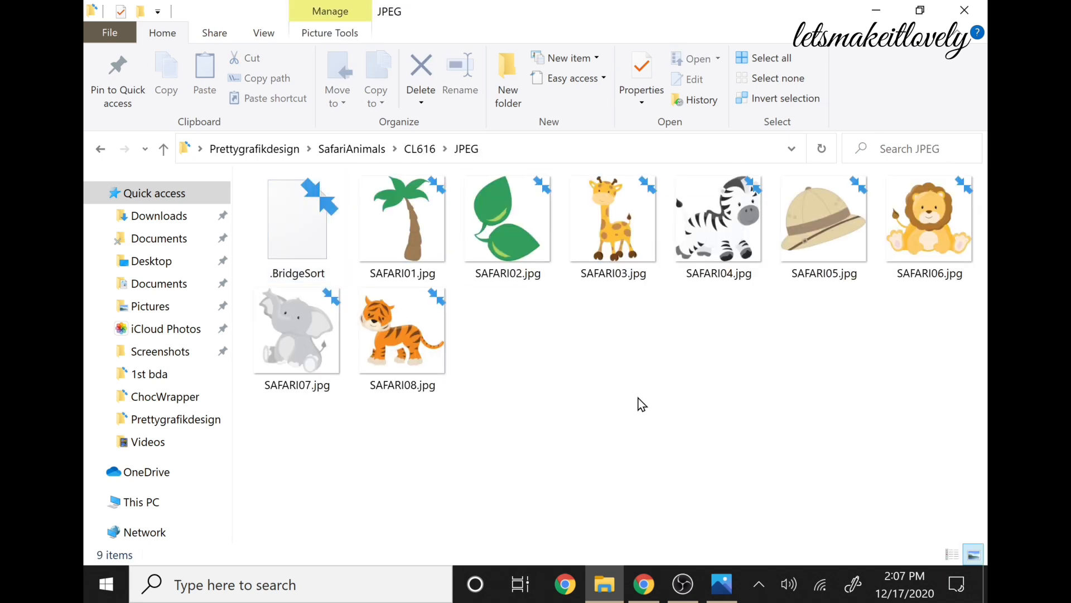
Step: View the FarmAnimals images in the CL1120 JPG folder, then go back to the Prettygrafikdesign folder
{"action": "left_click", "coordinate": [262, 150]}
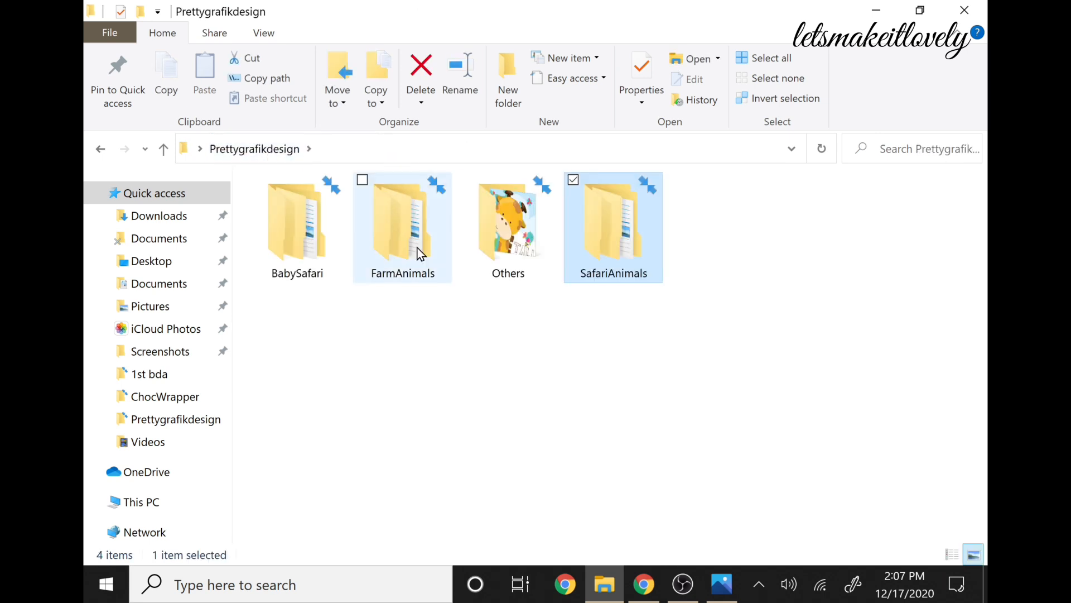
{"action": "double_click", "coordinate": [417, 248]}
{"action": "double_click", "coordinate": [330, 210]}
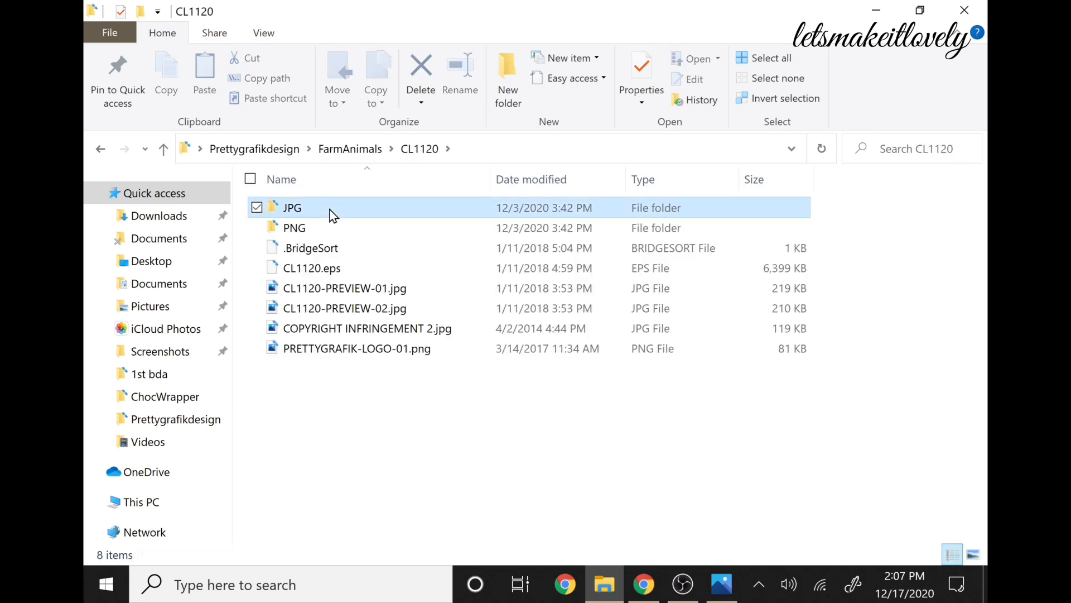
{"action": "double_click", "coordinate": [330, 209]}
{"action": "scroll", "coordinate": [668, 517], "scroll_direction": "down", "scroll_amount": 2}
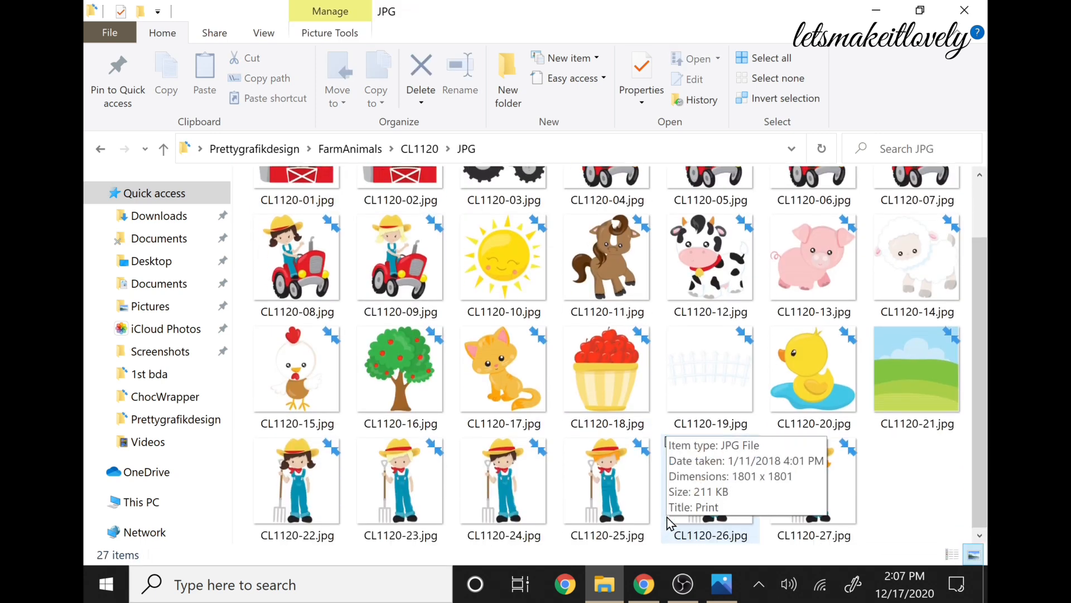
{"action": "scroll", "coordinate": [951, 442], "scroll_direction": "up", "scroll_amount": 2}
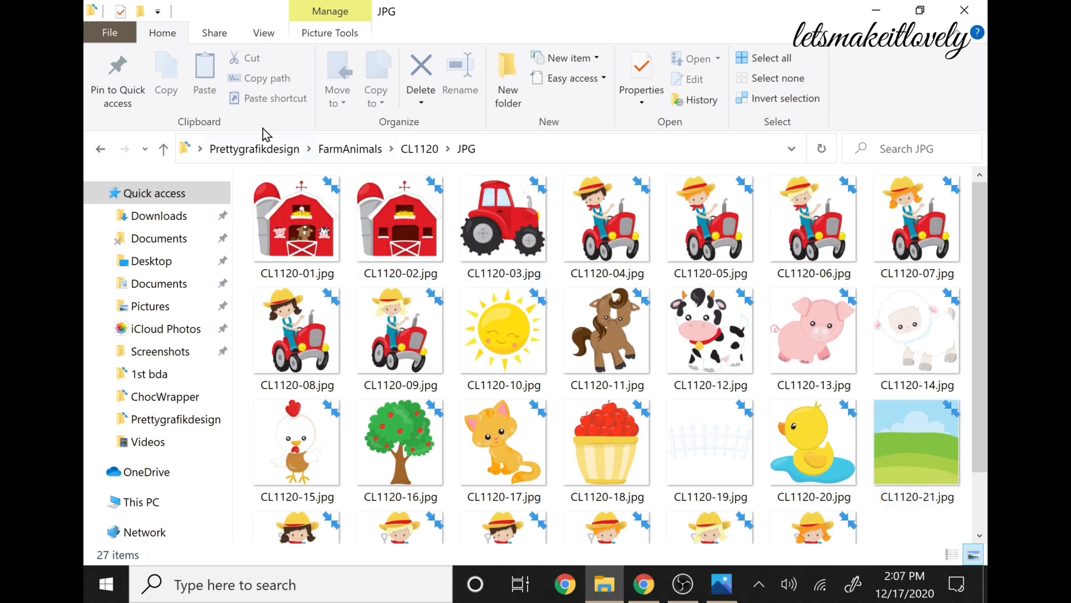
{"action": "left_click", "coordinate": [251, 148]}
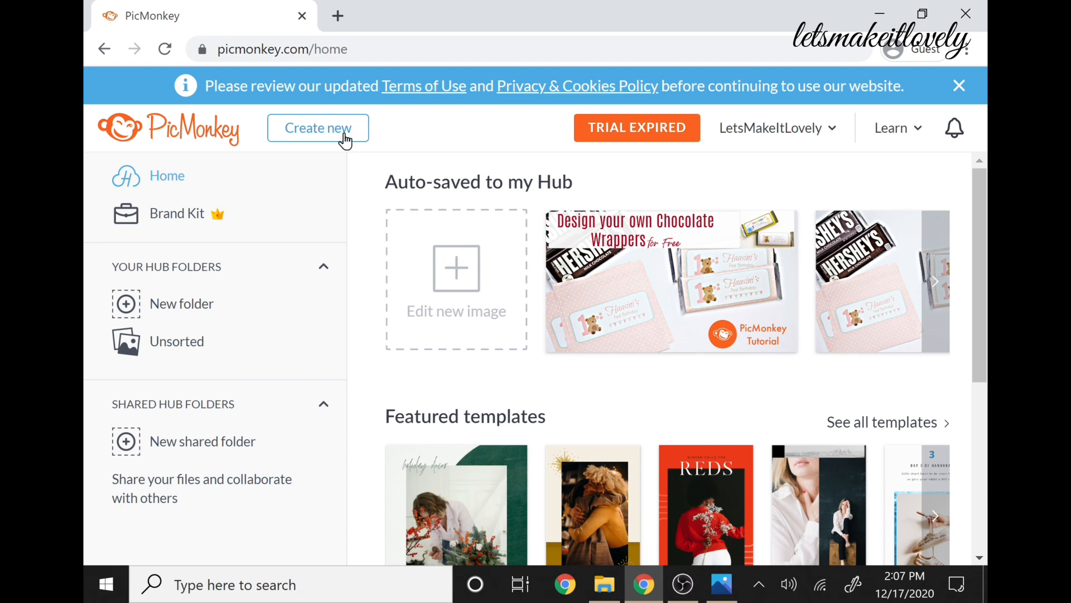
Step: Switch to PicMonkey and create a blank canvas of 3000 x 2000 pixels
{"action": "left_click", "coordinate": [346, 136]}
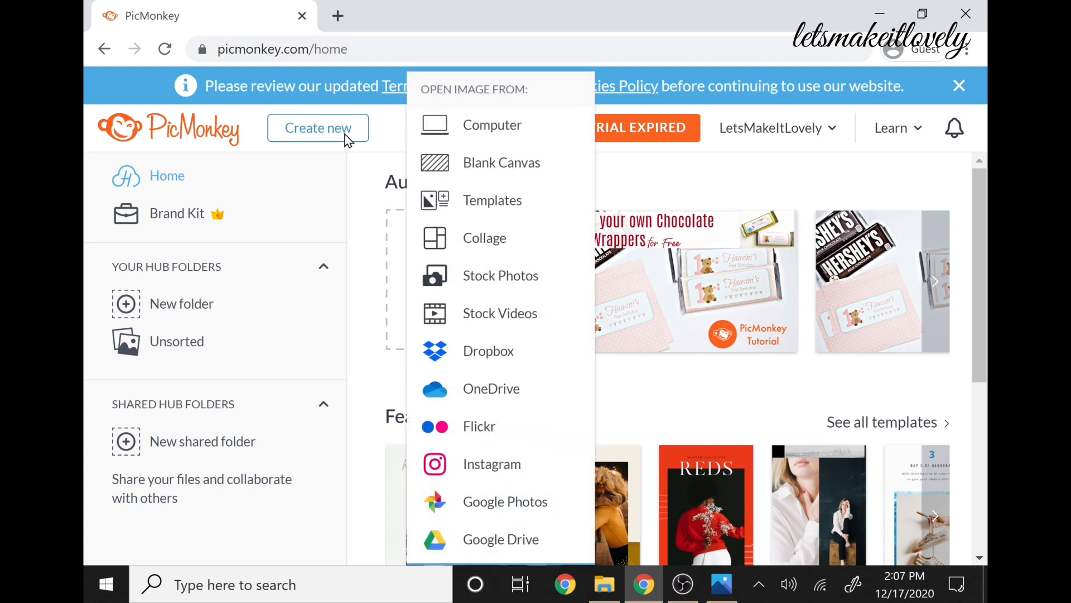
{"action": "left_click", "coordinate": [474, 167]}
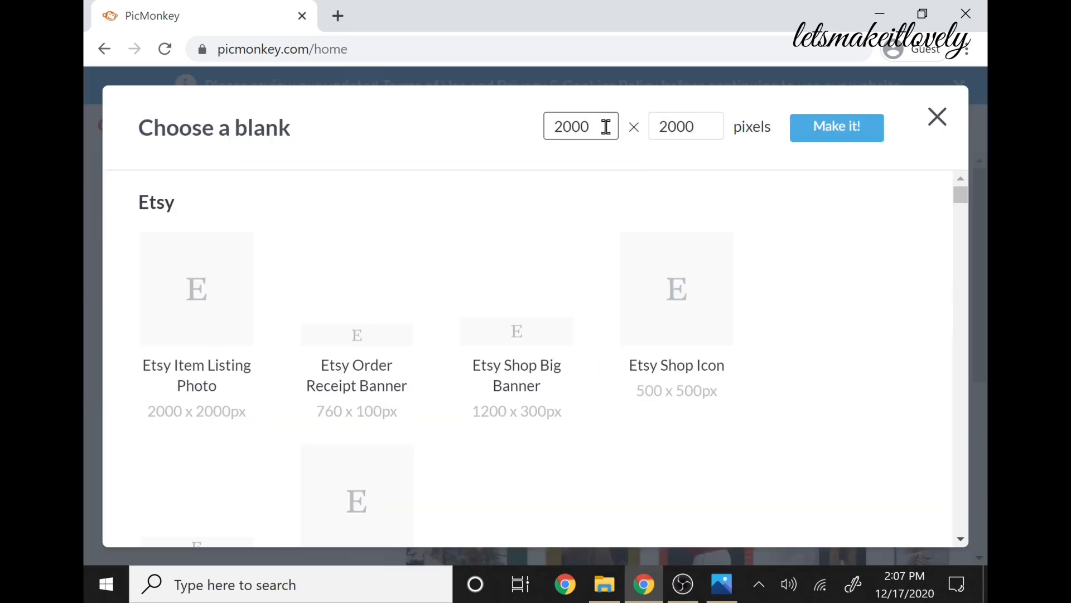
{"action": "double_click", "coordinate": [606, 127]}
{"action": "type", "text": "30"}
{"action": "left_click", "coordinate": [808, 137]}
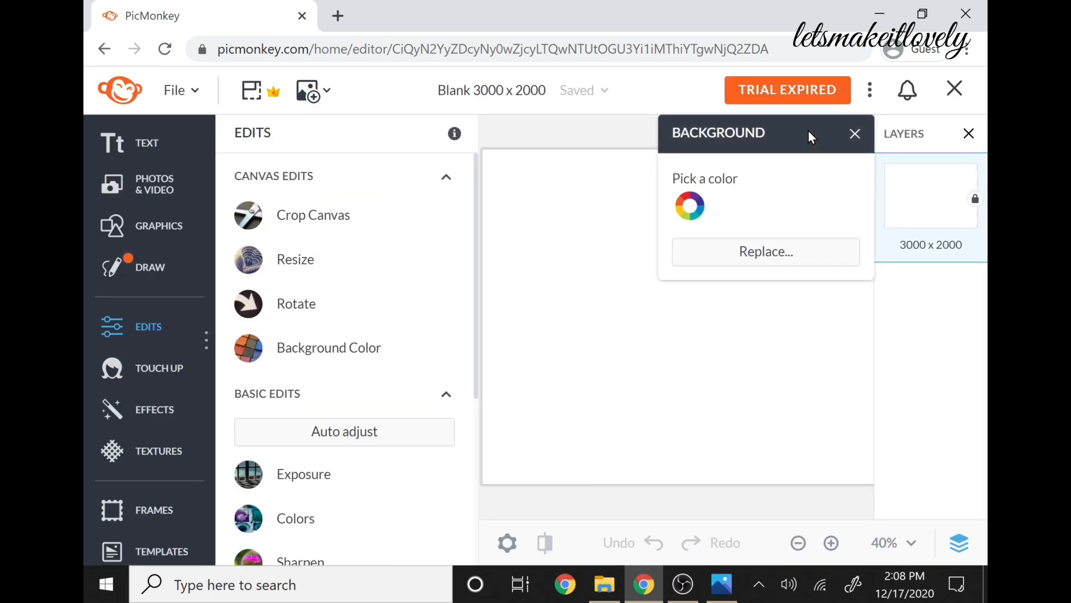
Step: Clear the canvas area by closing the Layers list and the Background palette
{"action": "left_click_drag", "start_coordinate": [816, 137], "coordinate": [377, 221]}
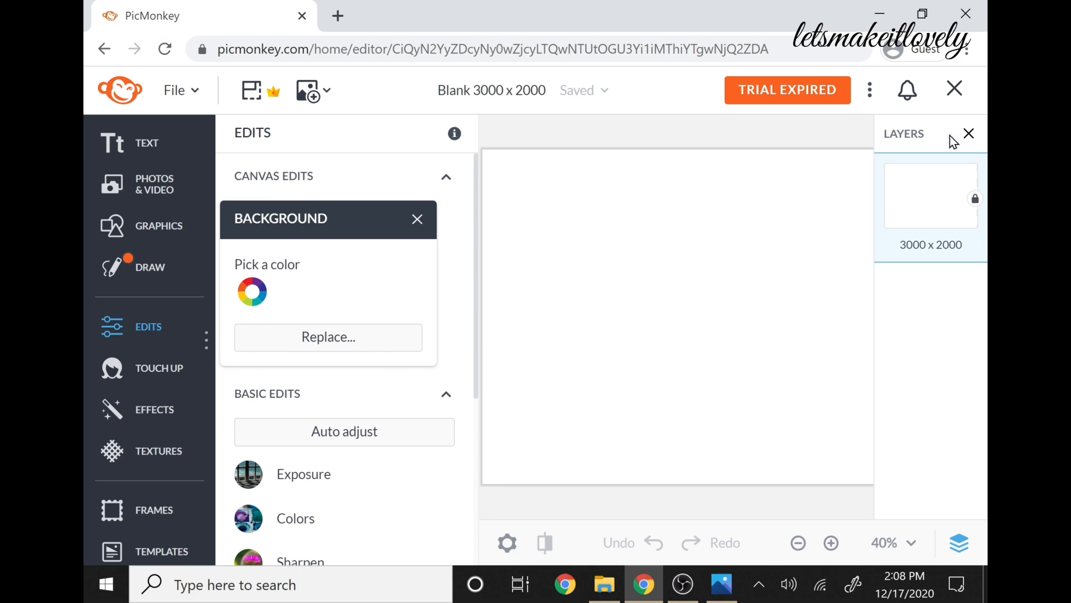
{"action": "left_click", "coordinate": [969, 136]}
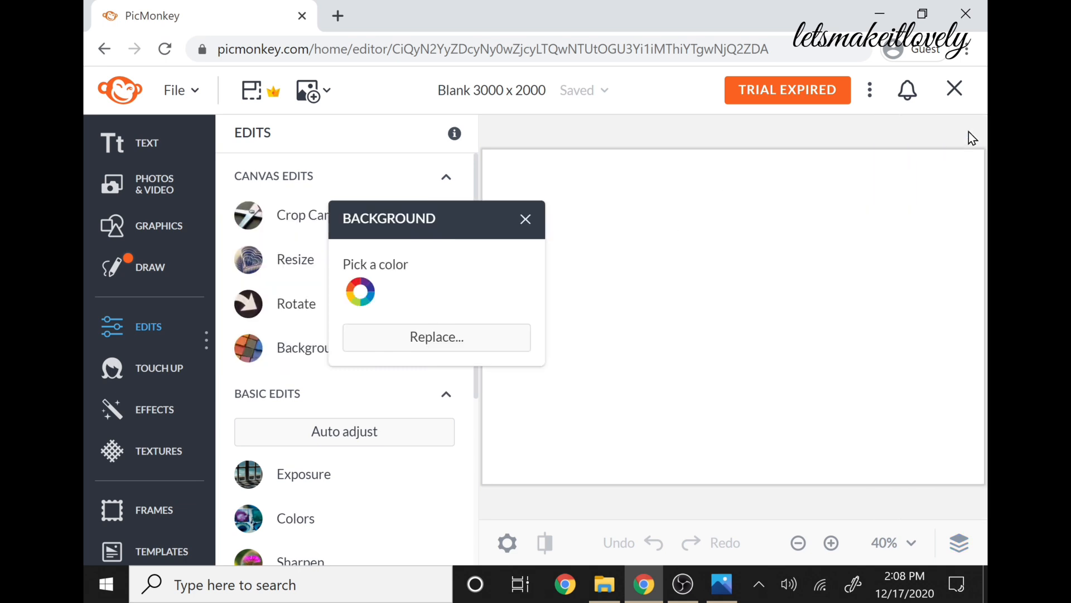
{"action": "left_click", "coordinate": [525, 220]}
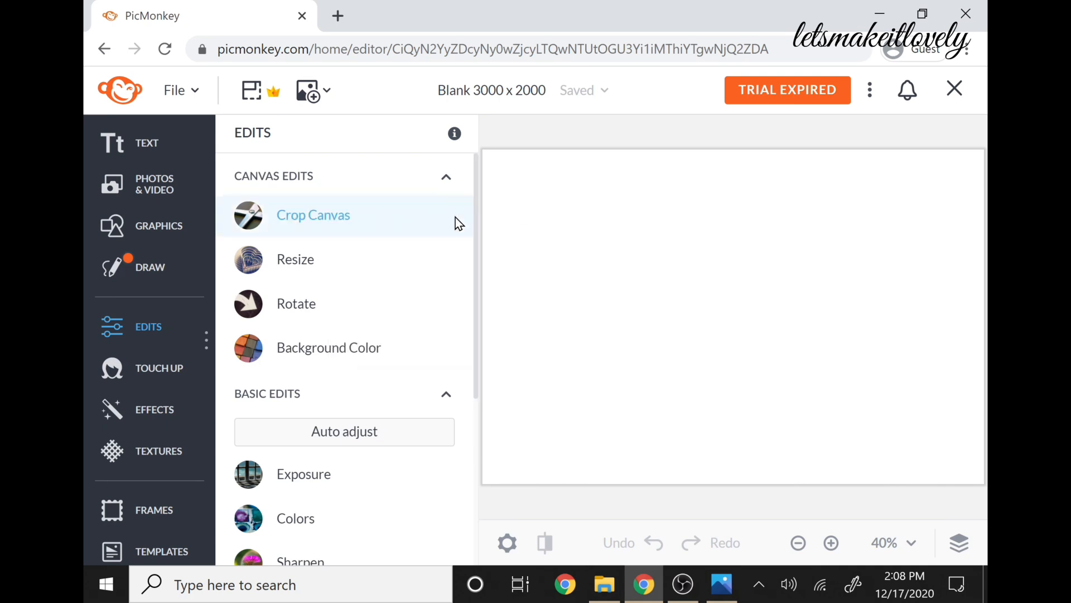
Step: Start adding images from the computer and open the PNG folder of CL616 inside SafariAnimals
{"action": "left_click", "coordinate": [311, 101]}
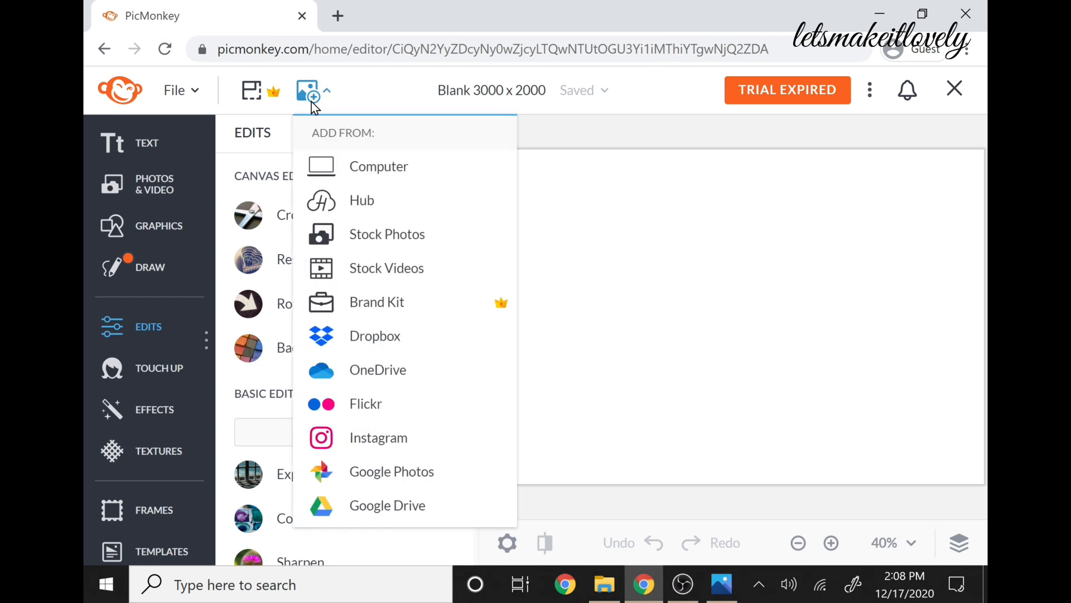
{"action": "left_click", "coordinate": [352, 167]}
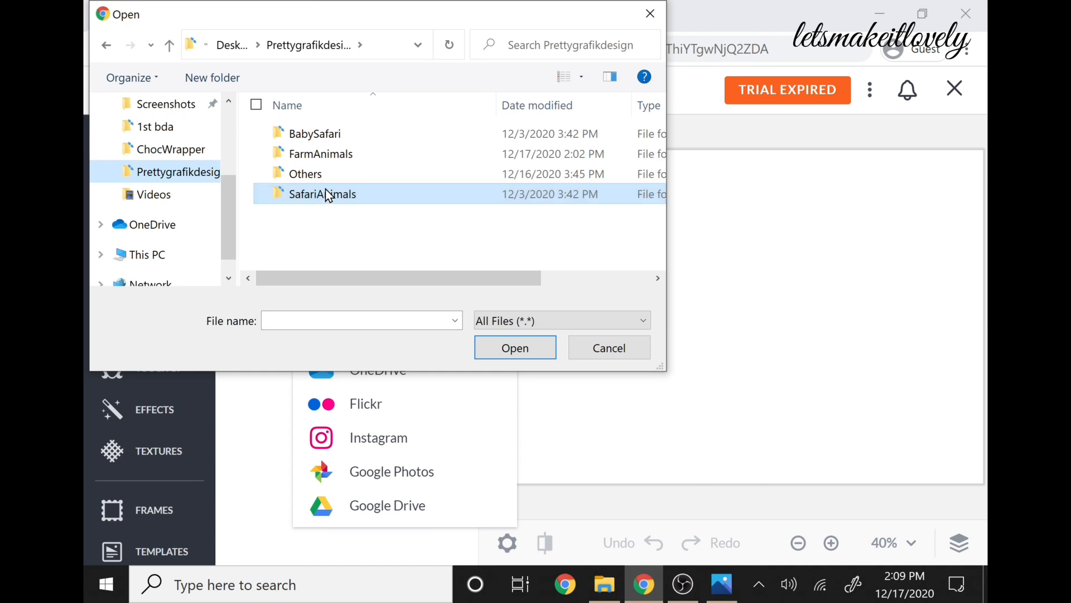
{"action": "double_click", "coordinate": [325, 195]}
{"action": "double_click", "coordinate": [302, 133]}
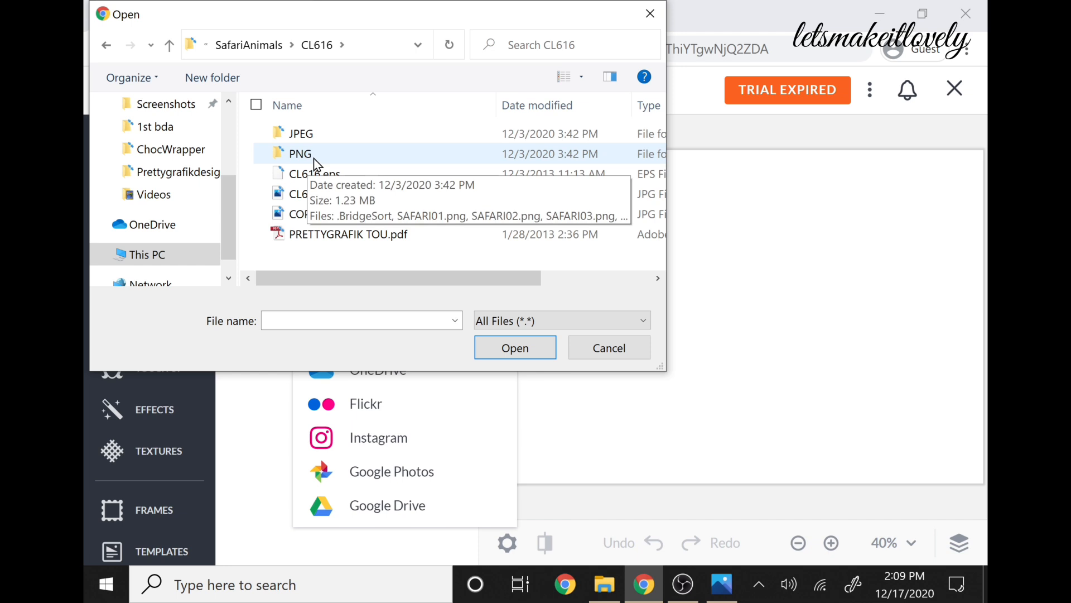
{"action": "double_click", "coordinate": [315, 160]}
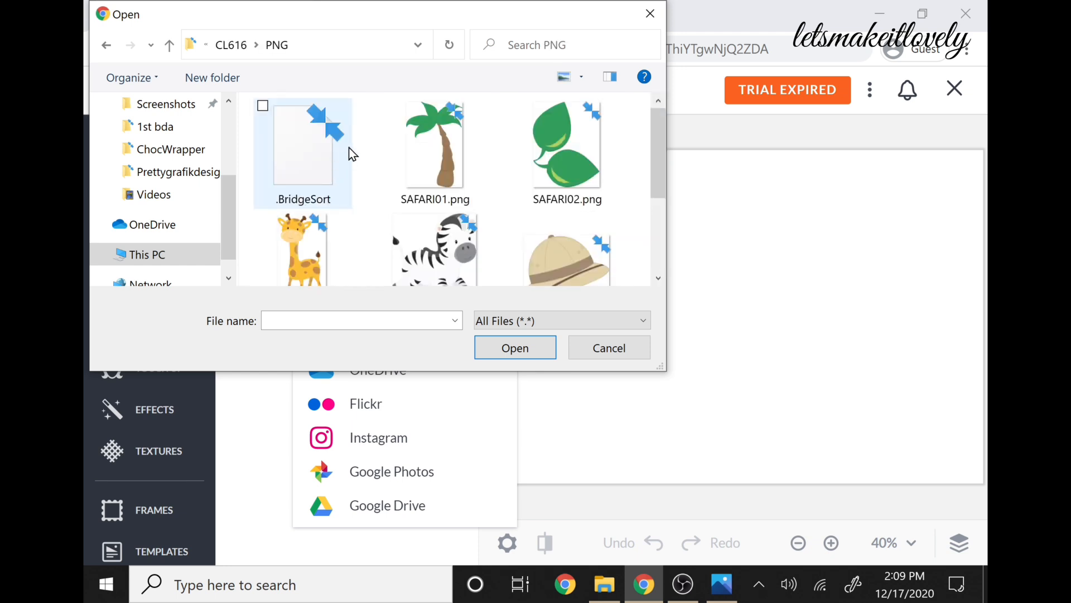
Step: Upload the palm tree SAFARI01.png, the giraffe SAFARI03.png and the elephant SAFARI07.png together
{"action": "left_click", "coordinate": [399, 113]}
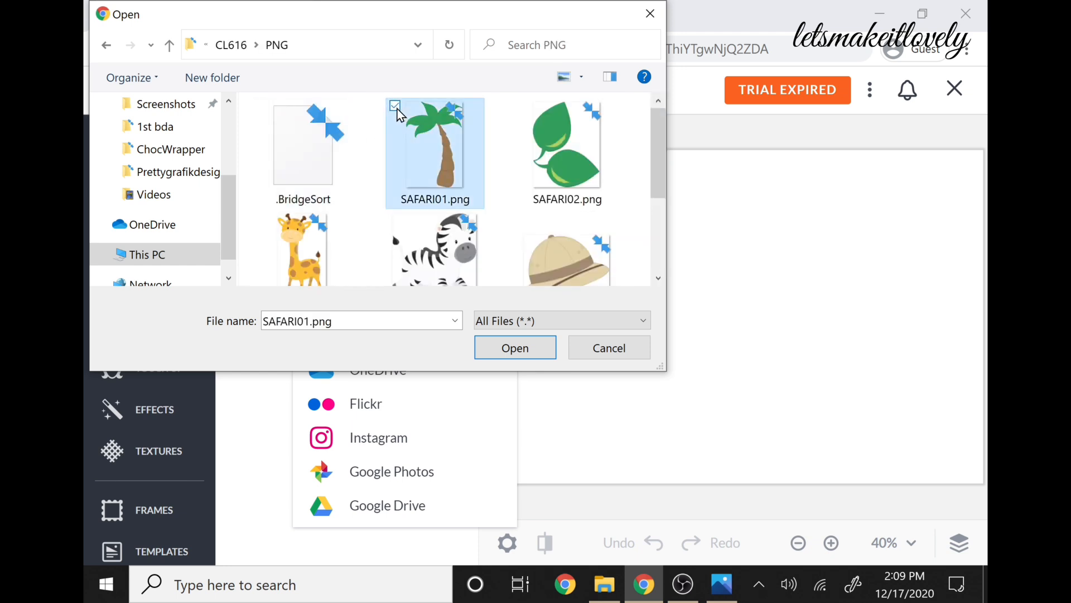
{"action": "scroll", "coordinate": [655, 149], "scroll_direction": "down", "scroll_amount": 1}
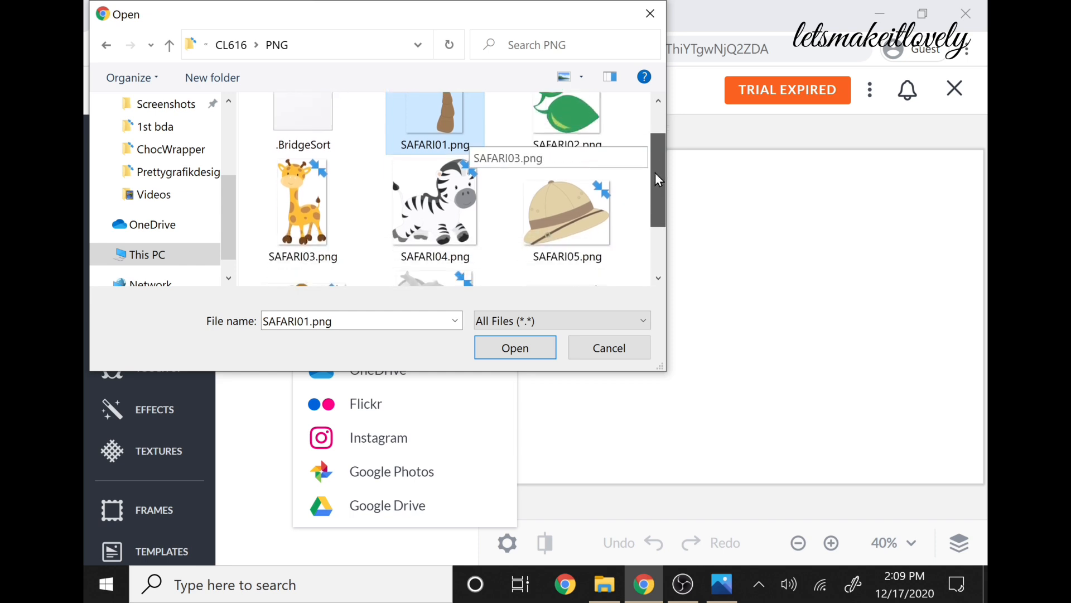
{"action": "left_click", "coordinate": [262, 167]}
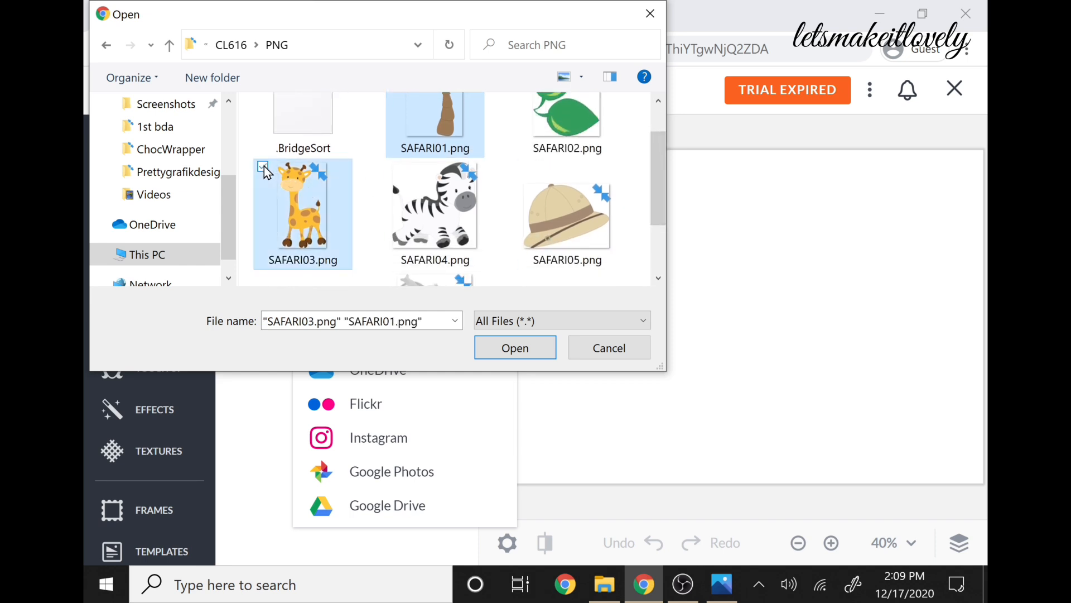
{"action": "left_click_drag", "start_coordinate": [661, 200], "coordinate": [661, 244]}
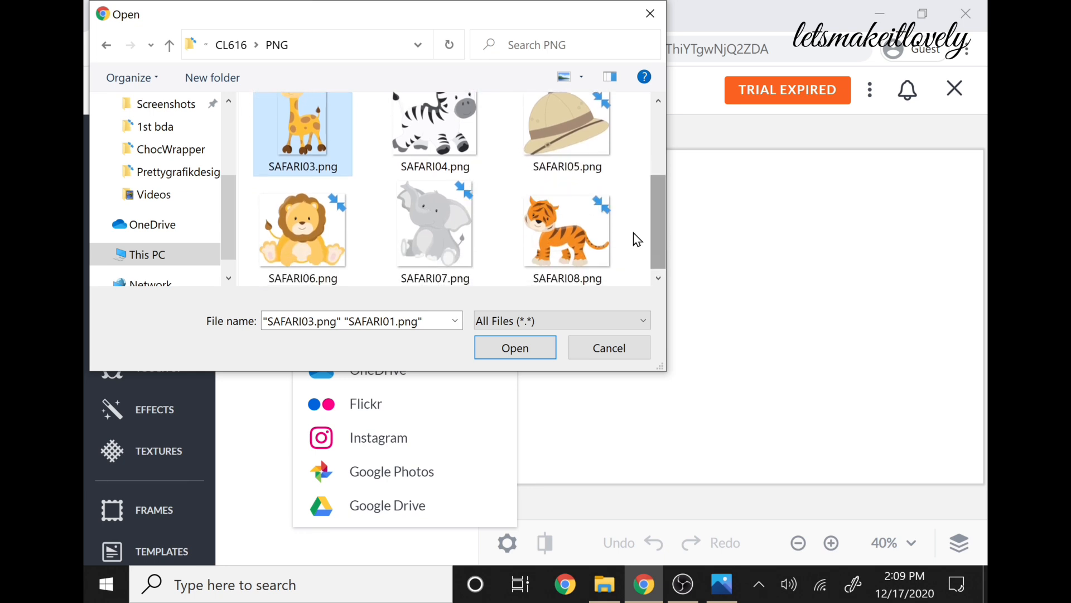
{"action": "left_click", "coordinate": [396, 185]}
{"action": "left_click", "coordinate": [528, 349]}
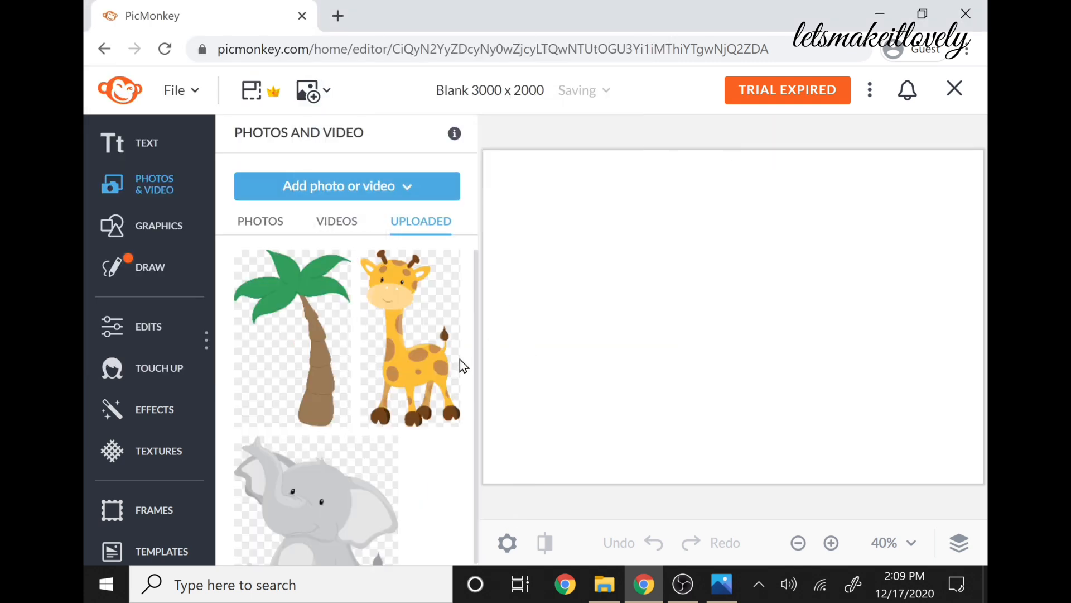
Step: Upload the lion BABY SAFARI-01.png and the monkey BABY SAFARI-03.png from the BabySafari CL711 PNG folder in Prettygrafikdesign
{"action": "left_click", "coordinate": [321, 105]}
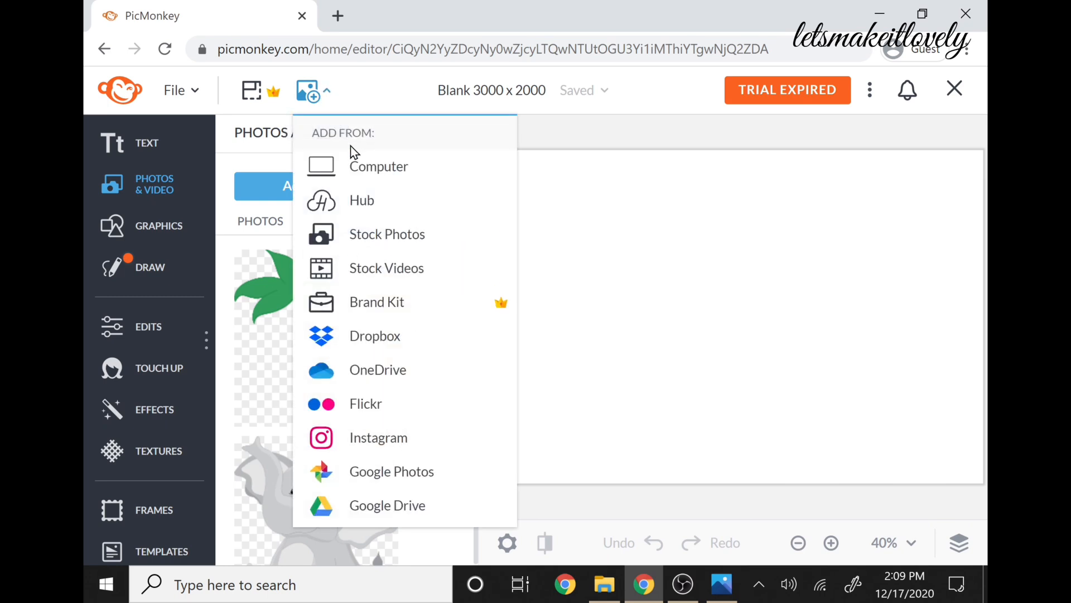
{"action": "left_click", "coordinate": [353, 166]}
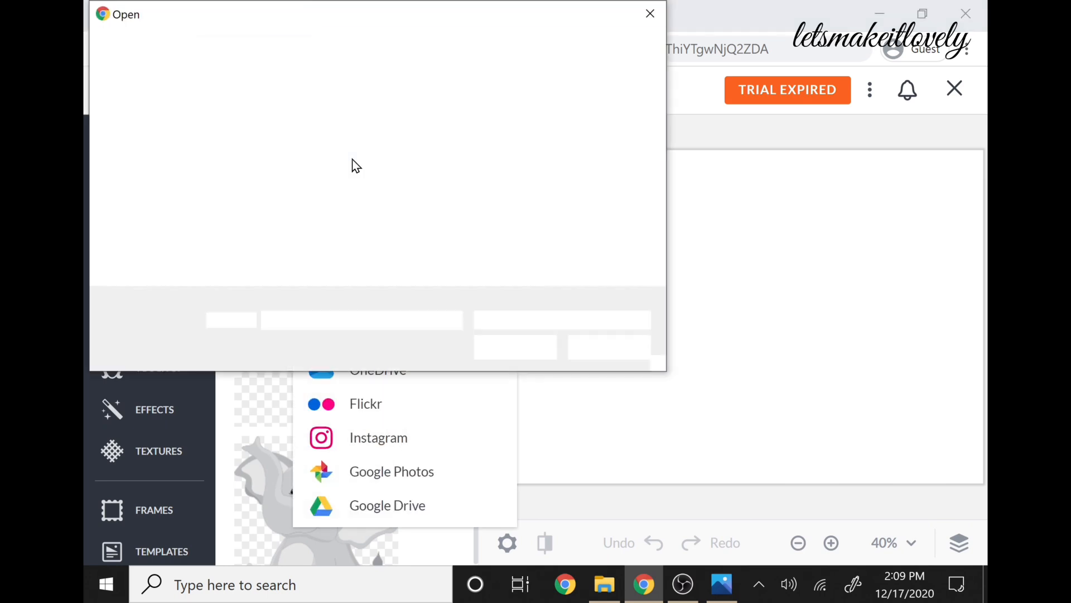
{"action": "left_click", "coordinate": [156, 172]}
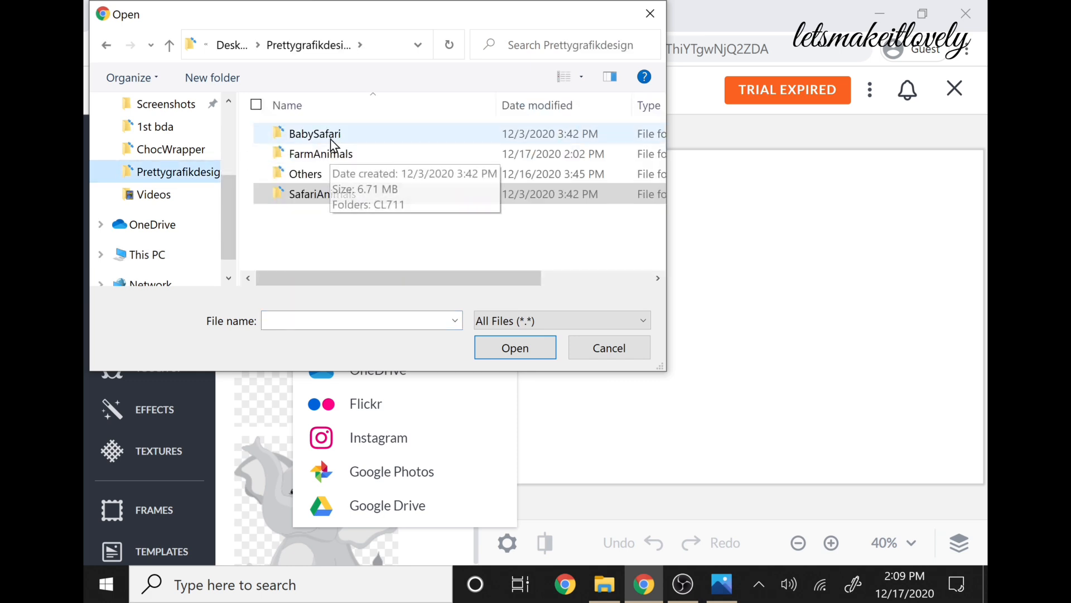
{"action": "double_click", "coordinate": [331, 139]}
{"action": "double_click", "coordinate": [314, 136]}
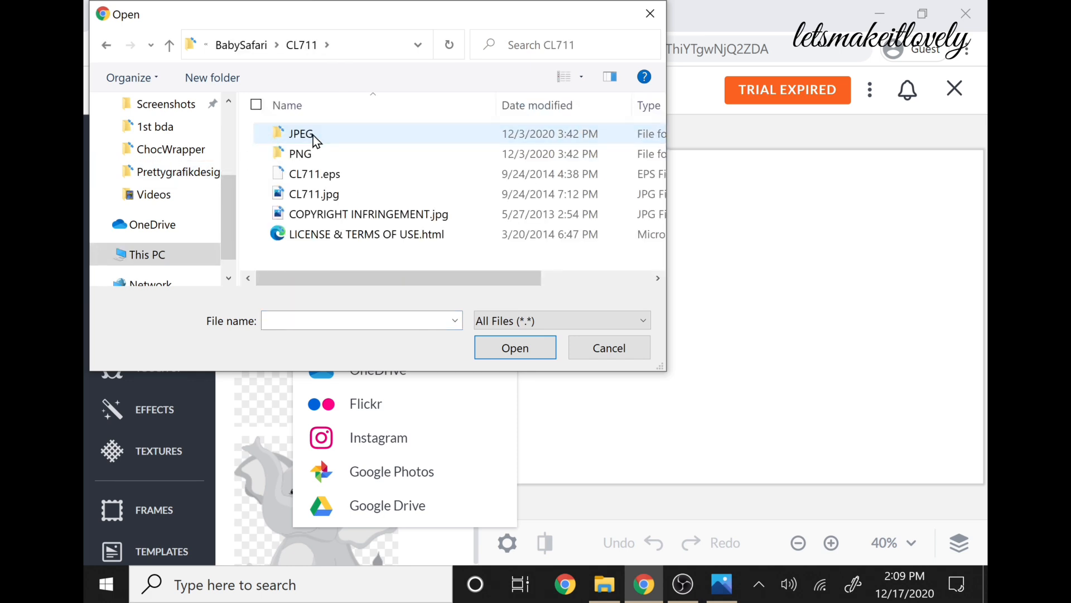
{"action": "double_click", "coordinate": [313, 150]}
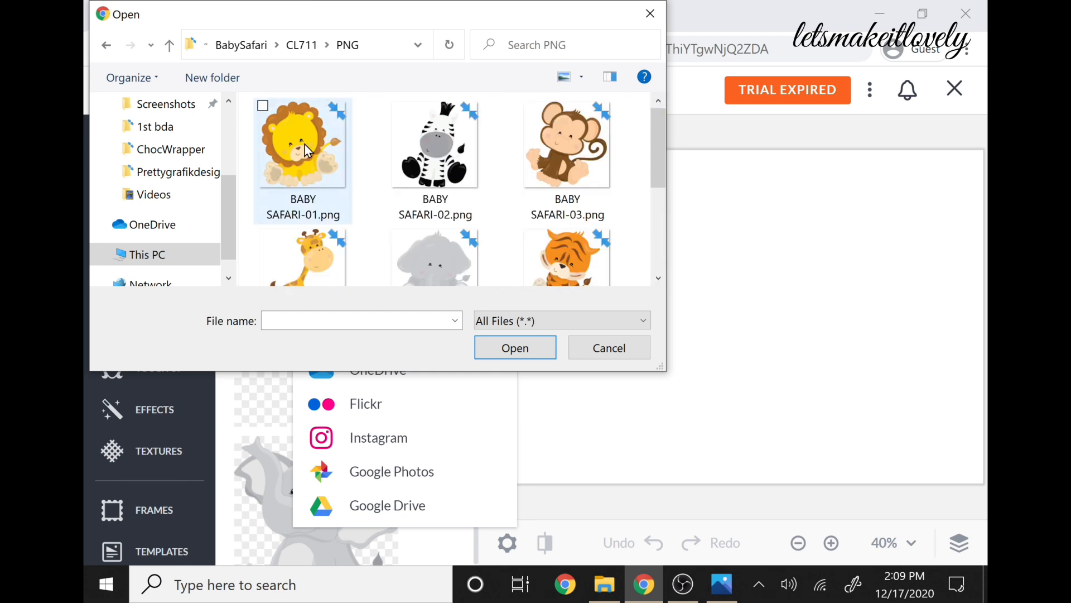
{"action": "left_click", "coordinate": [307, 144]}
{"action": "left_click", "coordinate": [527, 106]}
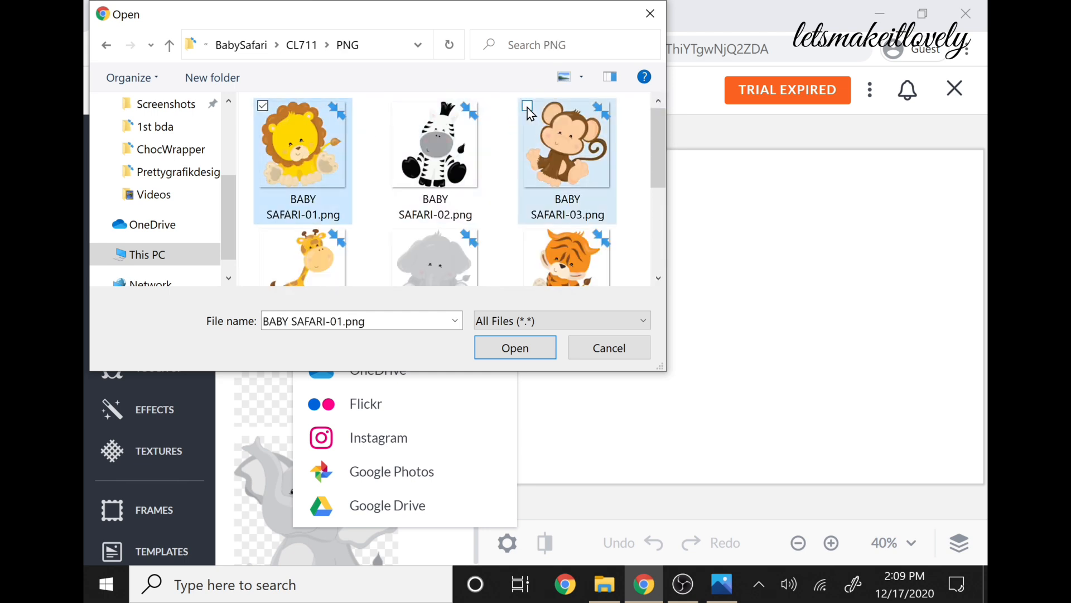
{"action": "left_click", "coordinate": [514, 348]}
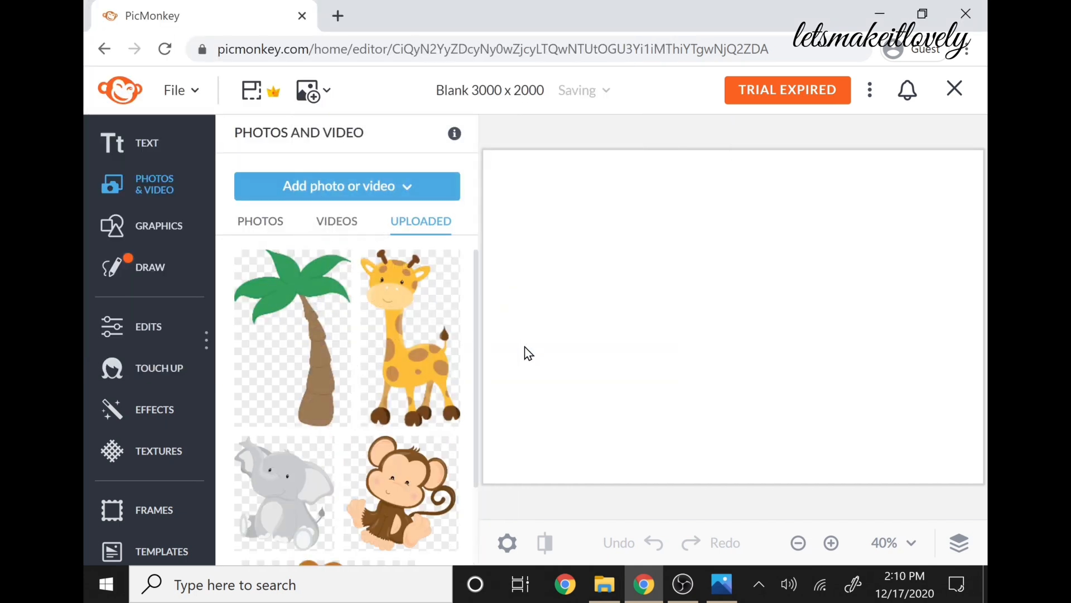
Step: Upload the green hills background CL1120-21.jpg from the FarmAnimals CL1120 JPG folder in Prettygrafikdesign
{"action": "left_click", "coordinate": [335, 186]}
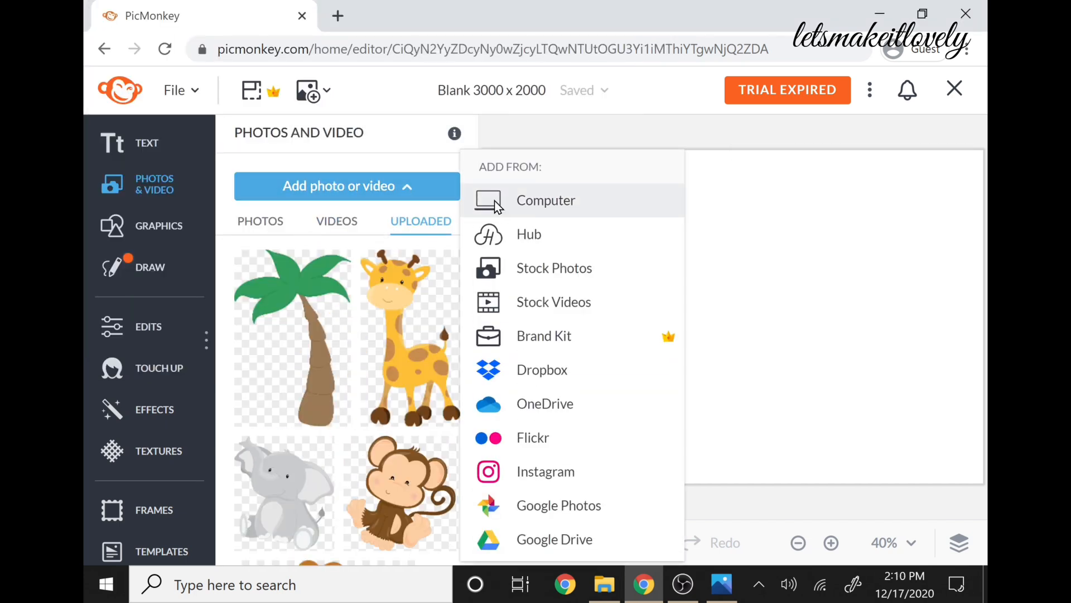
{"action": "left_click", "coordinate": [497, 202]}
{"action": "left_click", "coordinate": [177, 172]}
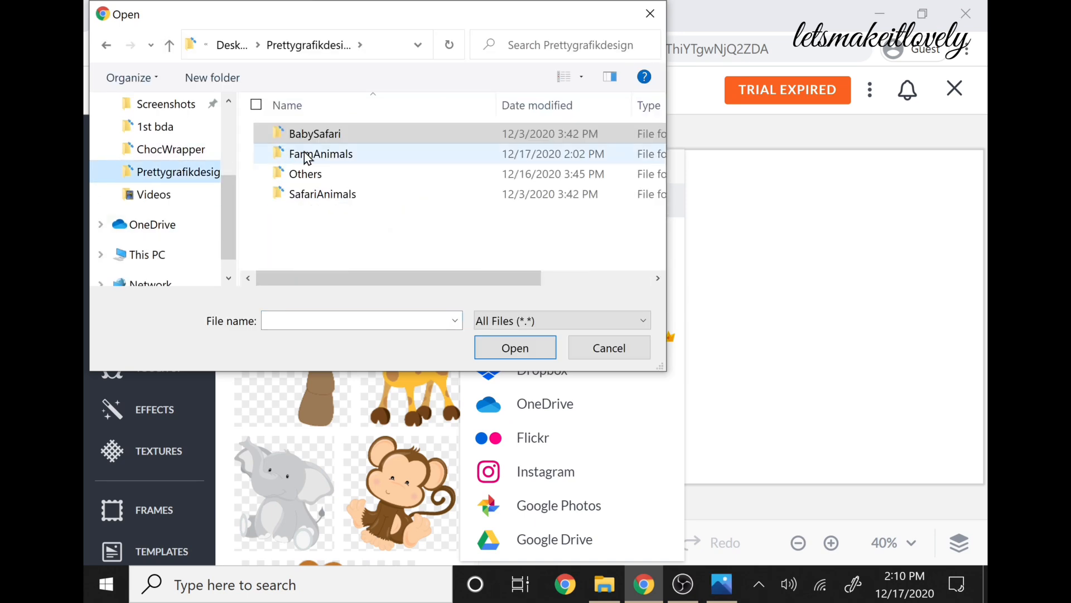
{"action": "double_click", "coordinate": [306, 152]}
{"action": "double_click", "coordinate": [340, 133]}
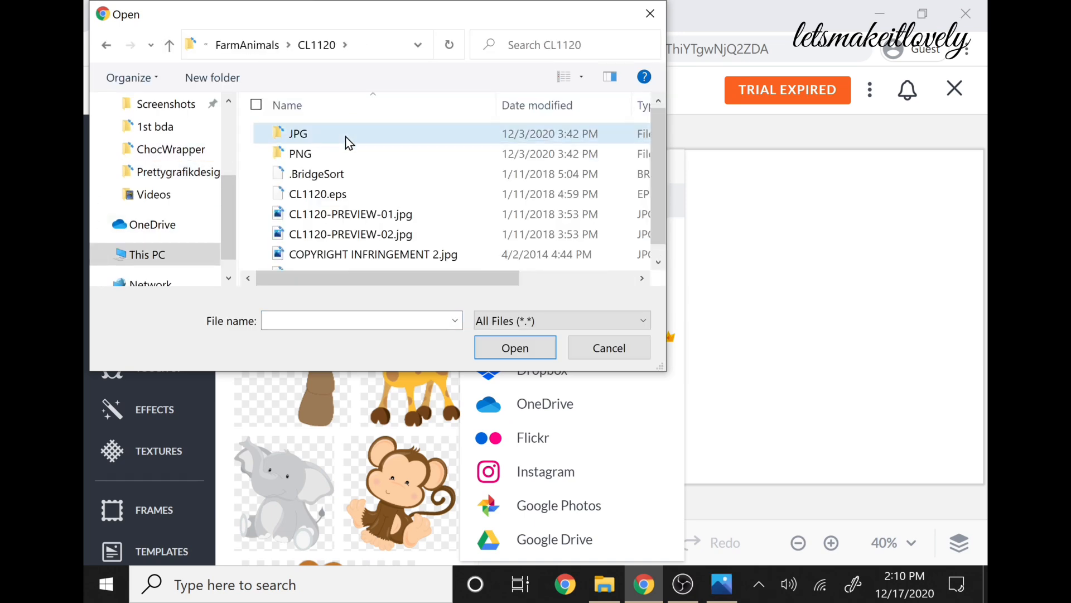
{"action": "double_click", "coordinate": [349, 137]}
{"action": "scroll", "coordinate": [501, 214], "scroll_direction": "down", "scroll_amount": 10}
{"action": "scroll", "coordinate": [501, 215], "scroll_direction": "up", "scroll_amount": 2}
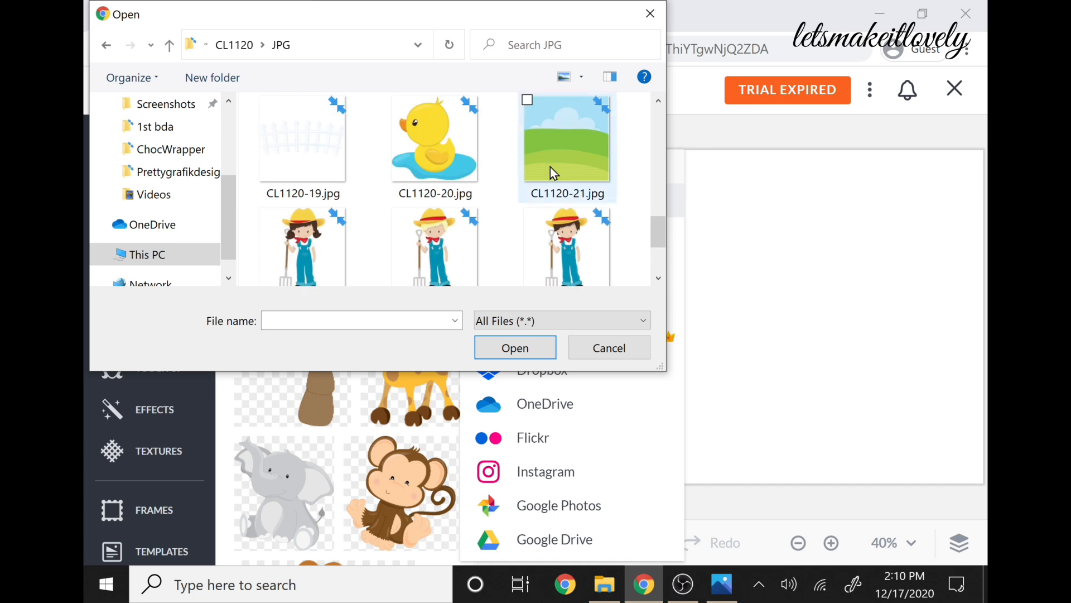
{"action": "left_click", "coordinate": [574, 144]}
{"action": "left_click", "coordinate": [515, 346]}
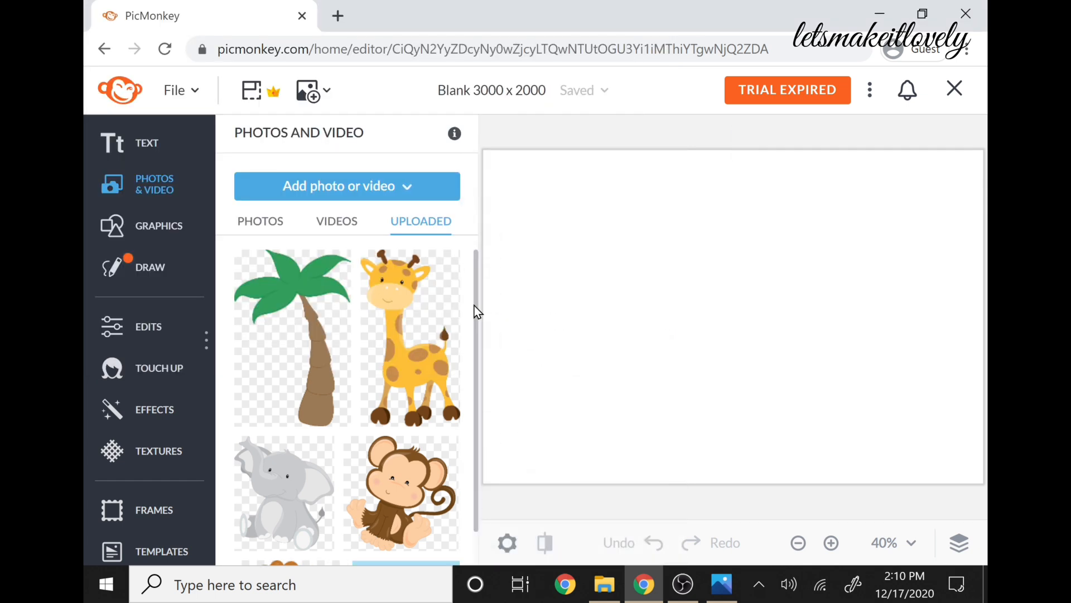
Step: Place the uploaded green hills background on the canvas and move the Image palette away from it
{"action": "scroll", "coordinate": [474, 364], "scroll_direction": "down", "scroll_amount": 2}
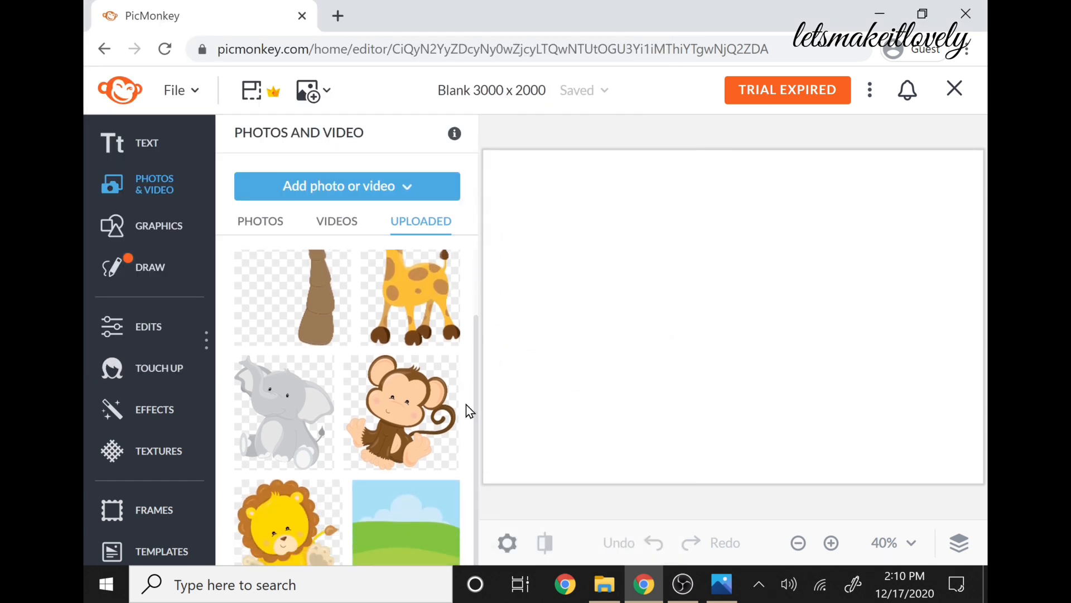
{"action": "left_click_drag", "start_coordinate": [408, 521], "coordinate": [694, 325]}
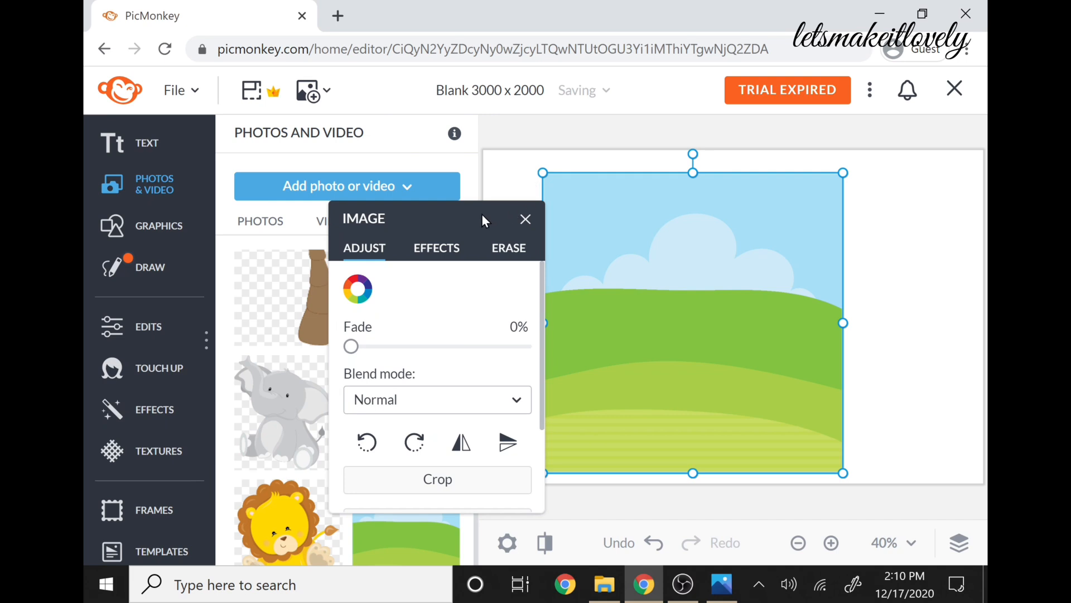
{"action": "left_click_drag", "start_coordinate": [484, 214], "coordinate": [305, 182]}
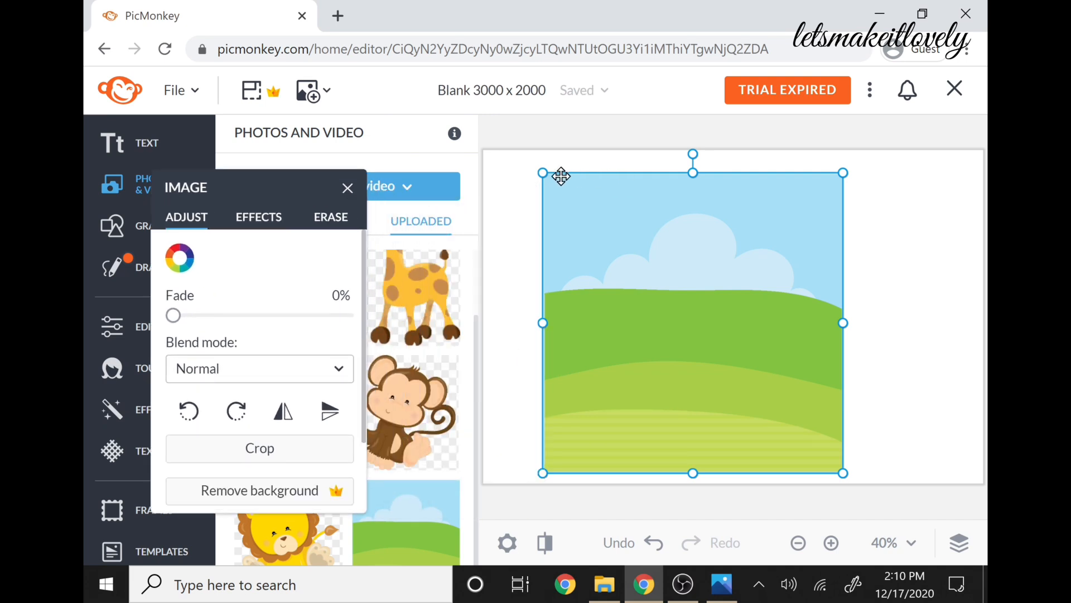
Step: Enlarge and stretch the green hills background until it covers the whole canvas, then deselect it
{"action": "left_click_drag", "start_coordinate": [542, 173], "coordinate": [490, 162]}
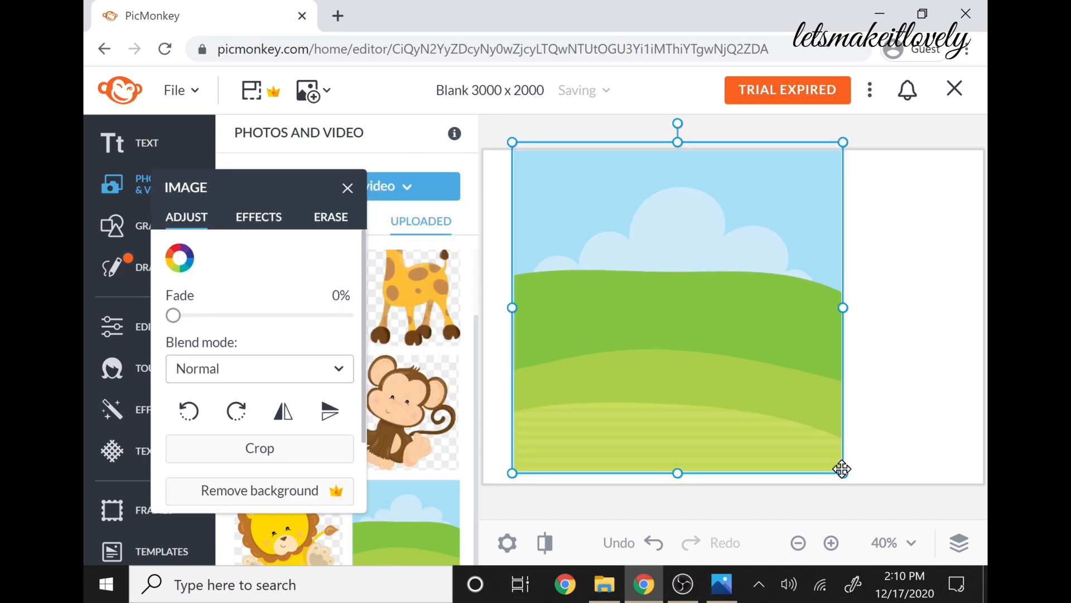
{"action": "left_click_drag", "start_coordinate": [843, 474], "coordinate": [955, 522]}
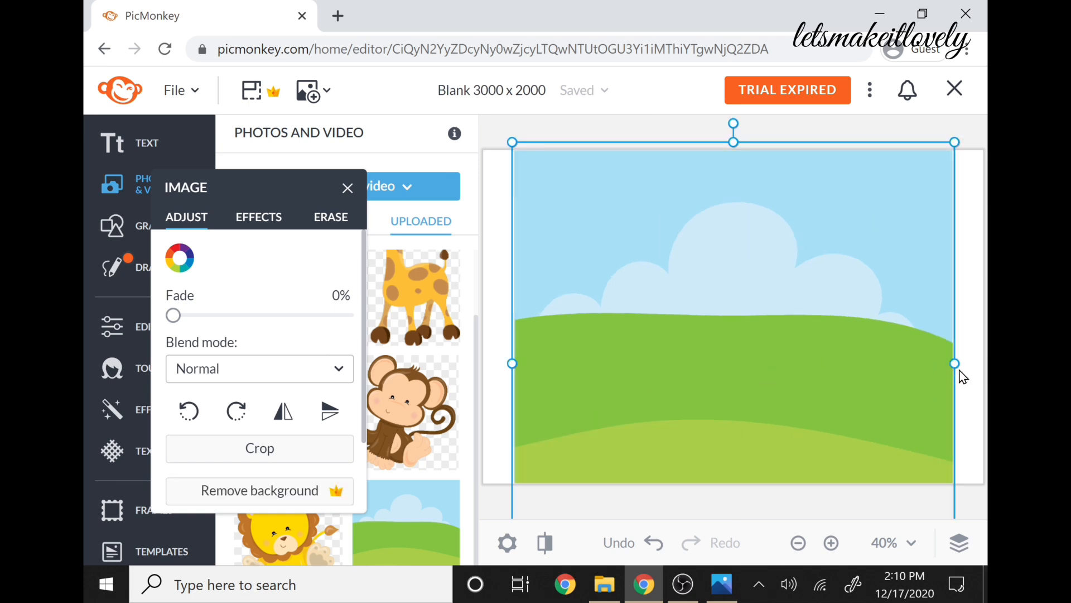
{"action": "left_click_drag", "start_coordinate": [823, 363], "coordinate": [827, 367]}
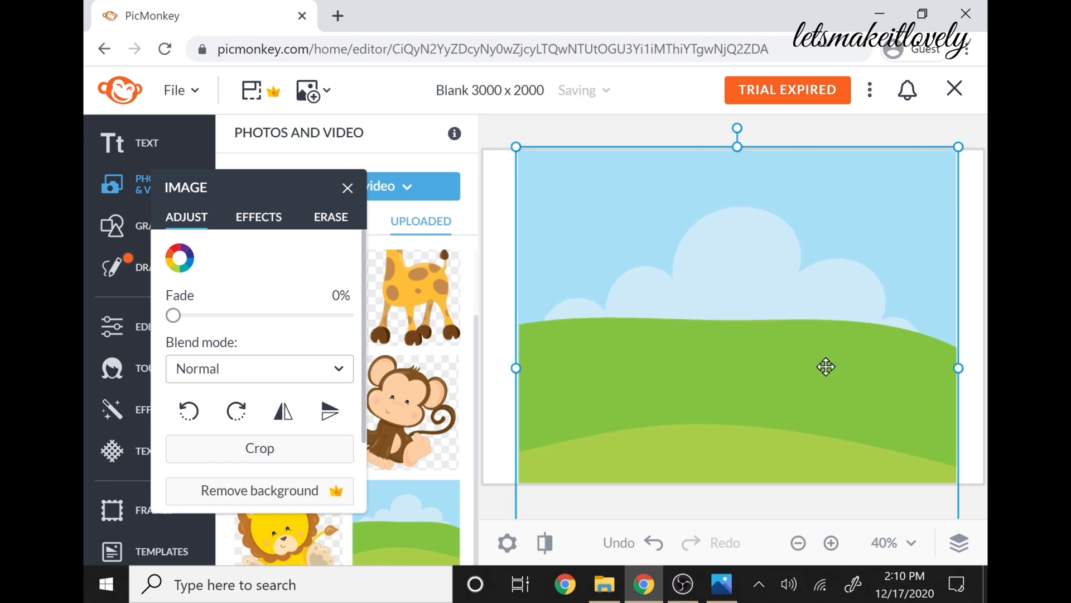
{"action": "left_click_drag", "start_coordinate": [957, 366], "coordinate": [985, 367]}
{"action": "left_click_drag", "start_coordinate": [517, 368], "coordinate": [480, 357]}
{"action": "left_click_drag", "start_coordinate": [671, 420], "coordinate": [672, 419]}
{"action": "left_click", "coordinate": [551, 126]}
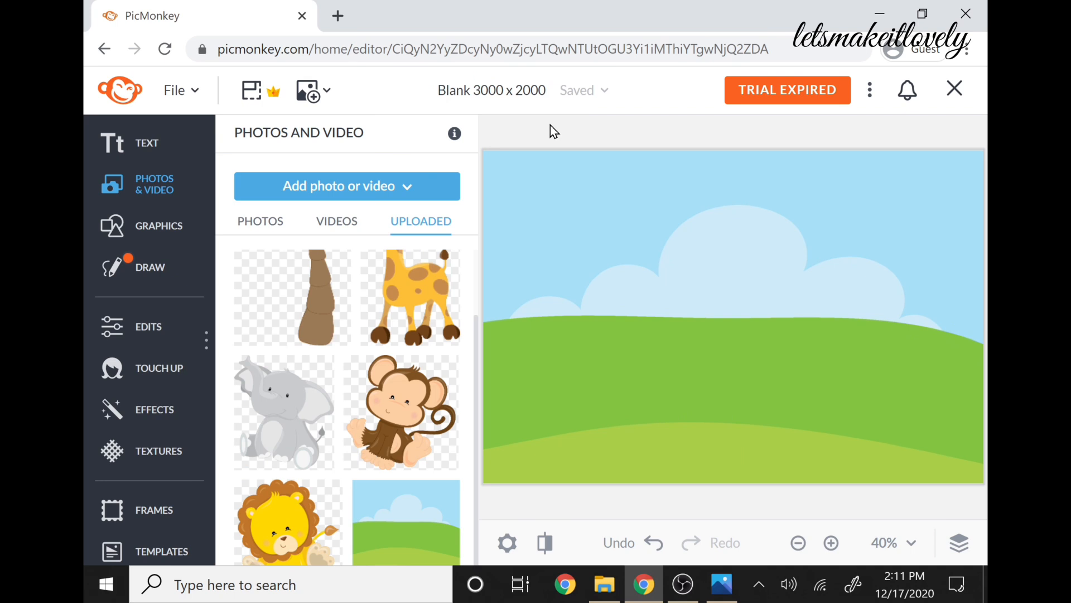
Step: Add the uploaded lion, shrink it to about a third of the canvas width, and position it at the lower centre of the hills
{"action": "left_click", "coordinate": [297, 503]}
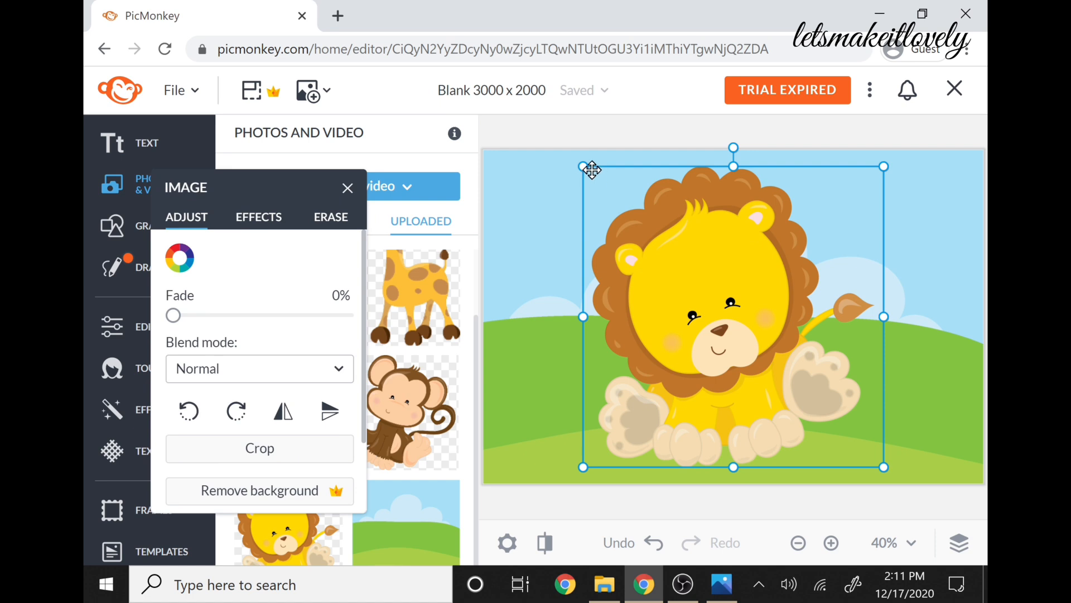
{"action": "left_click_drag", "start_coordinate": [578, 165], "coordinate": [656, 299]}
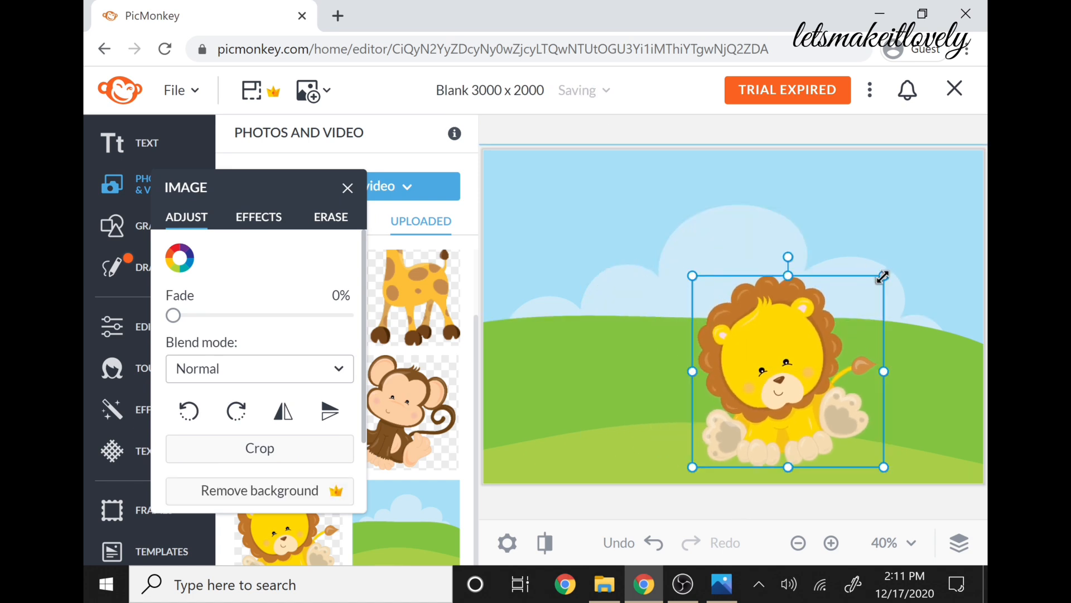
{"action": "left_click_drag", "start_coordinate": [883, 275], "coordinate": [860, 301]}
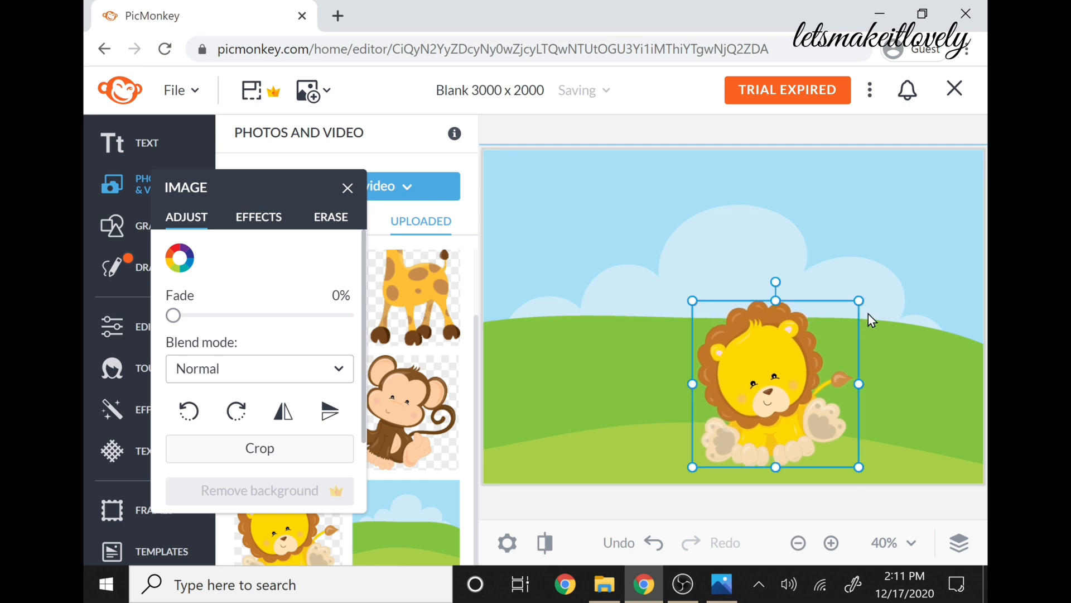
{"action": "left_click_drag", "start_coordinate": [784, 347], "coordinate": [752, 347]}
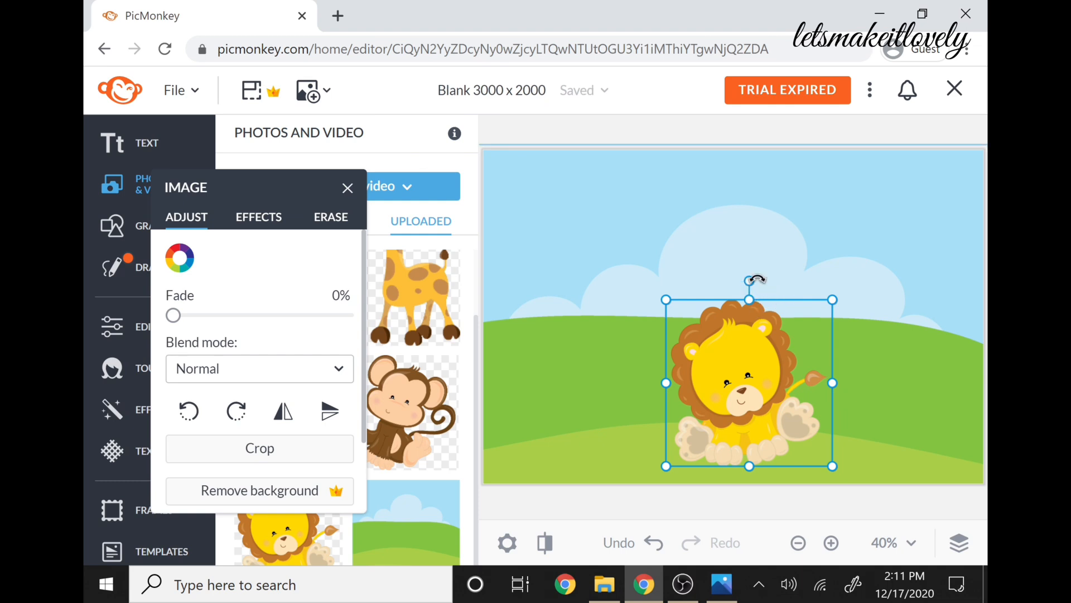
Step: Rotate the lion slightly clockwise so it sits upright, then close its Image palette
{"action": "left_click_drag", "start_coordinate": [749, 282], "coordinate": [760, 282]}
{"action": "left_click_drag", "start_coordinate": [765, 286], "coordinate": [767, 289]}
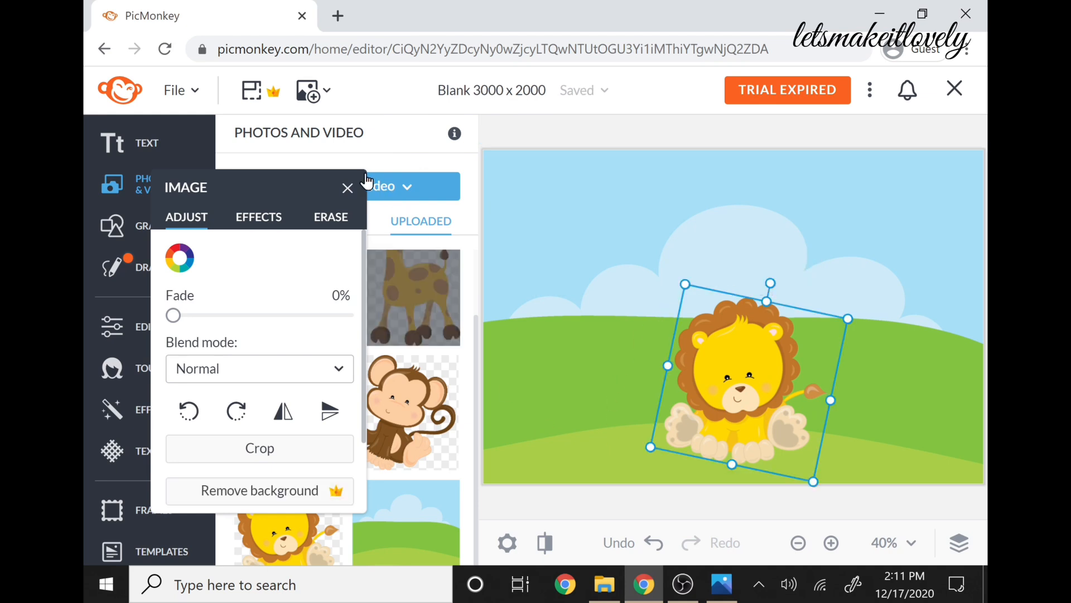
{"action": "left_click", "coordinate": [347, 187]}
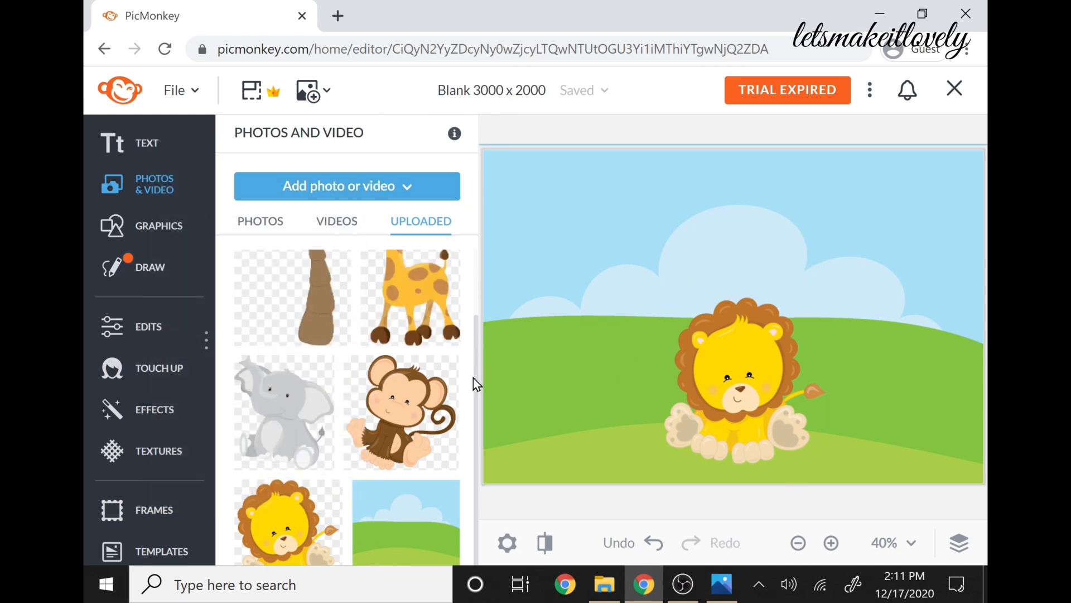
{"action": "left_click_drag", "start_coordinate": [478, 374], "coordinate": [481, 299]}
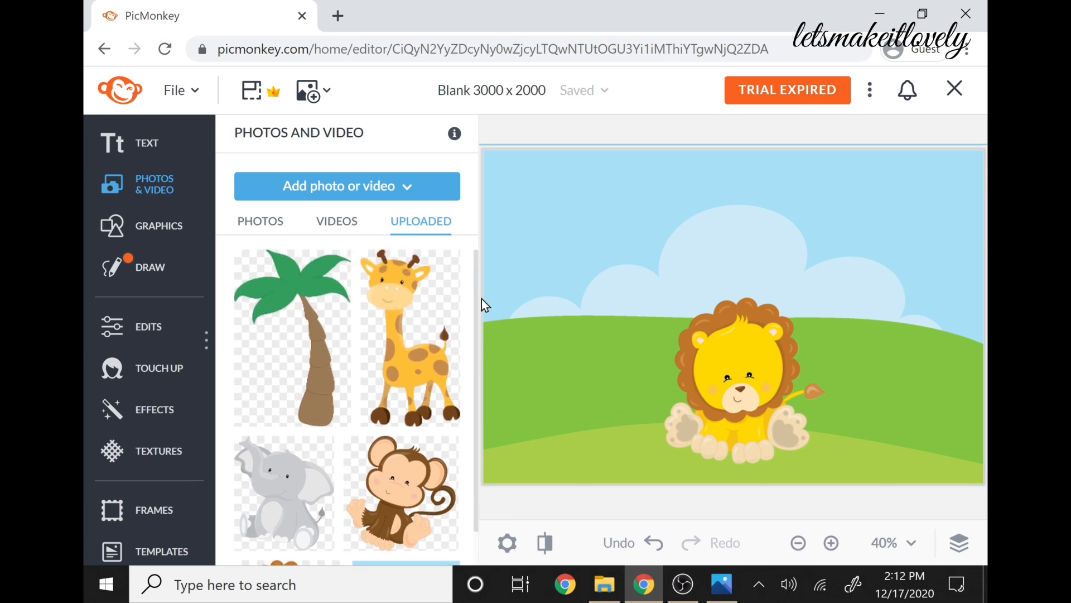
Step: Add the uploaded palm tree, shrink it slightly, place it at the right edge of the hills, and close its Image palette
{"action": "left_click", "coordinate": [306, 333]}
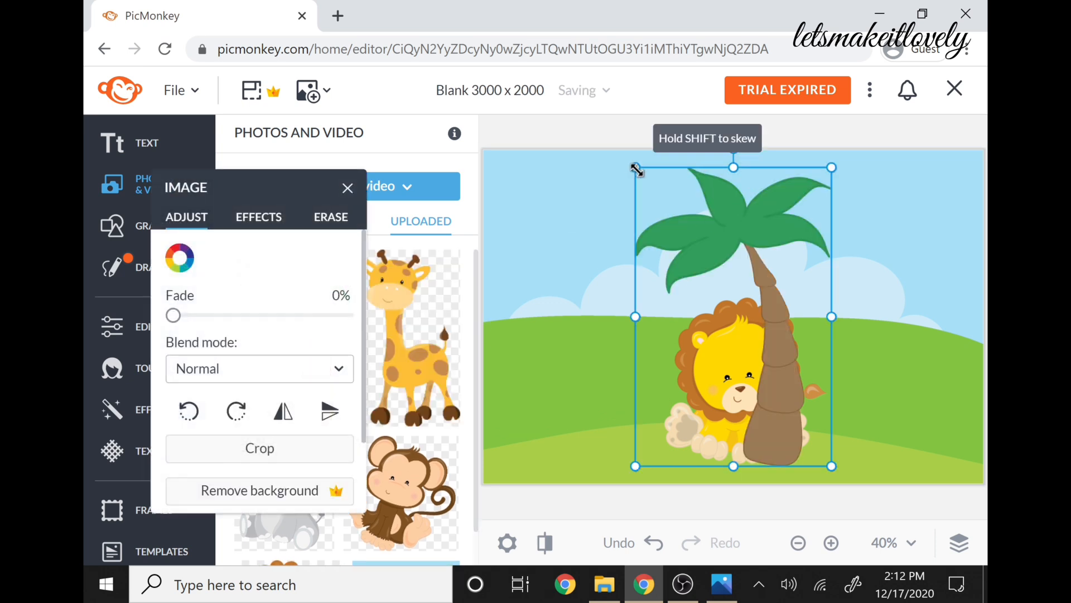
{"action": "left_click_drag", "start_coordinate": [641, 170], "coordinate": [654, 185]}
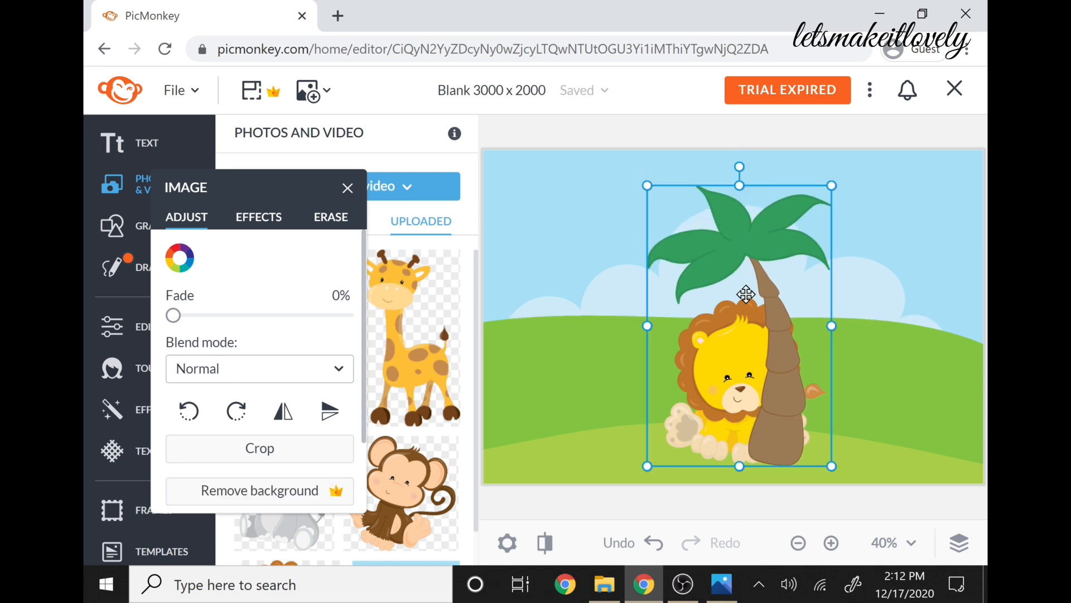
{"action": "left_click_drag", "start_coordinate": [782, 301], "coordinate": [892, 291]}
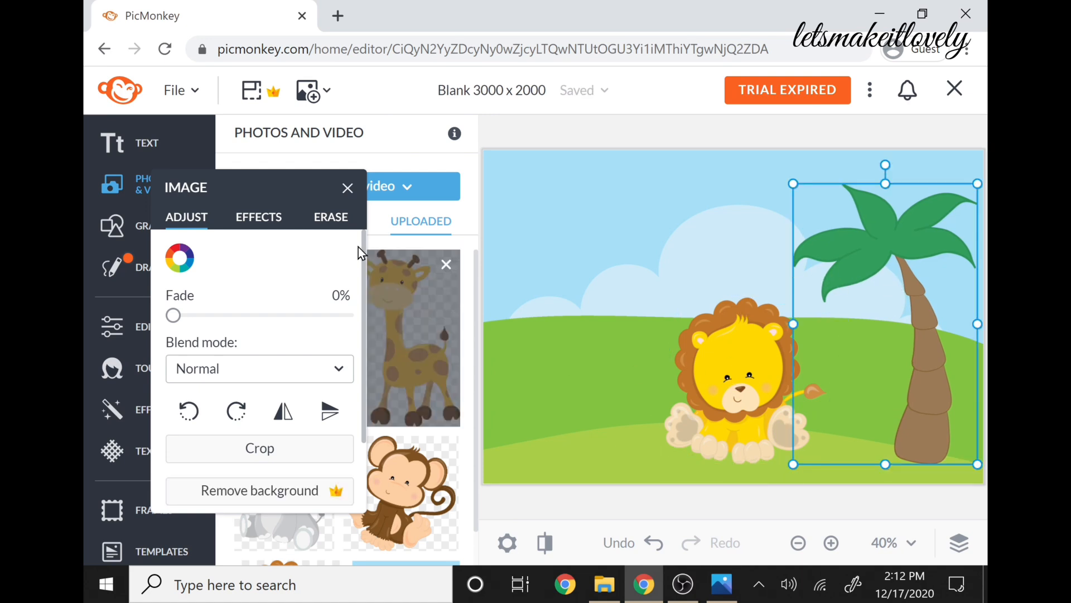
{"action": "left_click", "coordinate": [346, 187]}
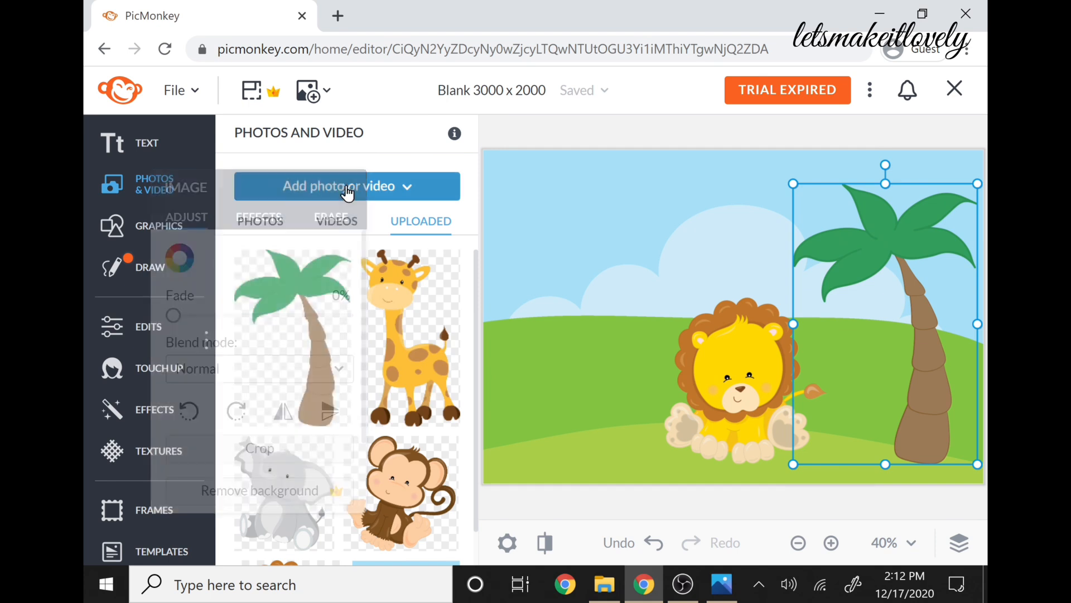
Step: Add the uploaded giraffe, move it to the left of the lion, and shrink it to about 80 percent of the canvas height
{"action": "left_click", "coordinate": [406, 296]}
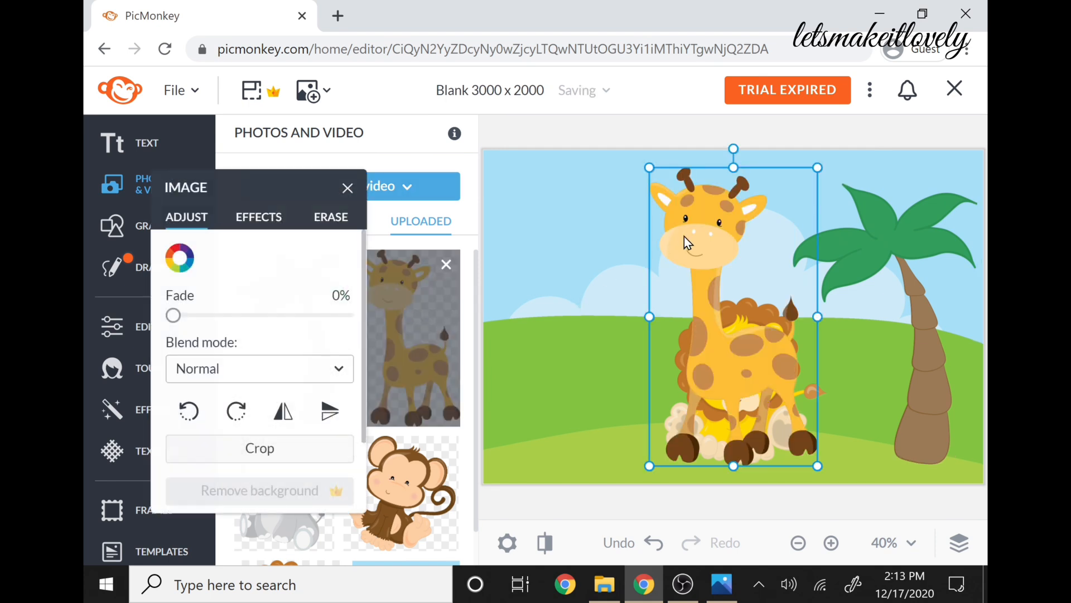
{"action": "left_click_drag", "start_coordinate": [716, 295], "coordinate": [572, 298]}
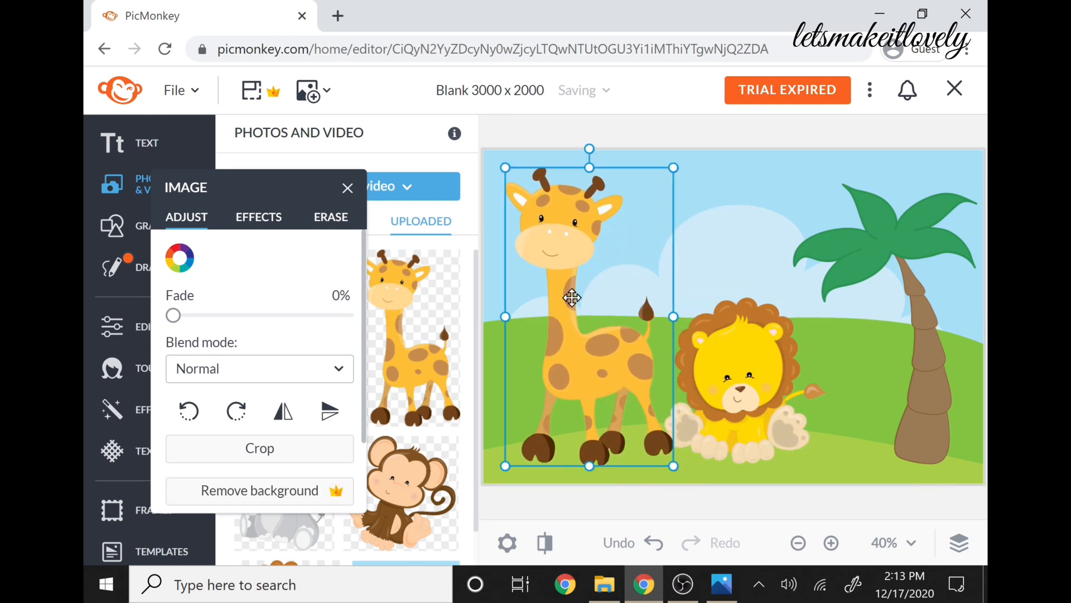
{"action": "left_click_drag", "start_coordinate": [506, 168], "coordinate": [522, 197]}
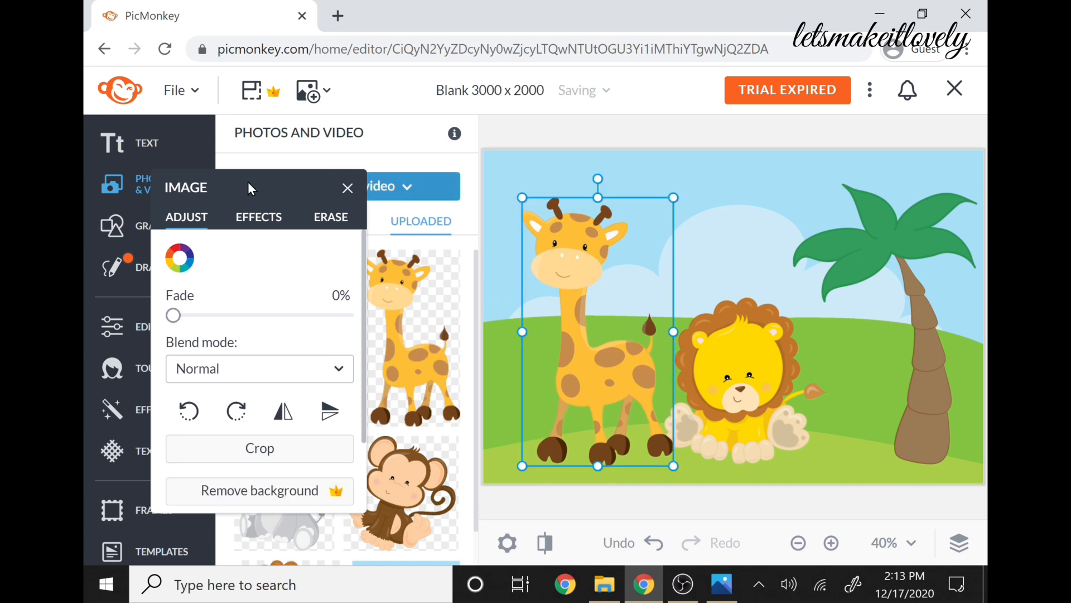
Step: Flip the giraffe horizontally to face the lion, shrink it slightly, and shift it towards the canvas's left edge
{"action": "left_click_drag", "start_coordinate": [250, 182], "coordinate": [306, 181]}
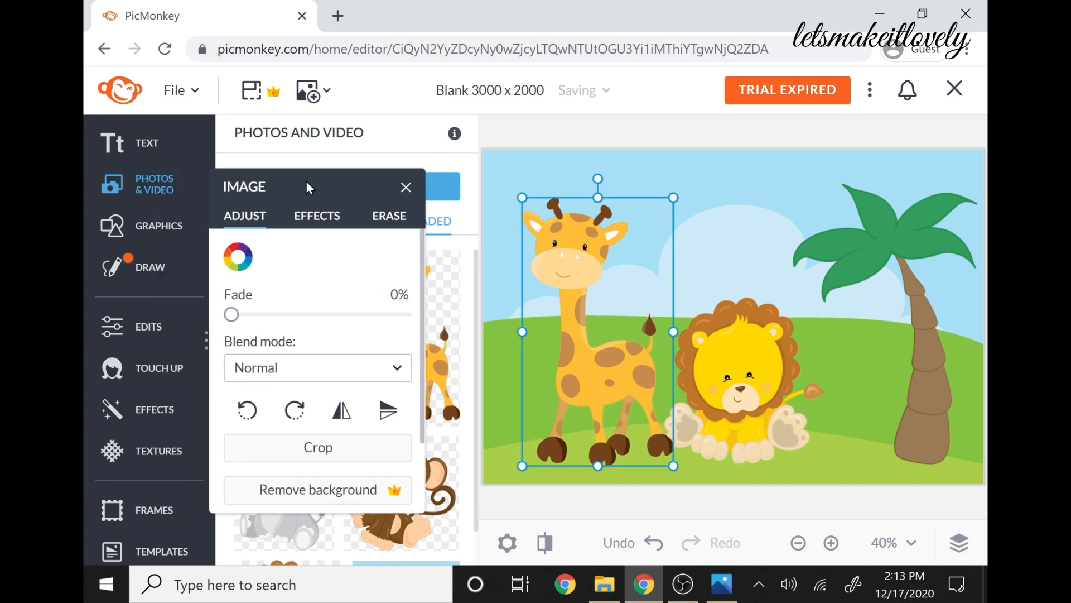
{"action": "left_click", "coordinate": [342, 413]}
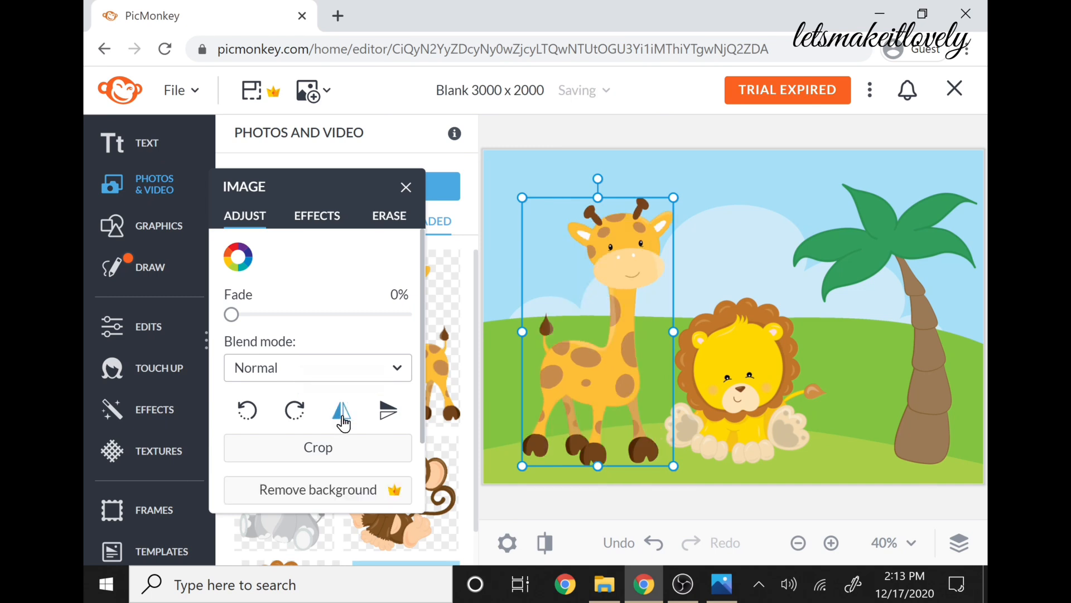
{"action": "left_click_drag", "start_coordinate": [674, 198], "coordinate": [670, 203]}
{"action": "left_click_drag", "start_coordinate": [595, 315], "coordinate": [570, 310]}
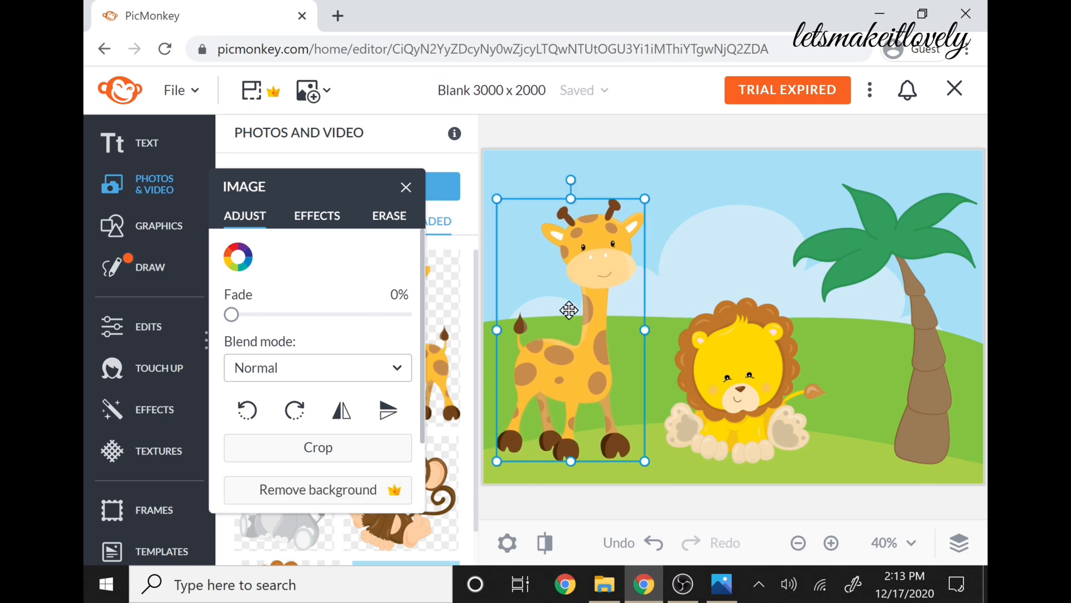
{"action": "left_click", "coordinate": [406, 187]}
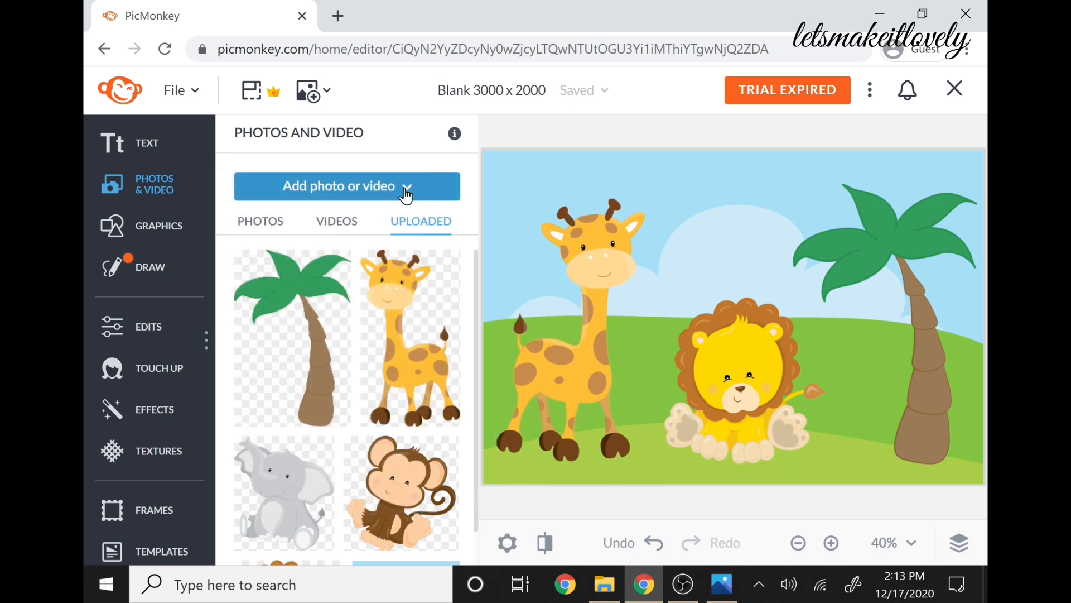
Step: Add the uploaded elephant at about half the canvas height in front of the palm trunk, and nudge the lion slightly left
{"action": "left_click", "coordinate": [290, 487]}
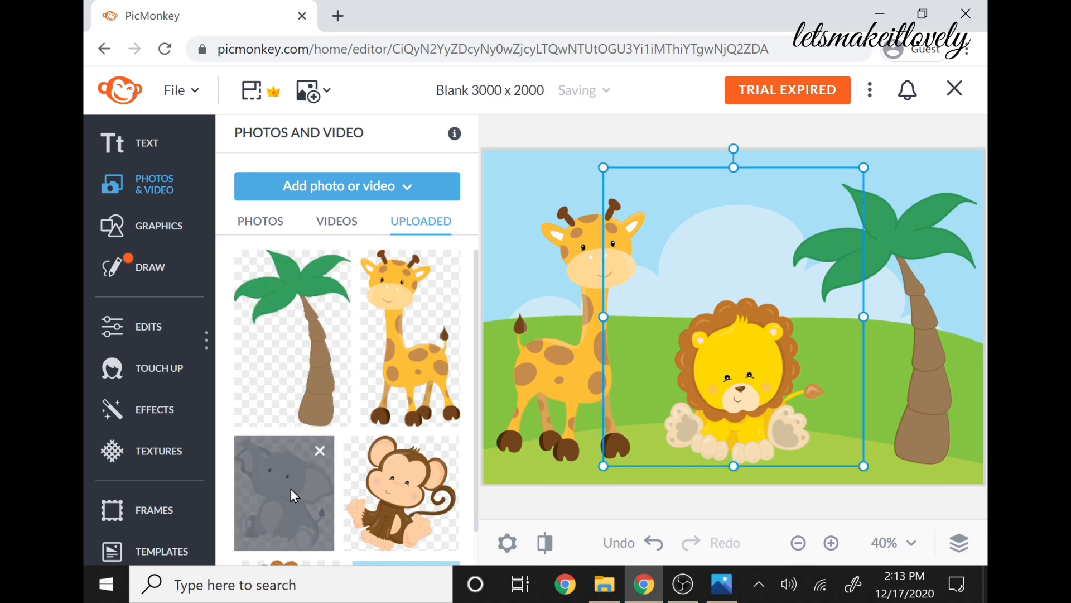
{"action": "left_click_drag", "start_coordinate": [601, 167], "coordinate": [715, 300]}
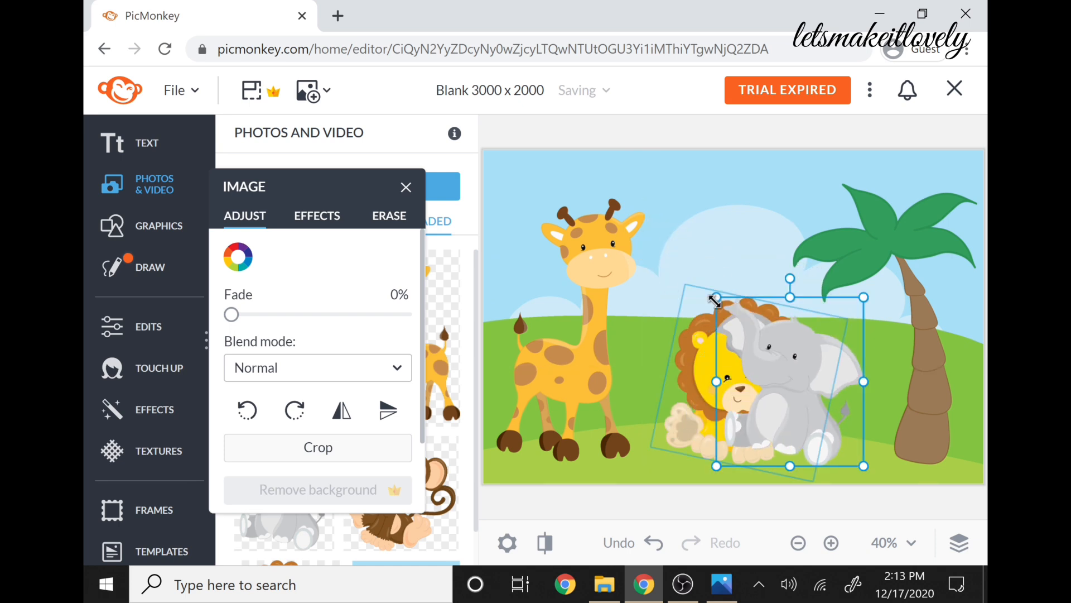
{"action": "left_click_drag", "start_coordinate": [765, 385], "coordinate": [868, 381]}
{"action": "left_click_drag", "start_coordinate": [764, 387], "coordinate": [750, 385]}
Step: Enlarge the elephant slightly and shift it a little down and closer to the lion
{"action": "left_click", "coordinate": [897, 384]}
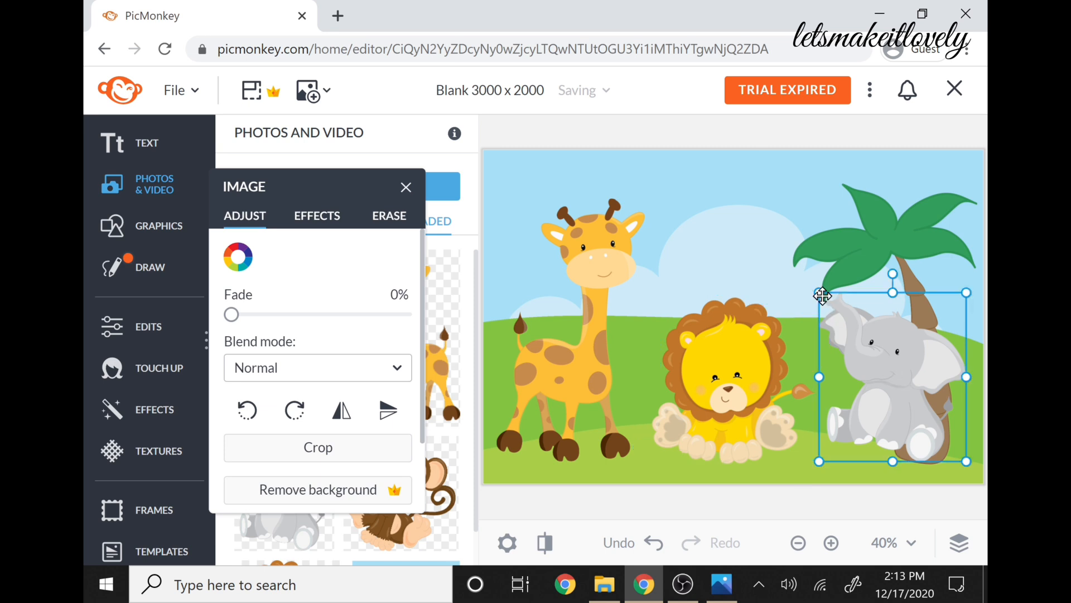
{"action": "left_click_drag", "start_coordinate": [815, 290], "coordinate": [811, 283]}
{"action": "left_click_drag", "start_coordinate": [875, 349], "coordinate": [867, 358]}
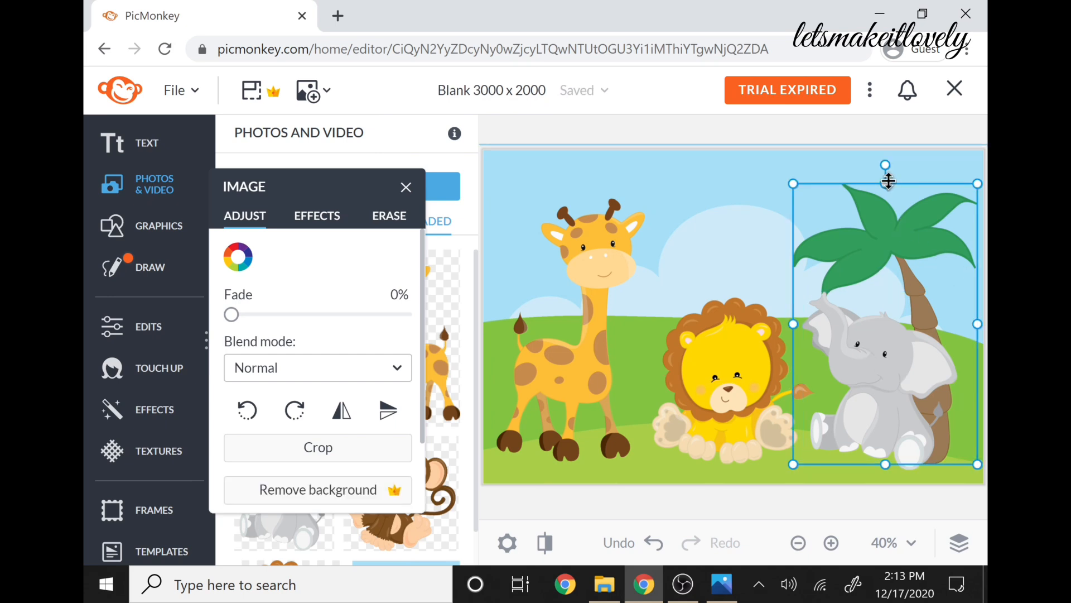
Step: Enlarge the palm tree slightly, align it with the canvas's right edge behind the elephant, and close its Image palette
{"action": "left_click_drag", "start_coordinate": [794, 181], "coordinate": [794, 179]}
{"action": "mouse_move", "coordinate": [868, 230]}
{"action": "left_mouse_down"}
{"action": "mouse_move", "coordinate": [885, 228]}
{"action": "mouse_move", "coordinate": [861, 216]}
{"action": "left_mouse_up"}
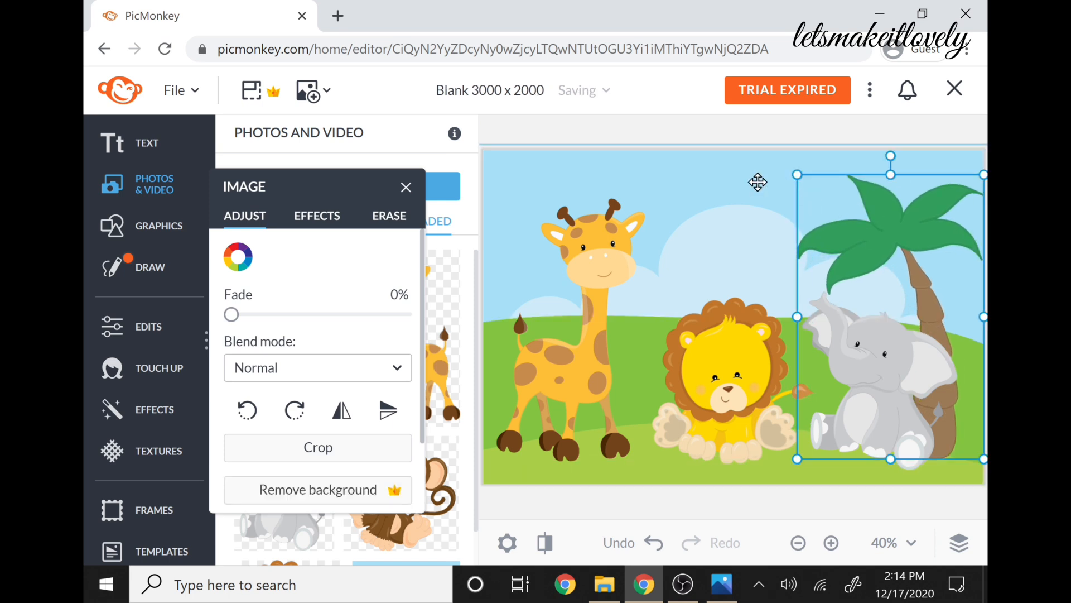
{"action": "left_click", "coordinate": [811, 200]}
{"action": "left_click", "coordinate": [406, 187]}
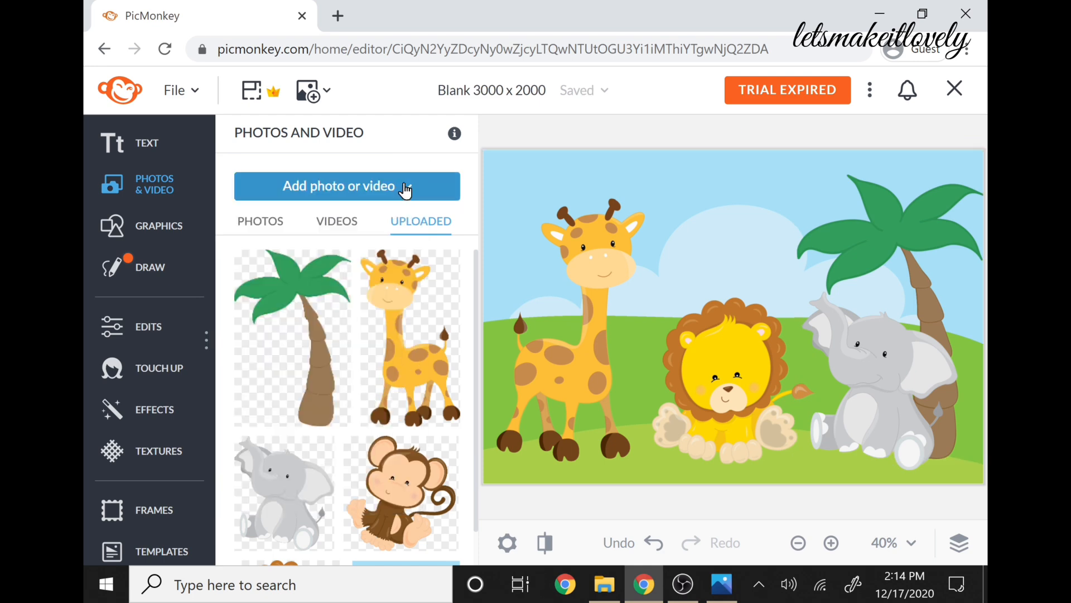
Step: Add the uploaded monkey, shrink it to about a fifth of the canvas width, and seat it on top of the palm leaves
{"action": "left_click", "coordinate": [398, 459]}
{"action": "left_click_drag", "start_coordinate": [585, 167], "coordinate": [755, 338]}
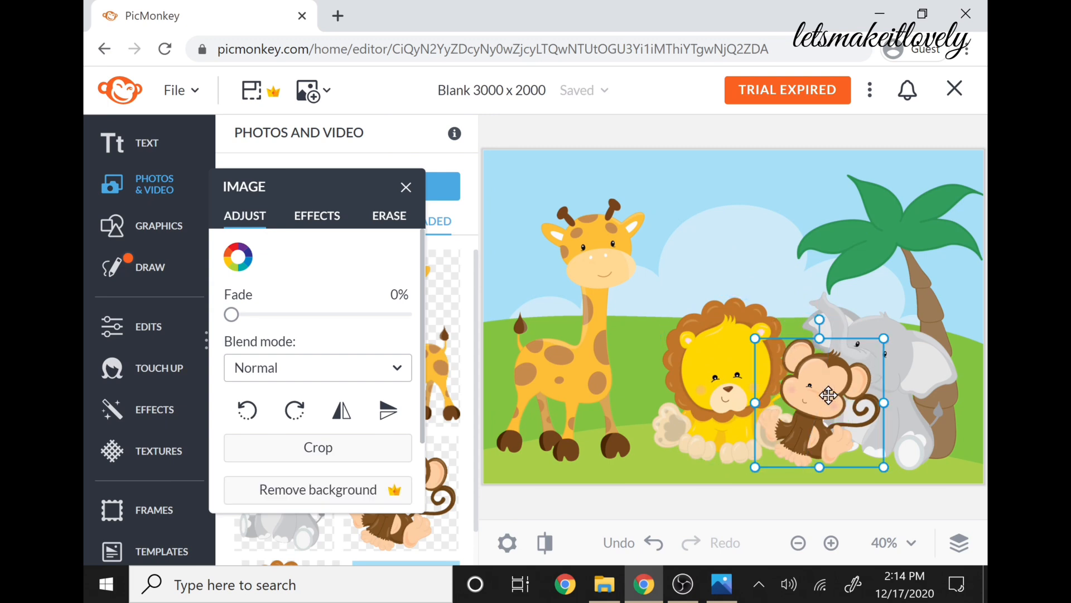
{"action": "left_click_drag", "start_coordinate": [793, 402], "coordinate": [873, 207]}
{"action": "left_click_drag", "start_coordinate": [839, 144], "coordinate": [854, 161]}
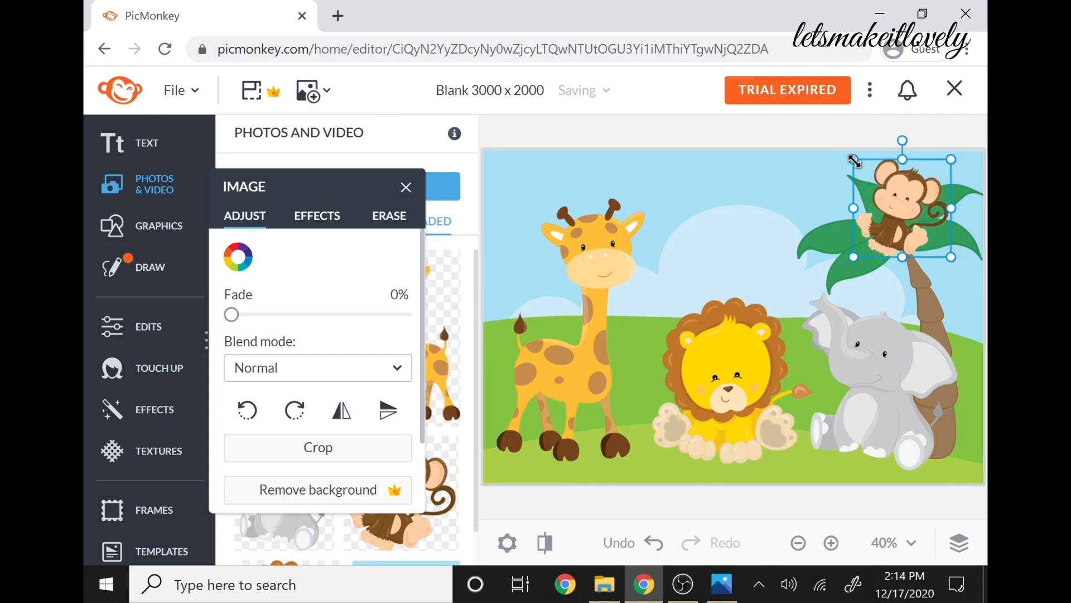
{"action": "left_click_drag", "start_coordinate": [893, 214], "coordinate": [896, 209]}
{"action": "left_click", "coordinate": [761, 196]}
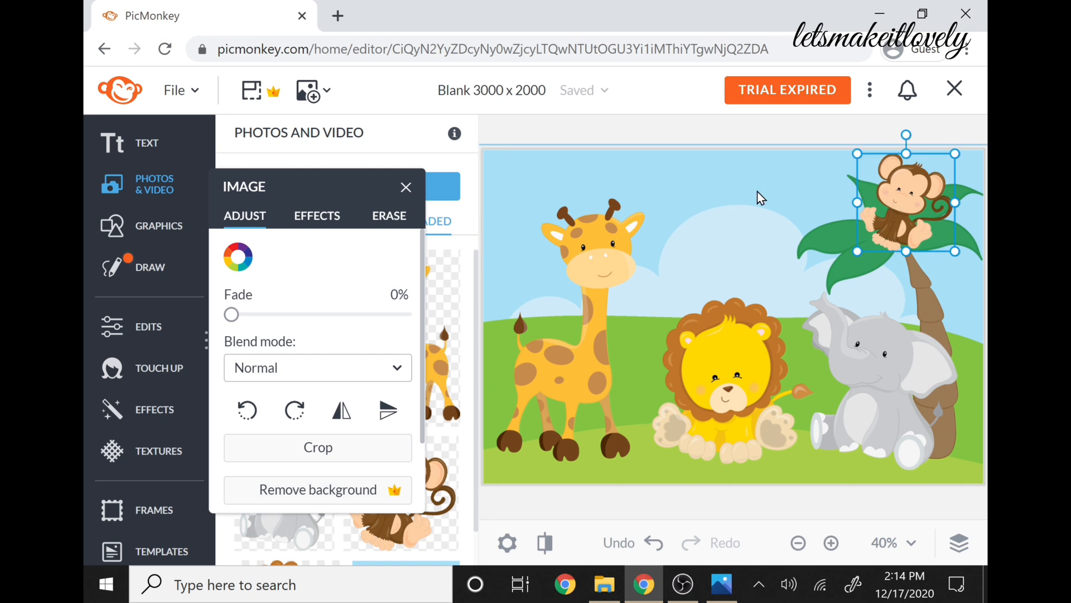
{"action": "left_click", "coordinate": [404, 188]}
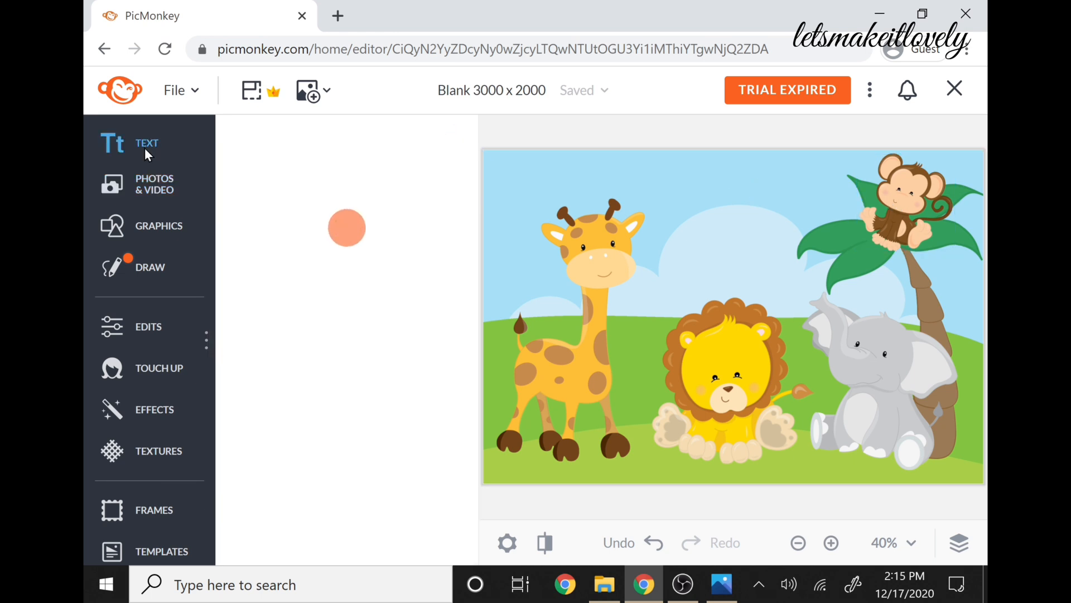
Step: Add a text box reading "Happy Birthday" and move it up into the sky above the lion
{"action": "left_click", "coordinate": [147, 152]}
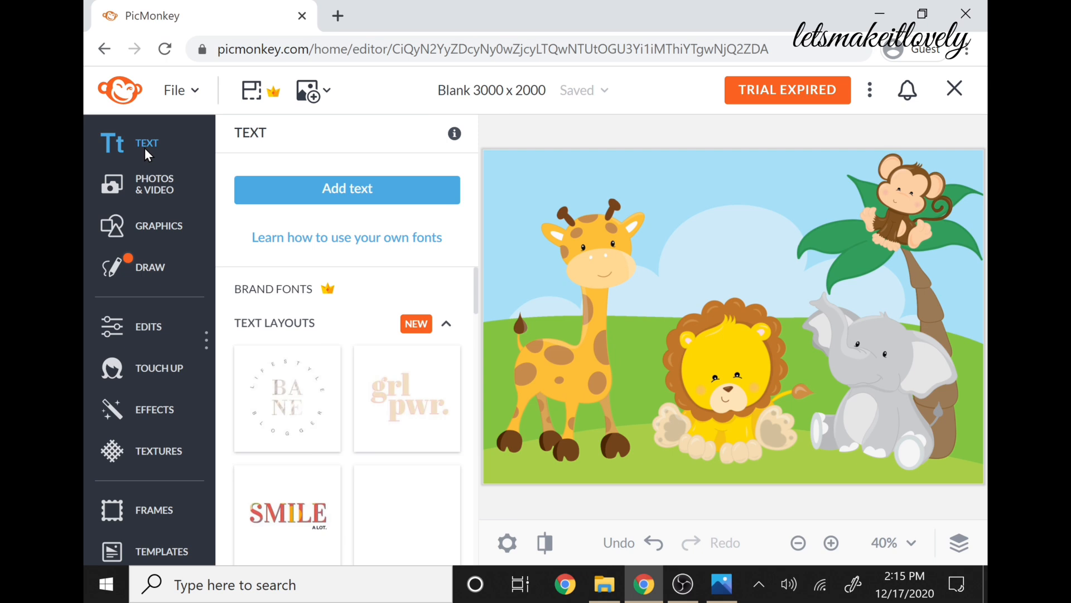
{"action": "left_click", "coordinate": [355, 191]}
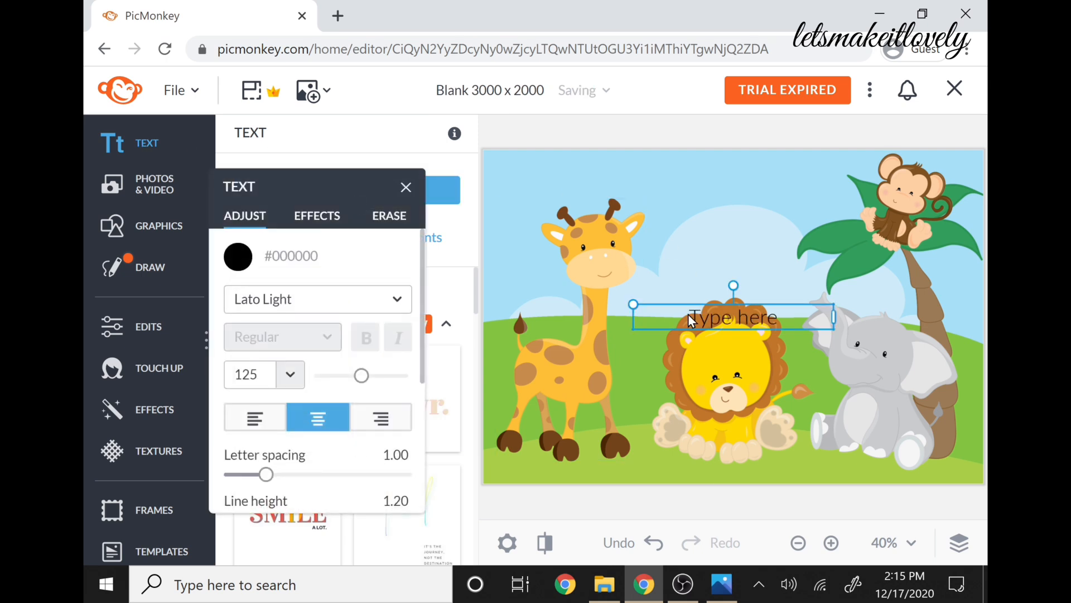
{"action": "double_click", "coordinate": [742, 316]}
{"action": "type", "text": "Happy Birthday"}
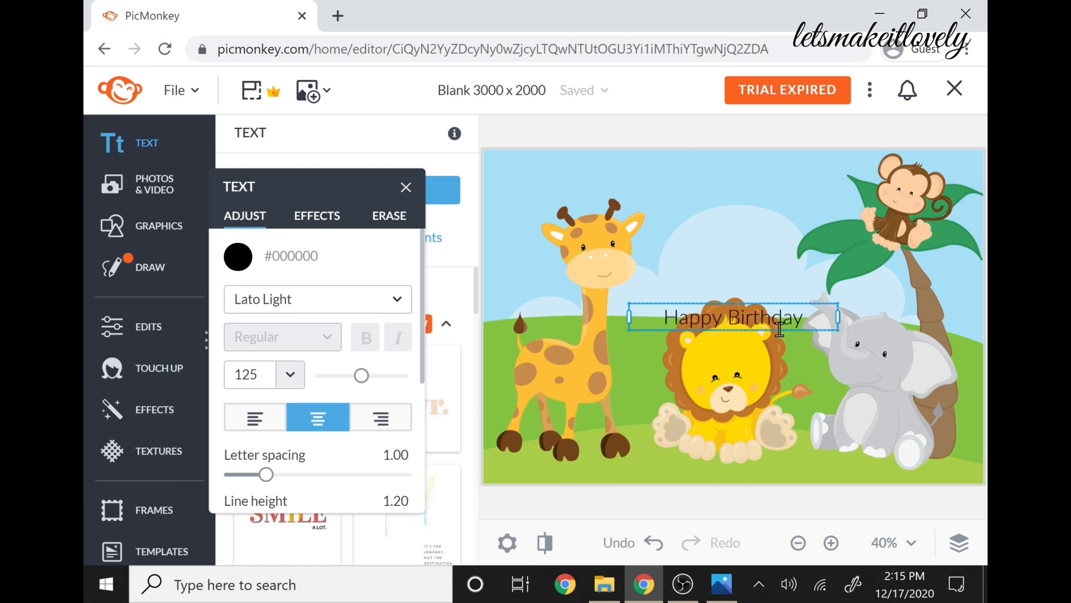
{"action": "key", "text": "Escape"}
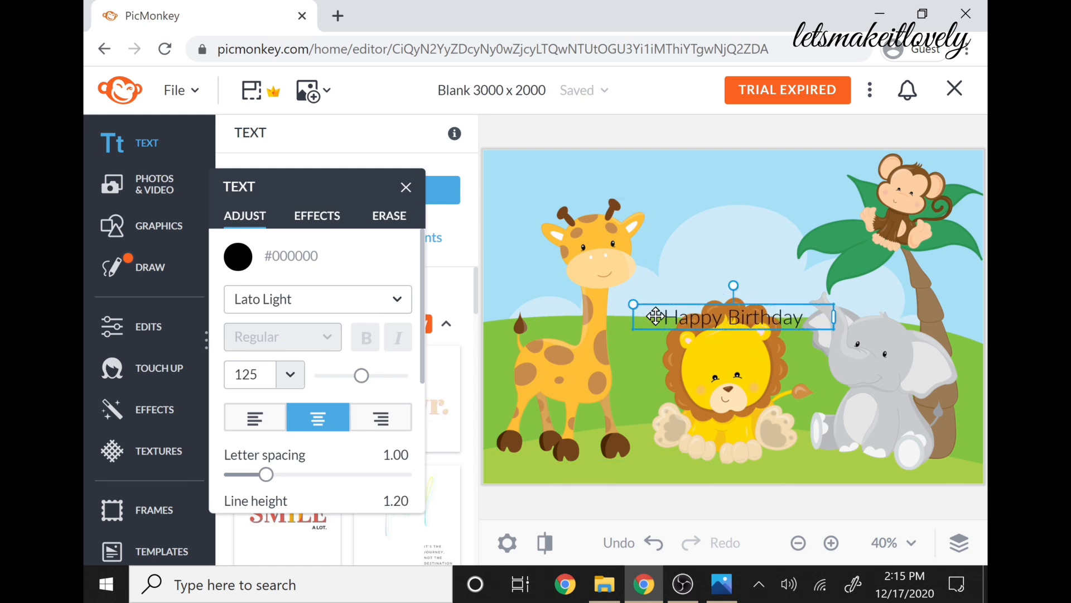
{"action": "left_click_drag", "start_coordinate": [658, 311], "coordinate": [652, 215]}
Step: Change the font of the whole "Happy Birthday" text to Sacramento
{"action": "left_click", "coordinate": [704, 222]}
{"action": "left_click_drag", "start_coordinate": [755, 227], "coordinate": [806, 217]}
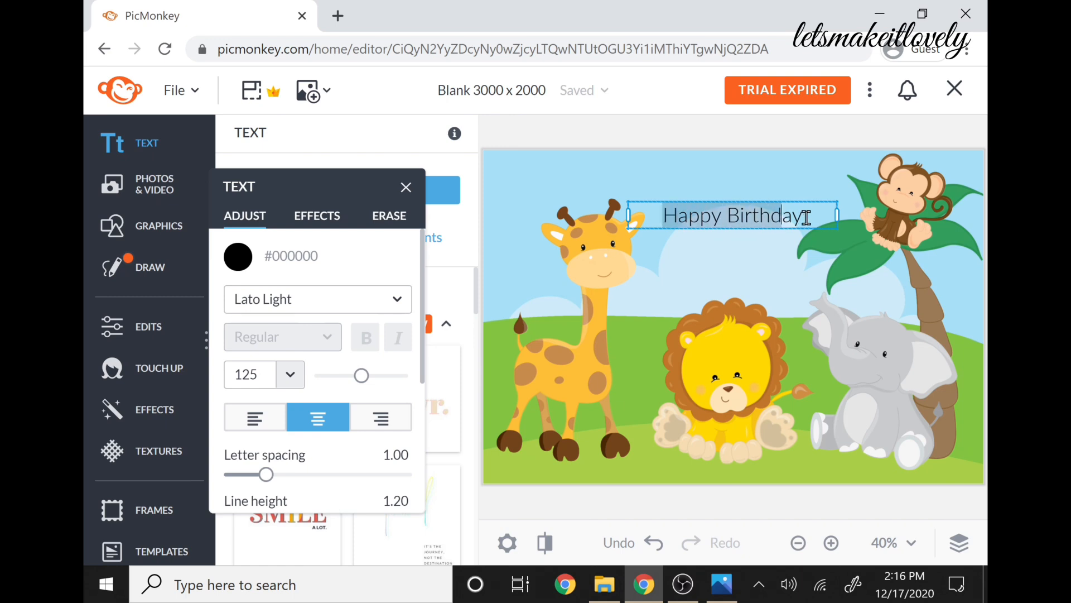
{"action": "left_click", "coordinate": [351, 300]}
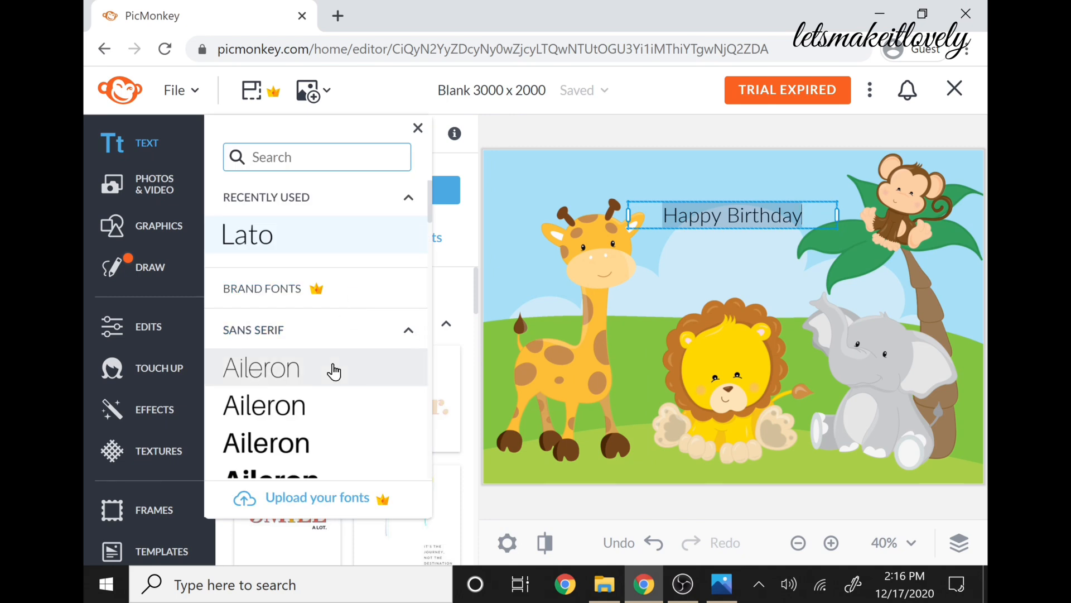
{"action": "scroll", "coordinate": [335, 371], "scroll_direction": "down", "scroll_amount": 3}
{"action": "scroll", "coordinate": [334, 371], "scroll_direction": "down", "scroll_amount": 5}
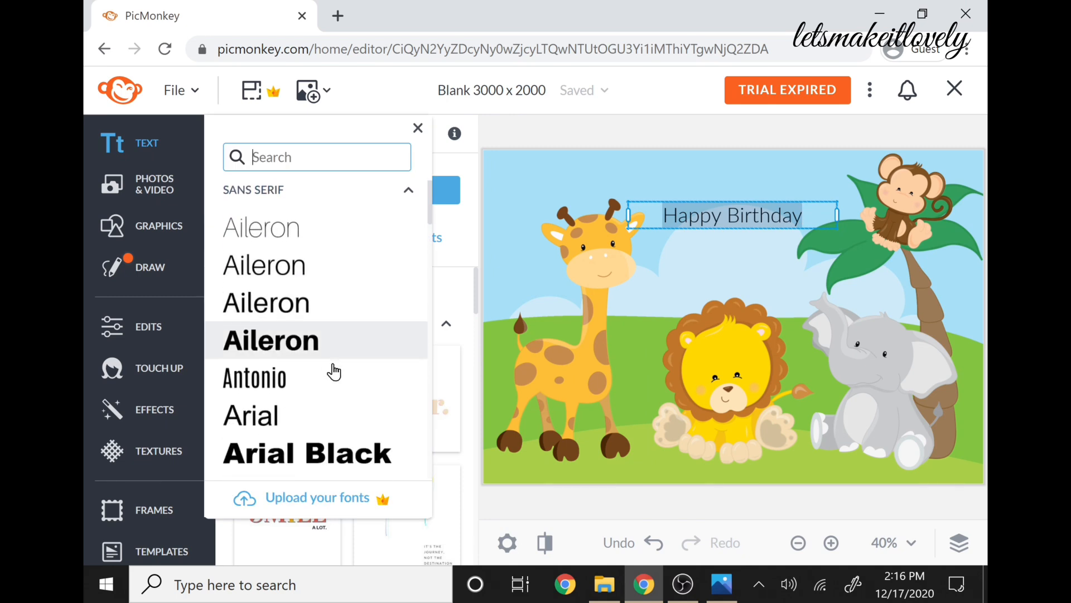
{"action": "left_click", "coordinate": [335, 366]}
{"action": "scroll", "coordinate": [334, 370], "scroll_direction": "down", "scroll_amount": 1}
{"action": "scroll", "coordinate": [333, 368], "scroll_direction": "down", "scroll_amount": 5}
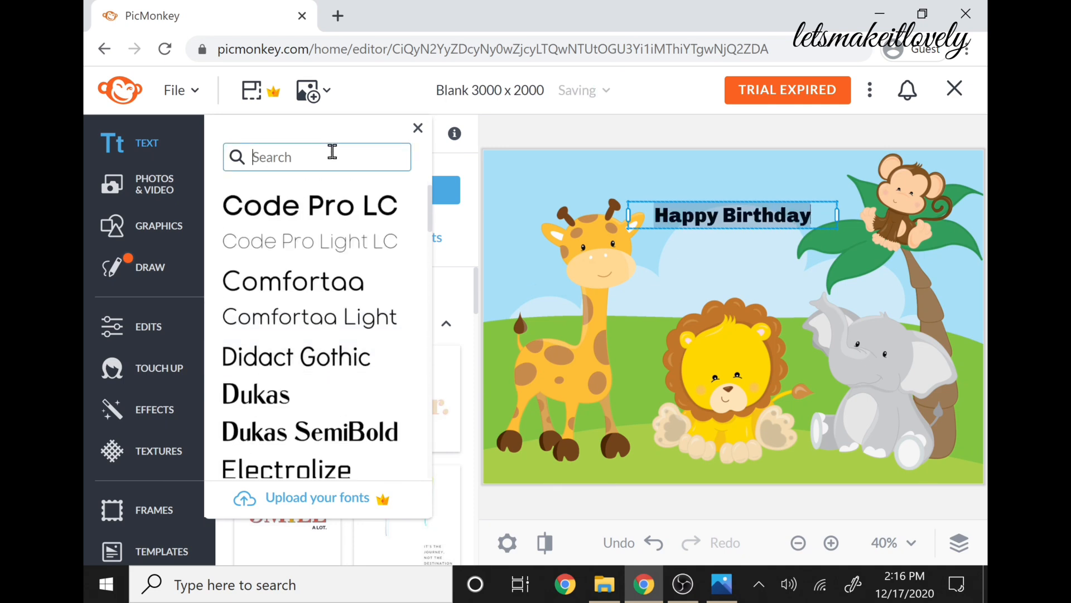
{"action": "type", "text": "sac"}
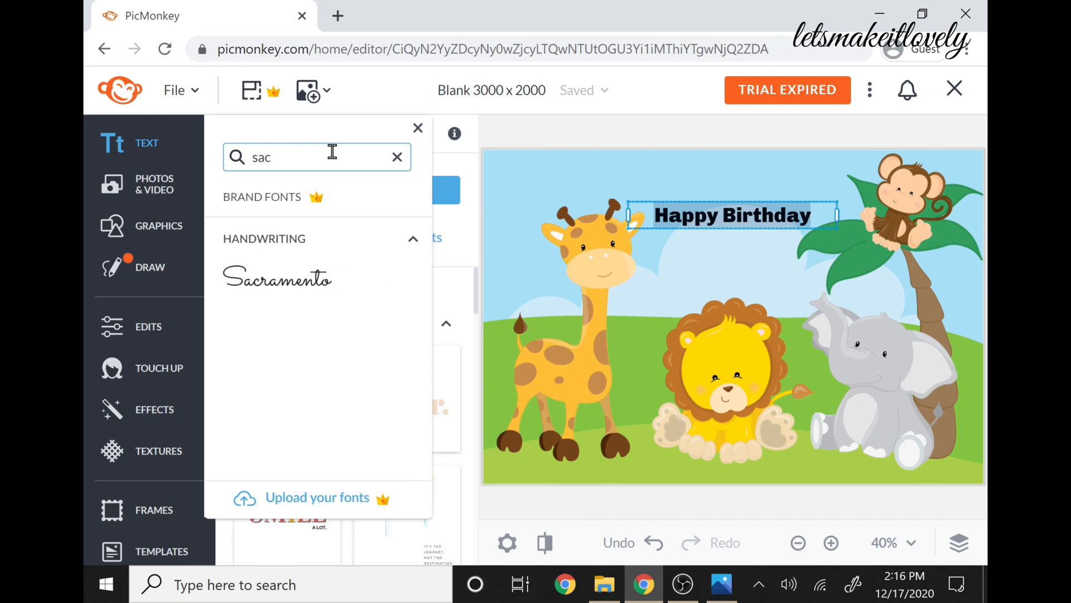
{"action": "left_click", "coordinate": [309, 277]}
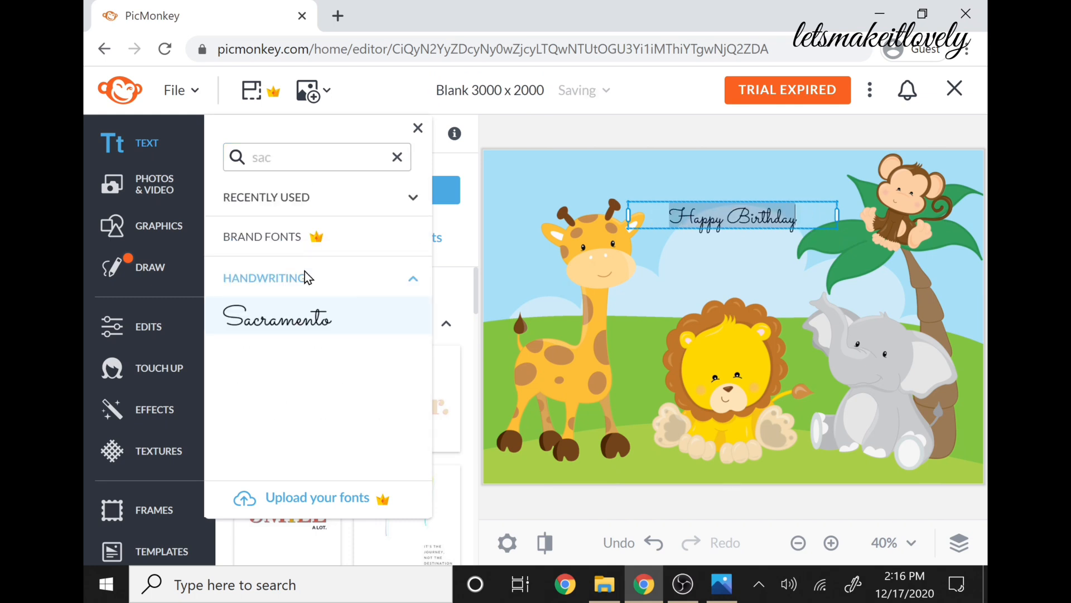
{"action": "left_click", "coordinate": [667, 274]}
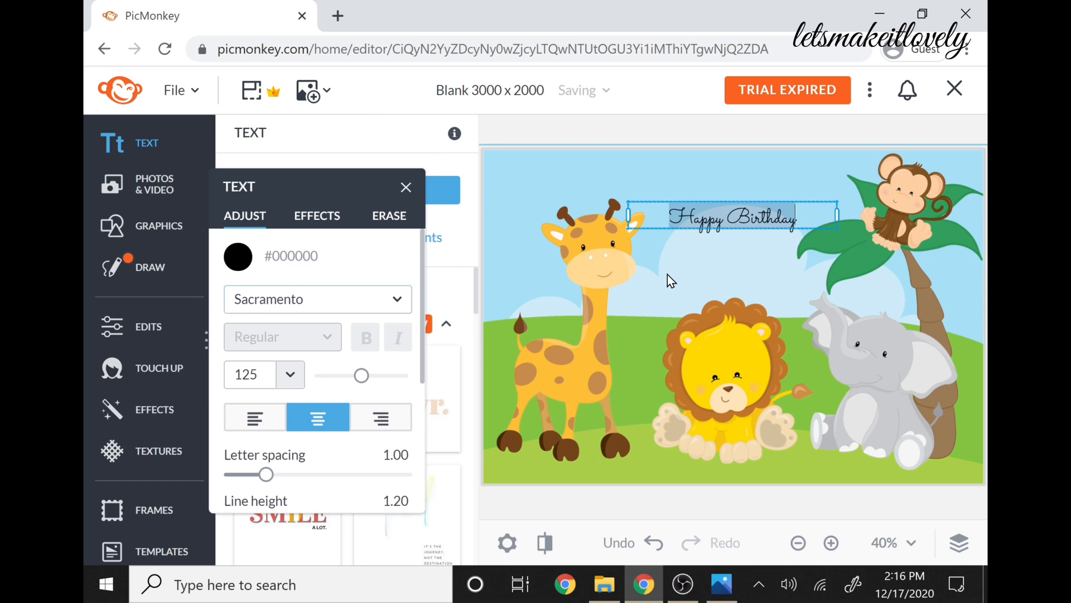
Step: Enlarge the "Happy Birthday" text to about a third of the canvas width and centre it between the giraffe and the palm tree
{"action": "left_click", "coordinate": [737, 270]}
{"action": "left_click_drag", "start_coordinate": [629, 197], "coordinate": [574, 160]}
{"action": "left_click_drag", "start_coordinate": [704, 221], "coordinate": [725, 215]}
{"action": "left_click", "coordinate": [704, 249]}
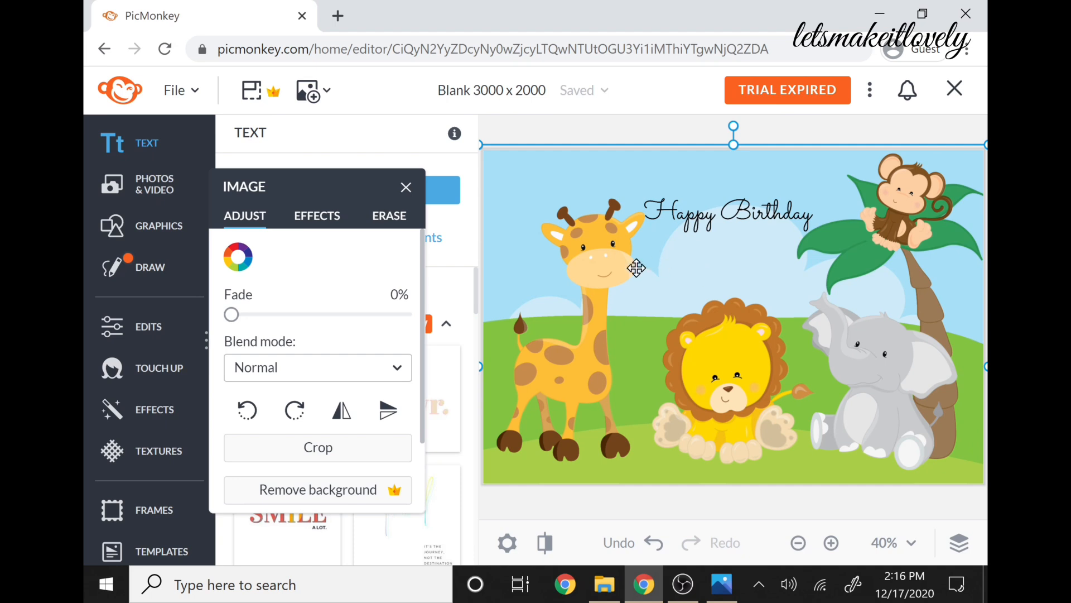
{"action": "left_click", "coordinate": [405, 188]}
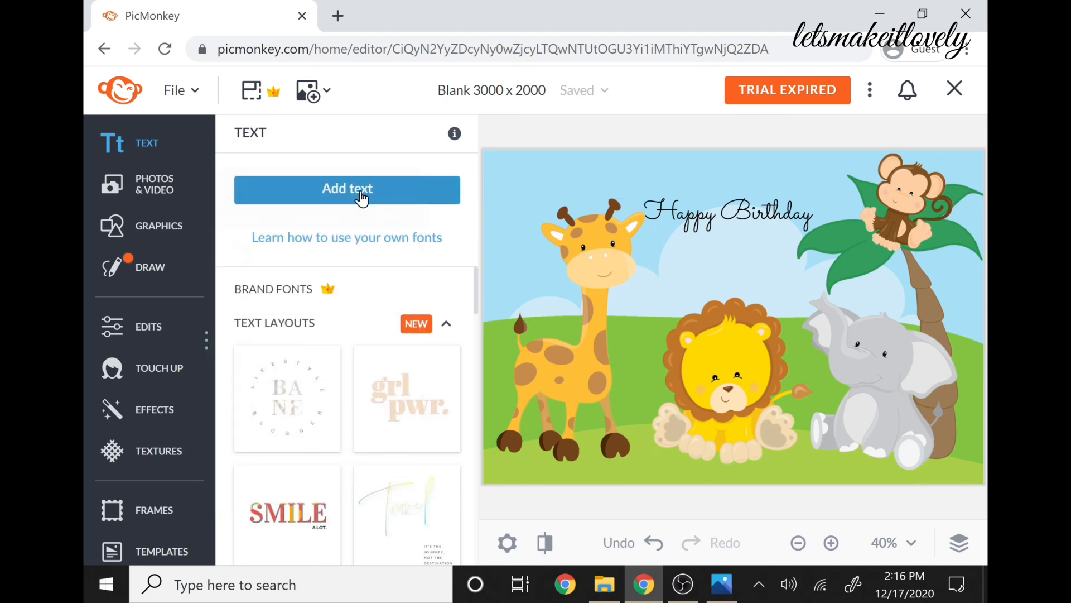
Step: Add a new text box and enter the birthday child's first name in it
{"action": "left_click", "coordinate": [354, 192]}
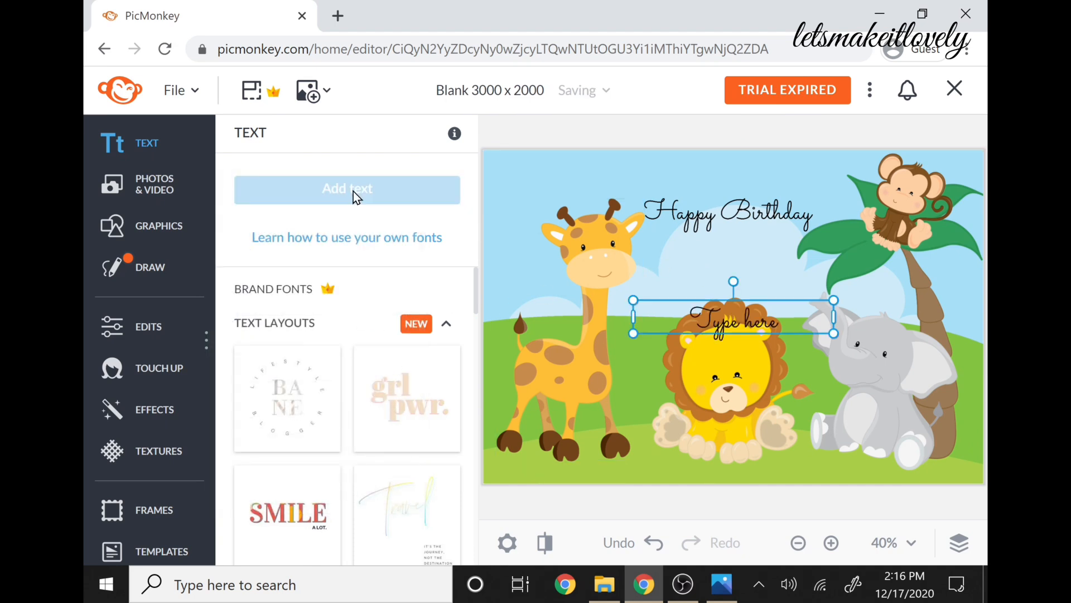
{"action": "double_click", "coordinate": [712, 313]}
{"action": "type", "text": "Haasini"}
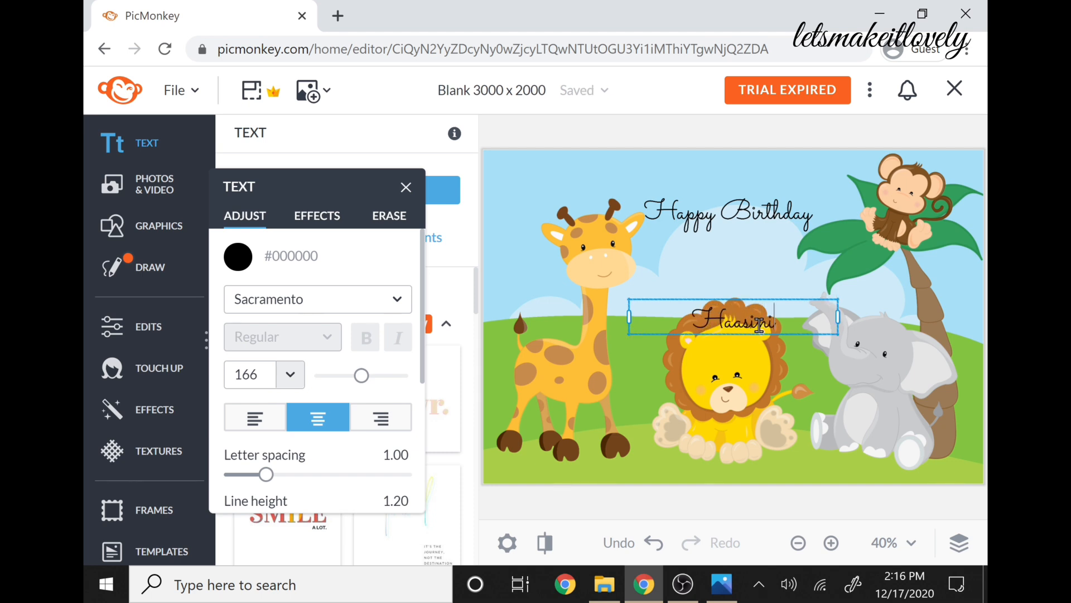
Step: Change the font of the whole name text to Emily's Candy
{"action": "left_click_drag", "start_coordinate": [701, 320], "coordinate": [787, 317]}
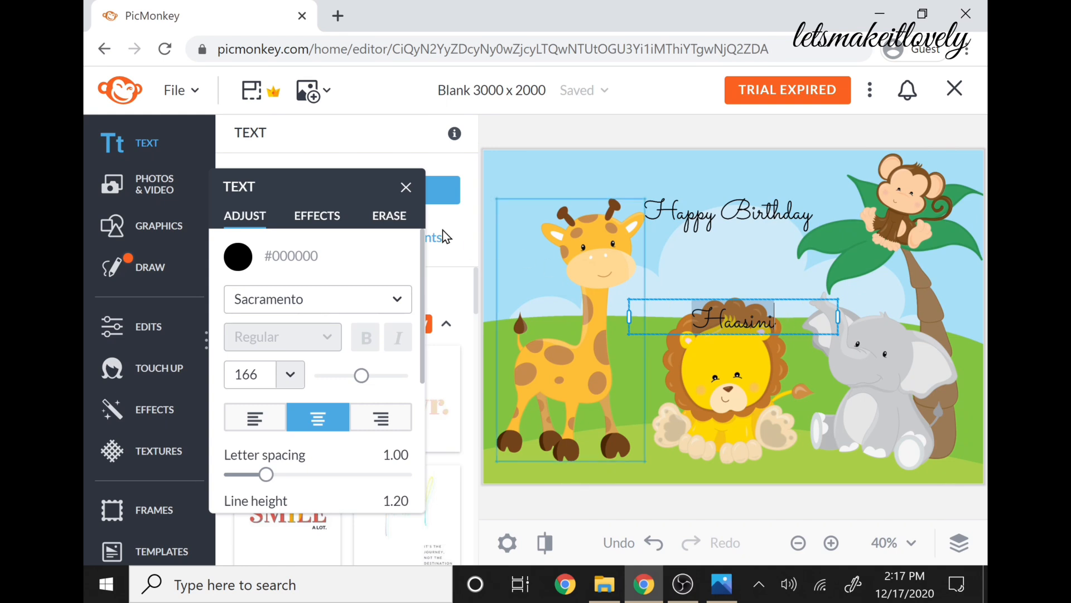
{"action": "left_click", "coordinate": [327, 316]}
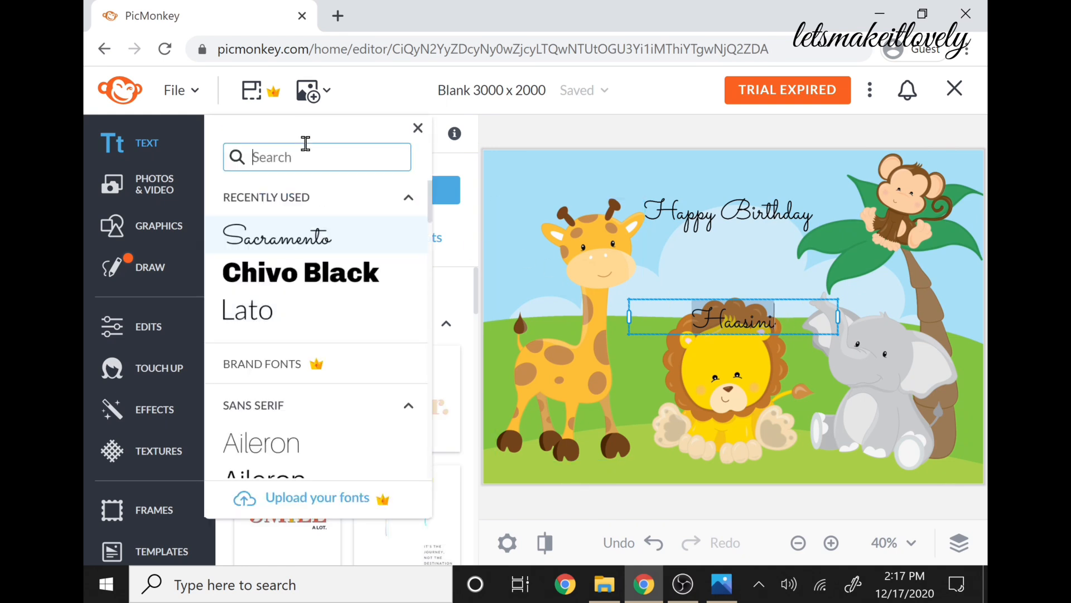
{"action": "scroll", "coordinate": [305, 342], "scroll_direction": "down", "scroll_amount": 5}
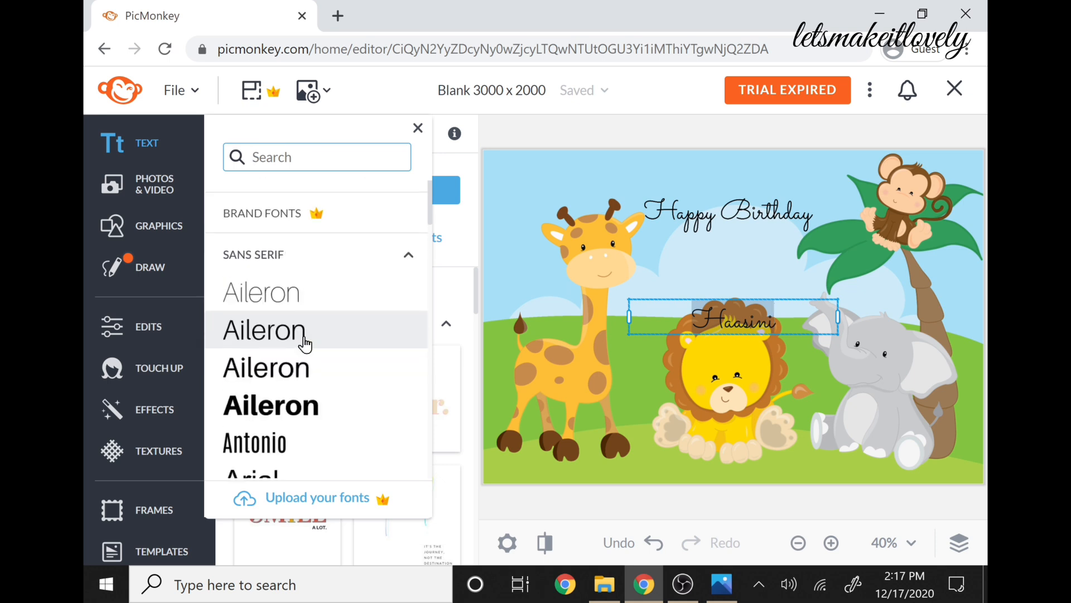
{"action": "scroll", "coordinate": [296, 346], "scroll_direction": "down", "scroll_amount": 1}
{"action": "left_click", "coordinate": [273, 345]}
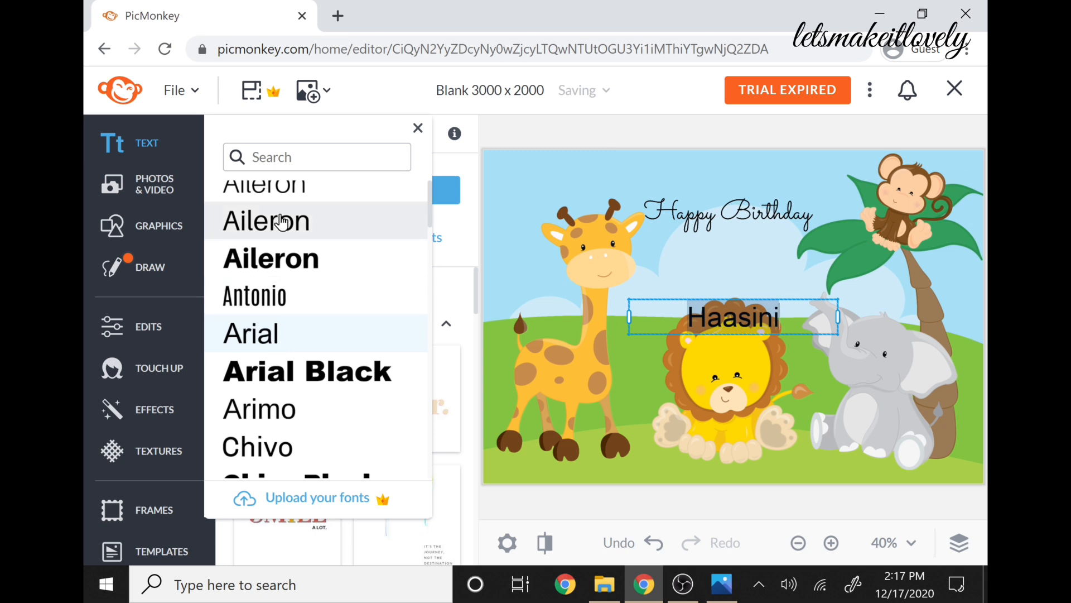
{"action": "type", "text": "emil"}
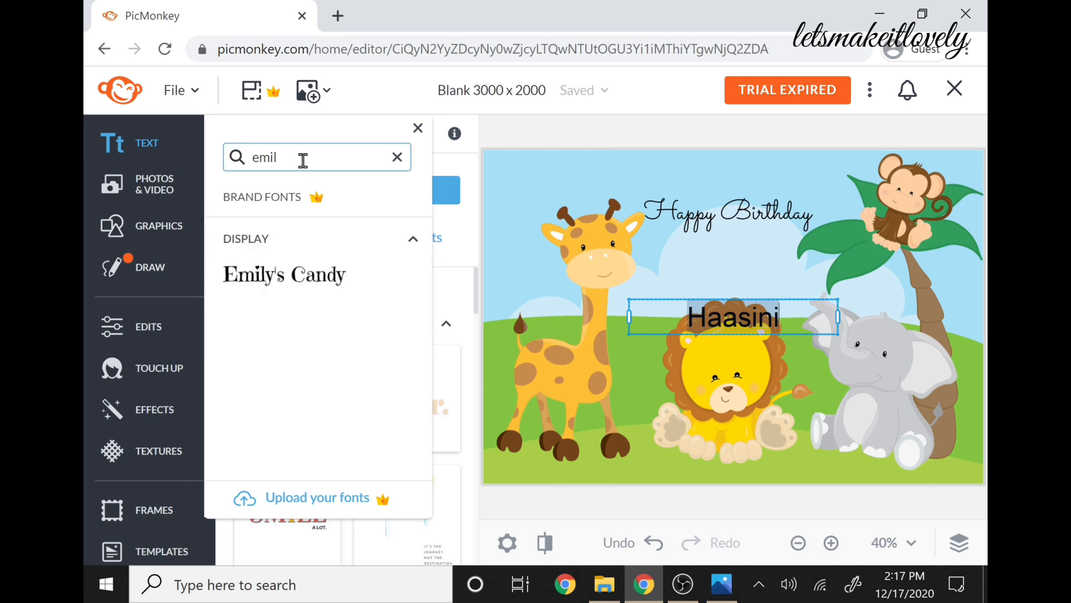
{"action": "left_click", "coordinate": [275, 277]}
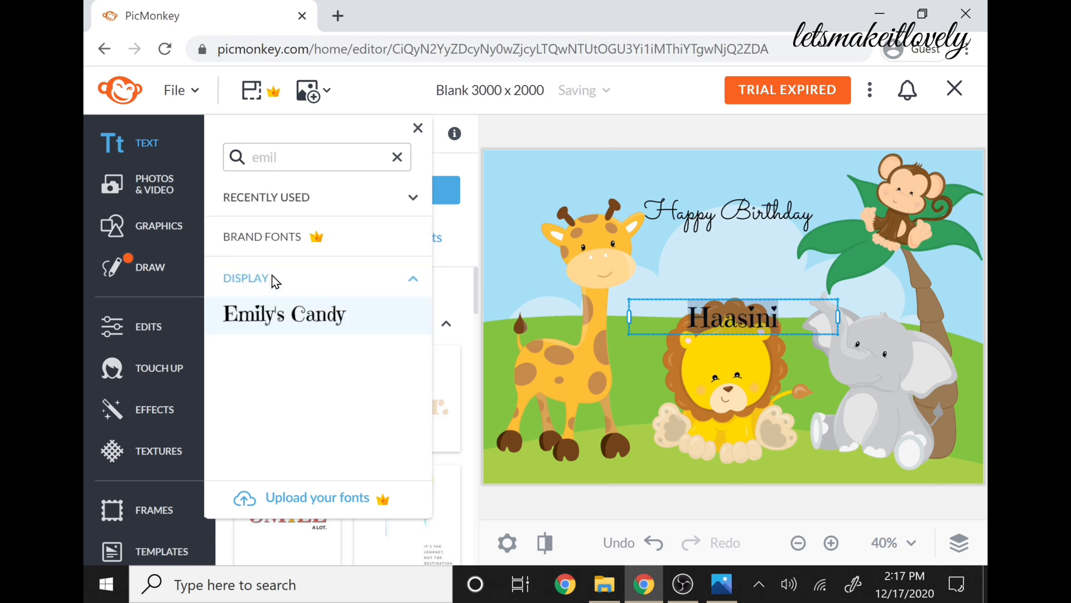
{"action": "left_click", "coordinate": [670, 487]}
Step: Move the name text up, enlarge it slightly, and centre it directly beneath "Happy Birthday"
{"action": "left_click", "coordinate": [729, 315]}
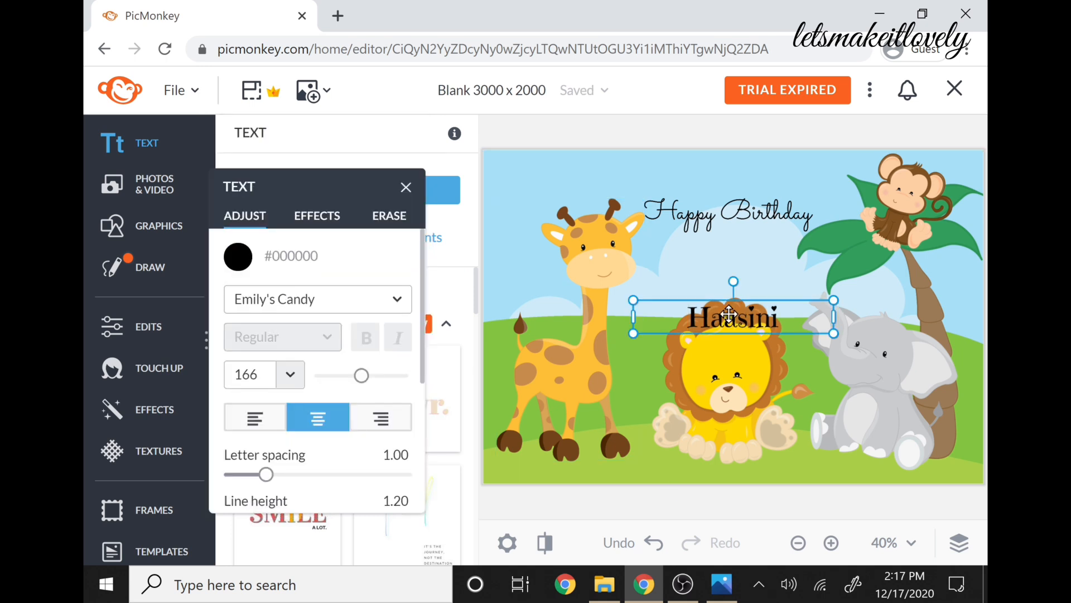
{"action": "left_click_drag", "start_coordinate": [728, 314], "coordinate": [726, 251]}
{"action": "left_click_drag", "start_coordinate": [830, 268], "coordinate": [848, 271]}
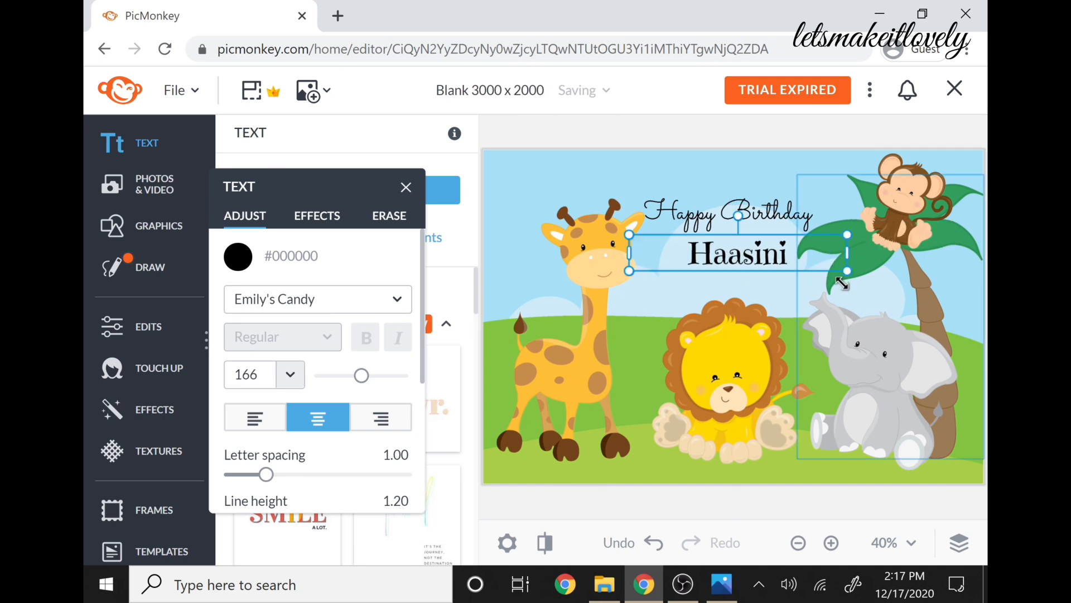
{"action": "left_click_drag", "start_coordinate": [749, 257], "coordinate": [738, 259]}
{"action": "left_click", "coordinate": [303, 137]}
Step: Search the graphics library for "leaf" and look through the results for suitable foliage
{"action": "left_click", "coordinate": [165, 222]}
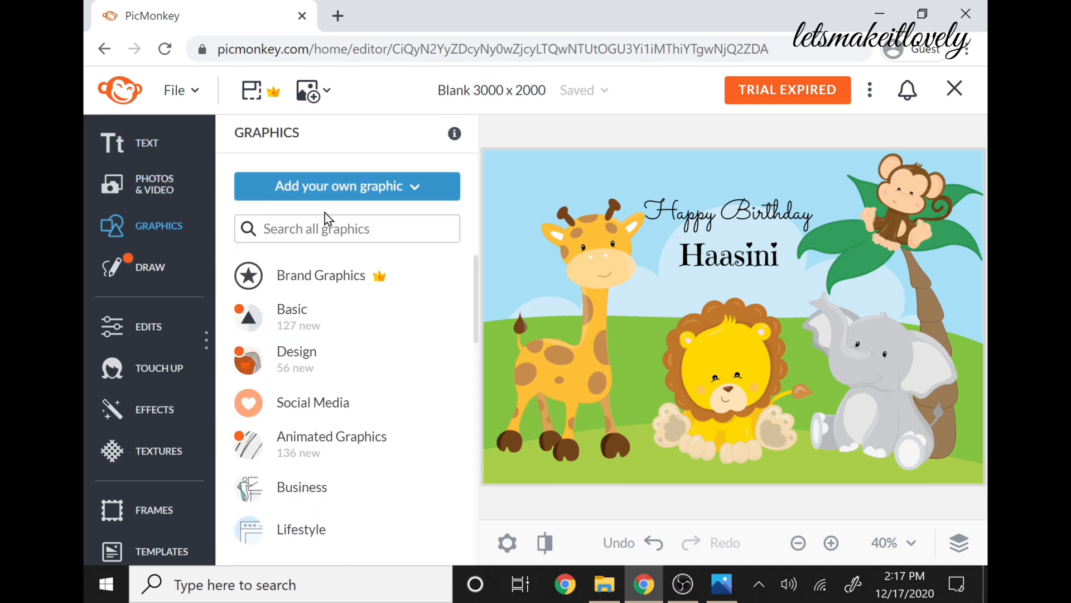
{"action": "left_click", "coordinate": [345, 232]}
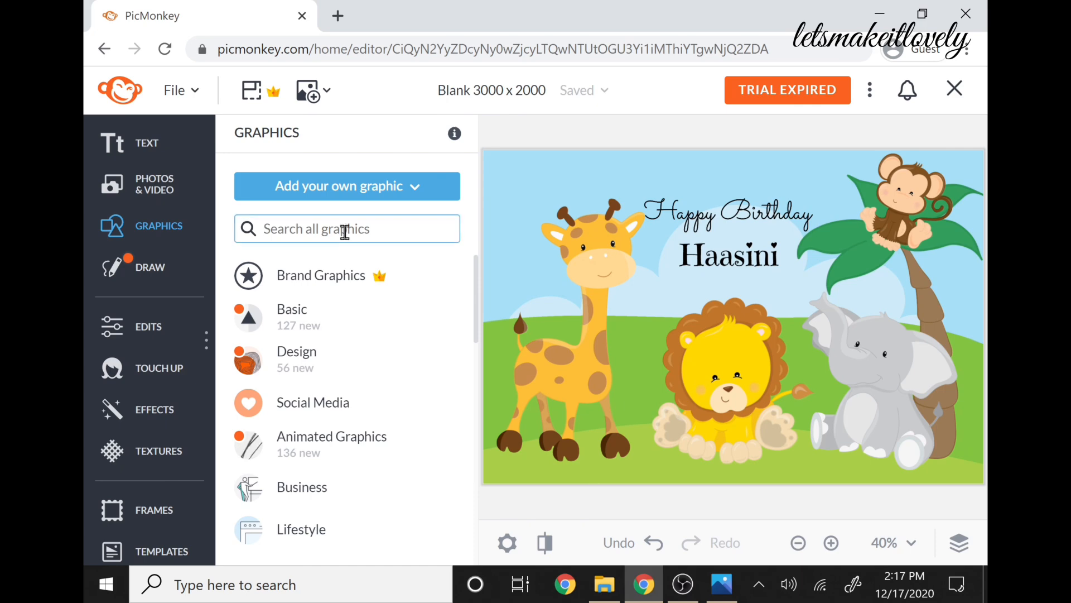
{"action": "type", "text": "leaf"}
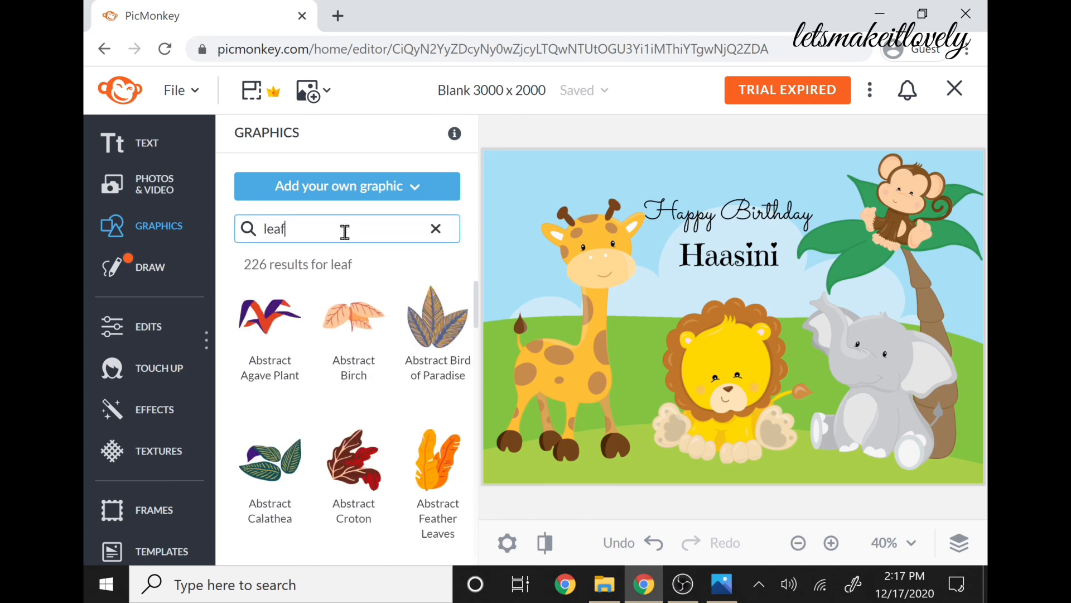
{"action": "scroll", "coordinate": [390, 428], "scroll_direction": "down", "scroll_amount": 20}
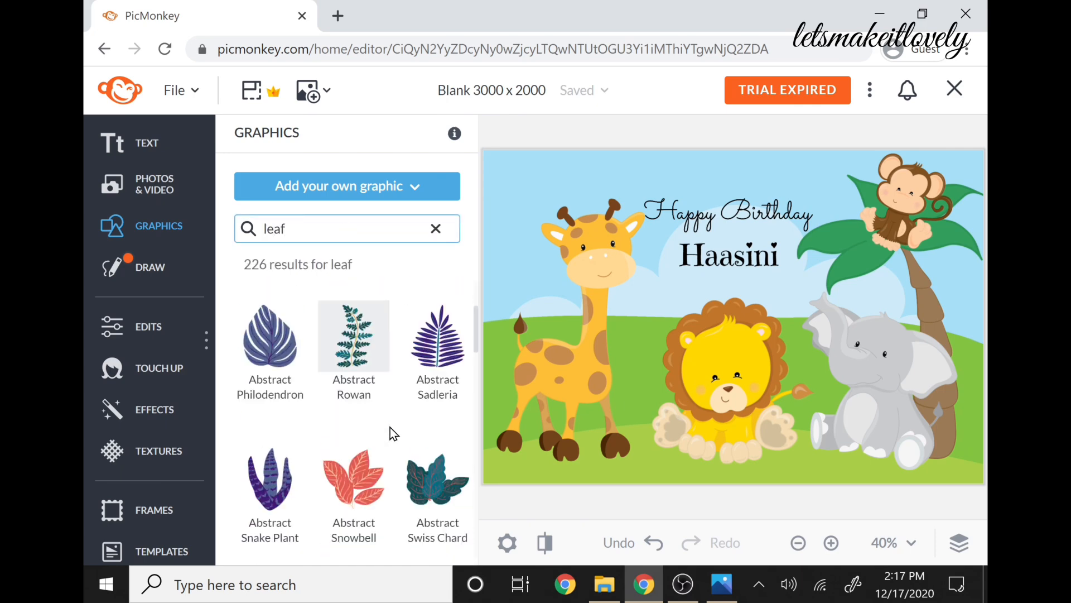
{"action": "scroll", "coordinate": [390, 427], "scroll_direction": "down", "scroll_amount": 18}
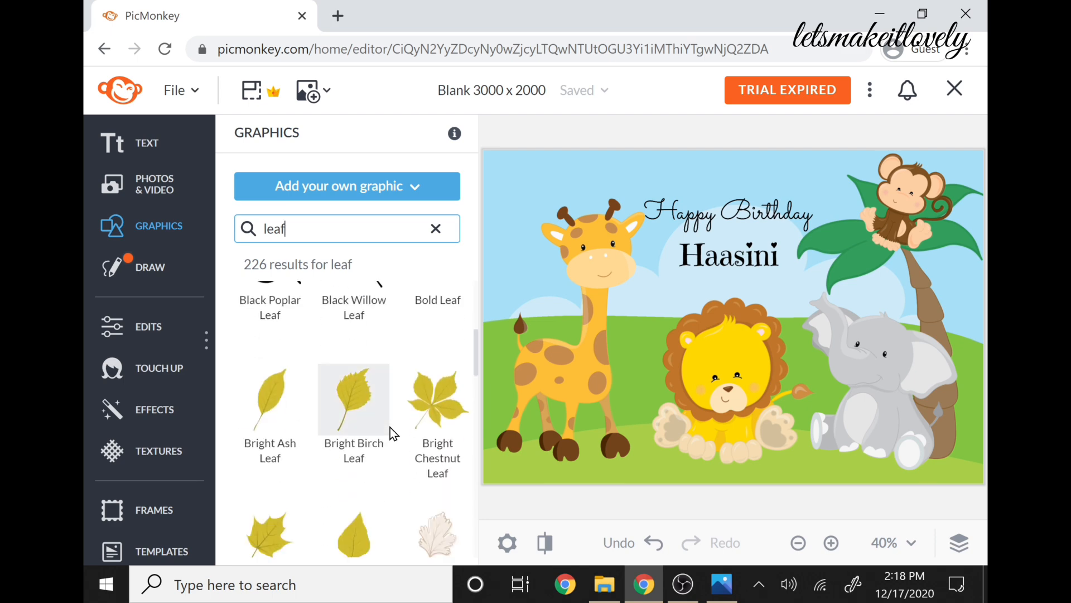
{"action": "scroll", "coordinate": [390, 428], "scroll_direction": "down", "scroll_amount": 4}
Step: Search the graphics library for "wreath" instead and add the Stalky Wreath to the canvas
{"action": "key", "text": "BackSpace"}
{"action": "key", "text": "BackSpace"}
{"action": "key", "text": "BackSpace"}
{"action": "key", "text": "BackSpace"}
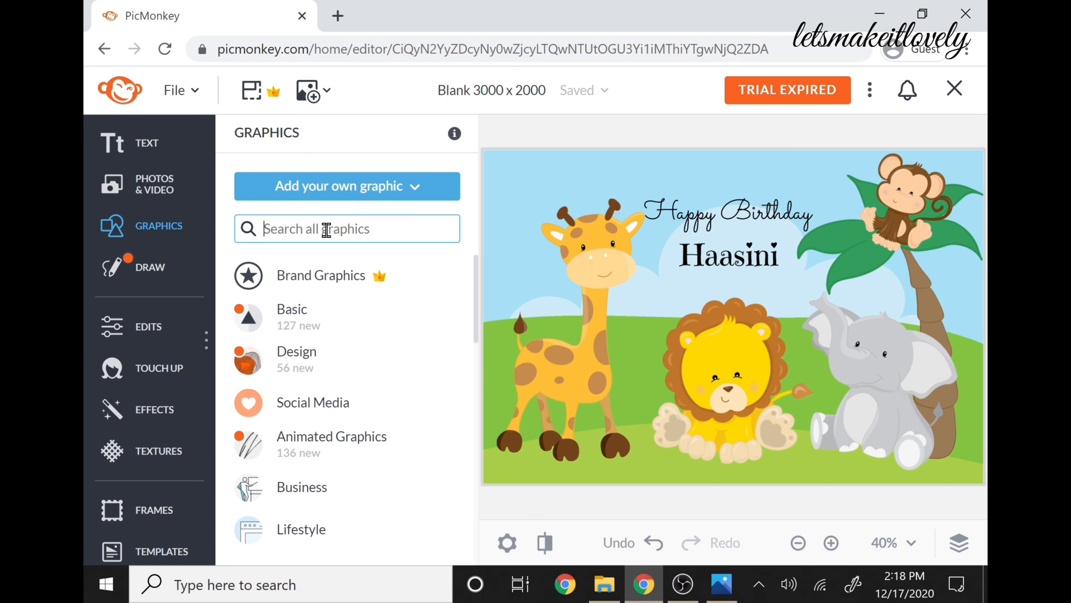
{"action": "type", "text": "wreath"}
{"action": "scroll", "coordinate": [424, 440], "scroll_direction": "down", "scroll_amount": 4}
{"action": "scroll", "coordinate": [426, 444], "scroll_direction": "down", "scroll_amount": 8}
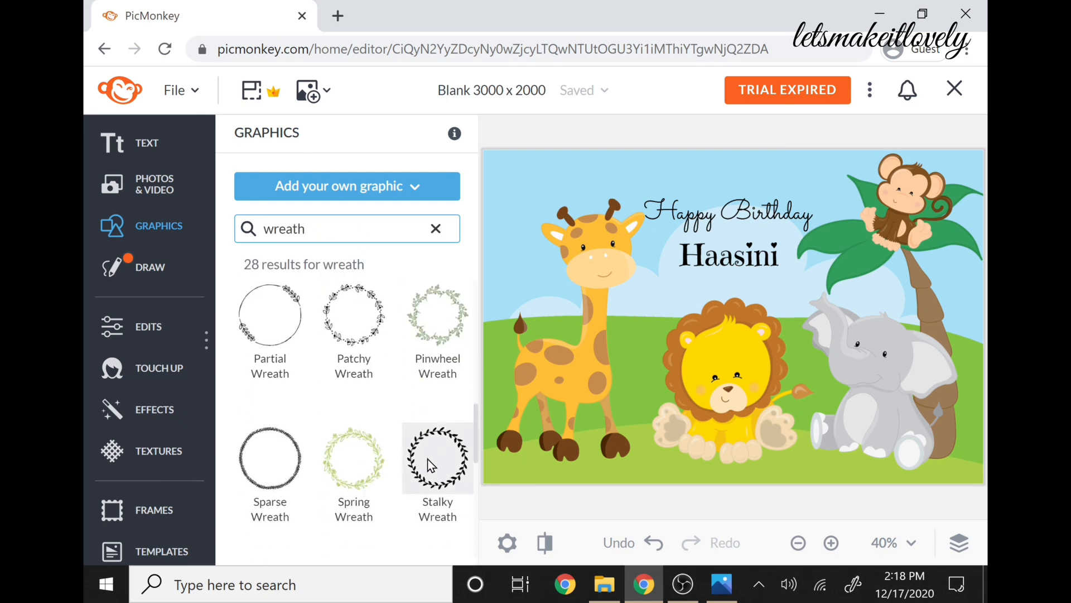
{"action": "left_click", "coordinate": [427, 459]}
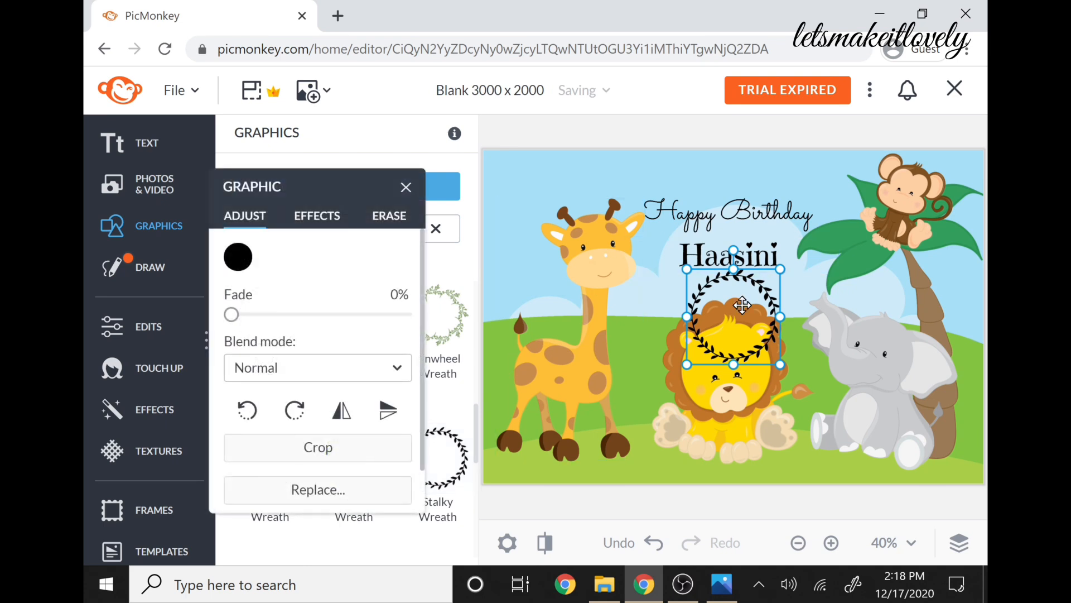
Step: Enlarge the wreath to about a quarter of the canvas width, hang only its lower arc in the canvas's upper-left corner, and flip it horizontally
{"action": "left_click_drag", "start_coordinate": [739, 309], "coordinate": [521, 169]}
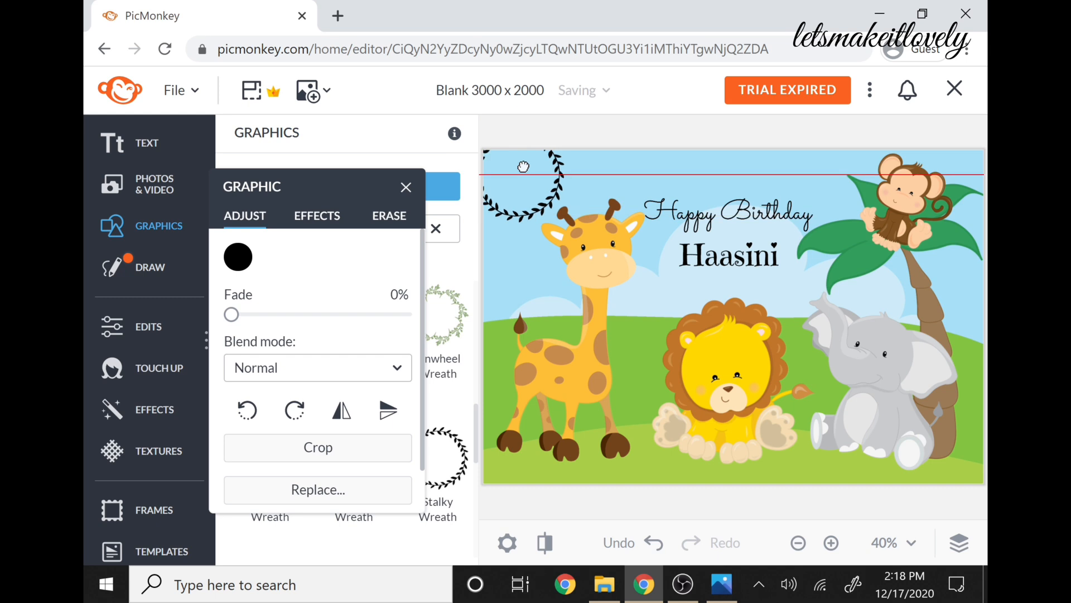
{"action": "left_click_drag", "start_coordinate": [564, 220], "coordinate": [593, 251]}
{"action": "left_click_drag", "start_coordinate": [514, 191], "coordinate": [504, 144]}
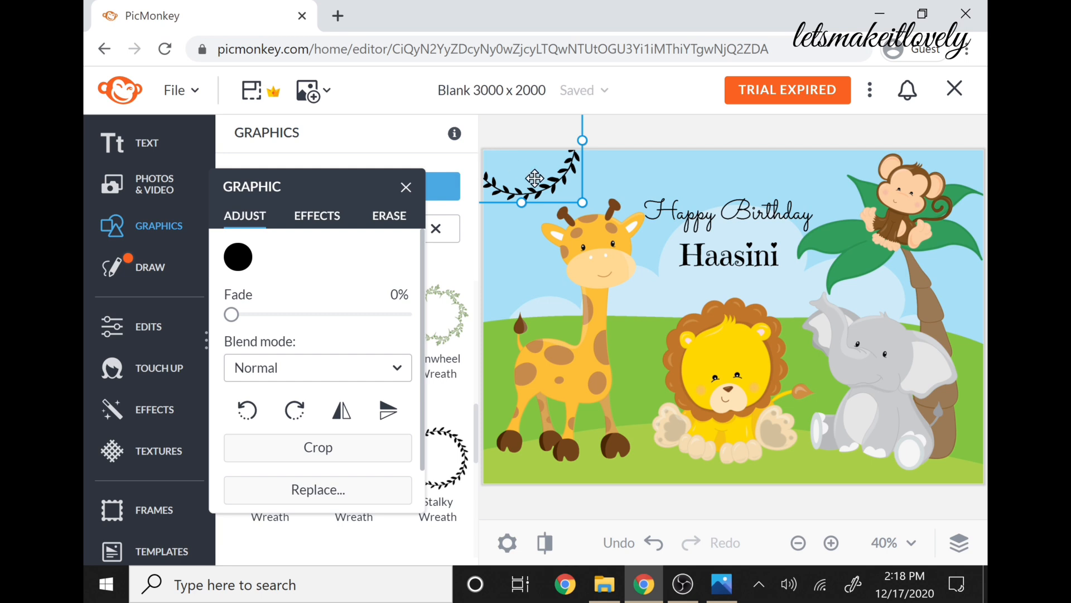
{"action": "left_click_drag", "start_coordinate": [546, 181], "coordinate": [548, 185]}
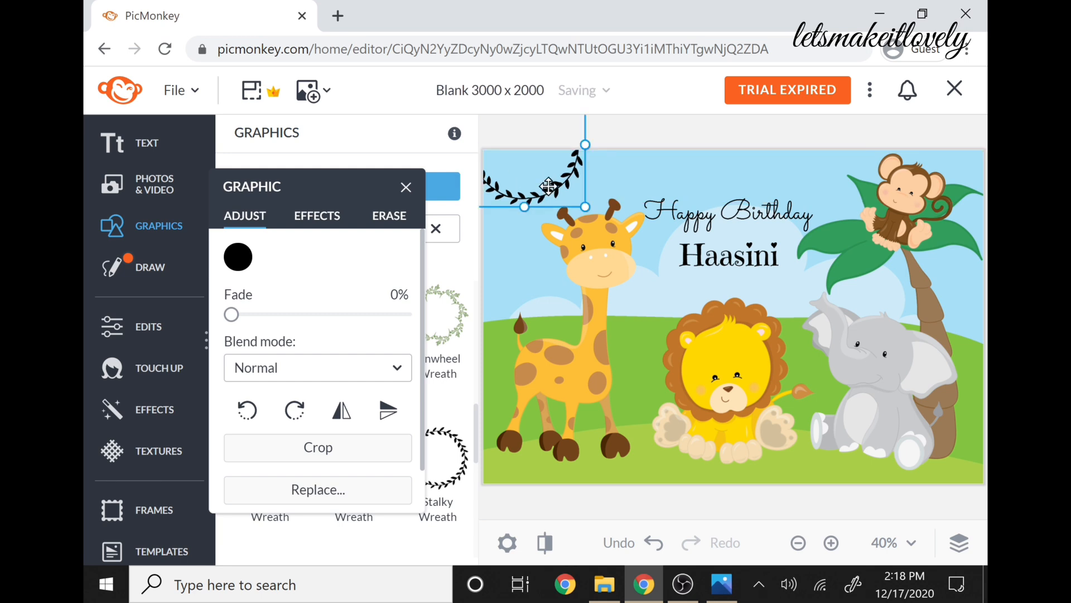
{"action": "left_click", "coordinate": [343, 415]}
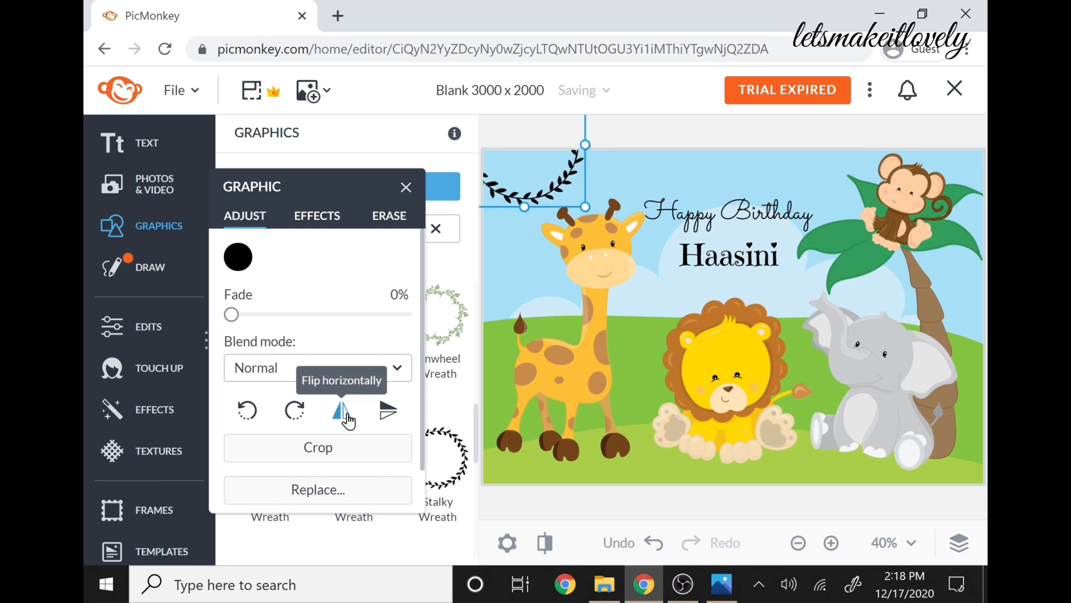
Step: Recolour the corner wreath bright green so that it looks like a hanging vine
{"action": "left_click", "coordinate": [237, 261]}
{"action": "left_click", "coordinate": [355, 133]}
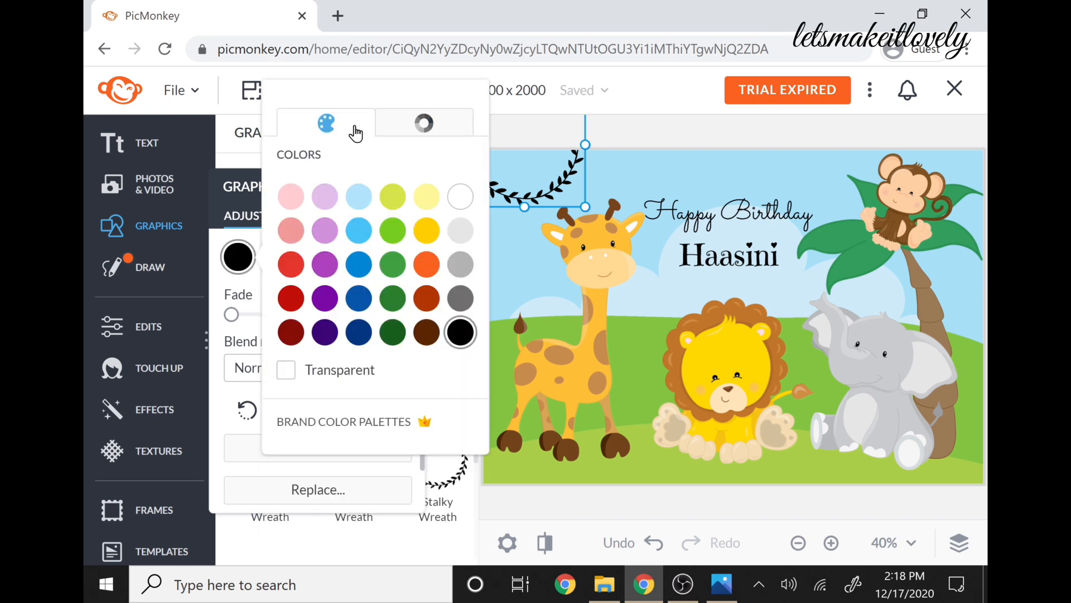
{"action": "left_click", "coordinate": [387, 235]}
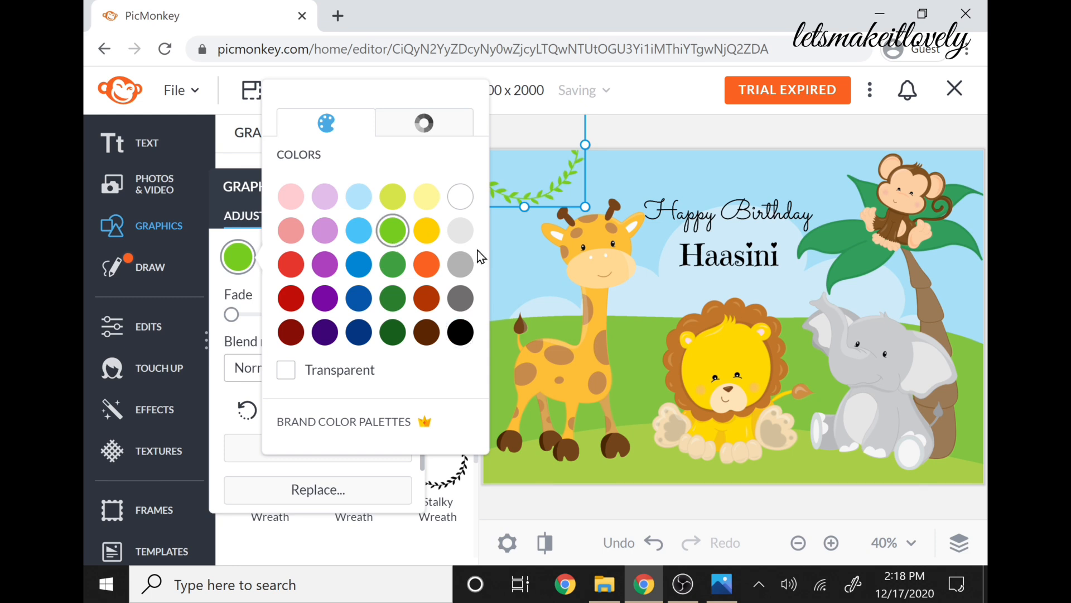
{"action": "left_click", "coordinate": [668, 171]}
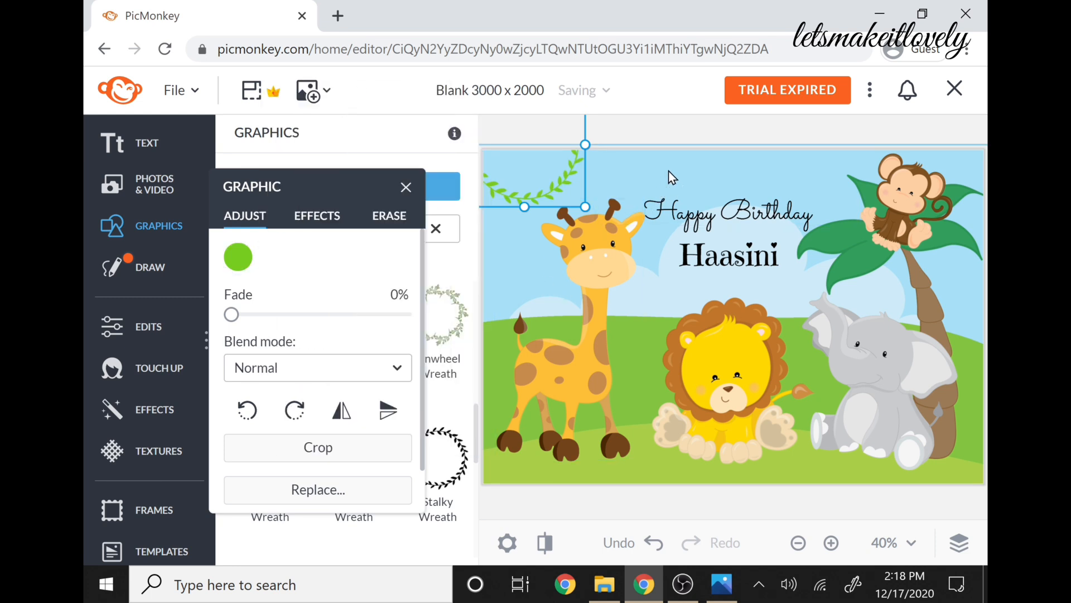
{"action": "left_click", "coordinate": [408, 188]}
Step: Add a second Stalky Wreath, hang its lower arc from the canvas's top edge beside the green vine, and flip it horizontally
{"action": "left_click", "coordinate": [434, 471]}
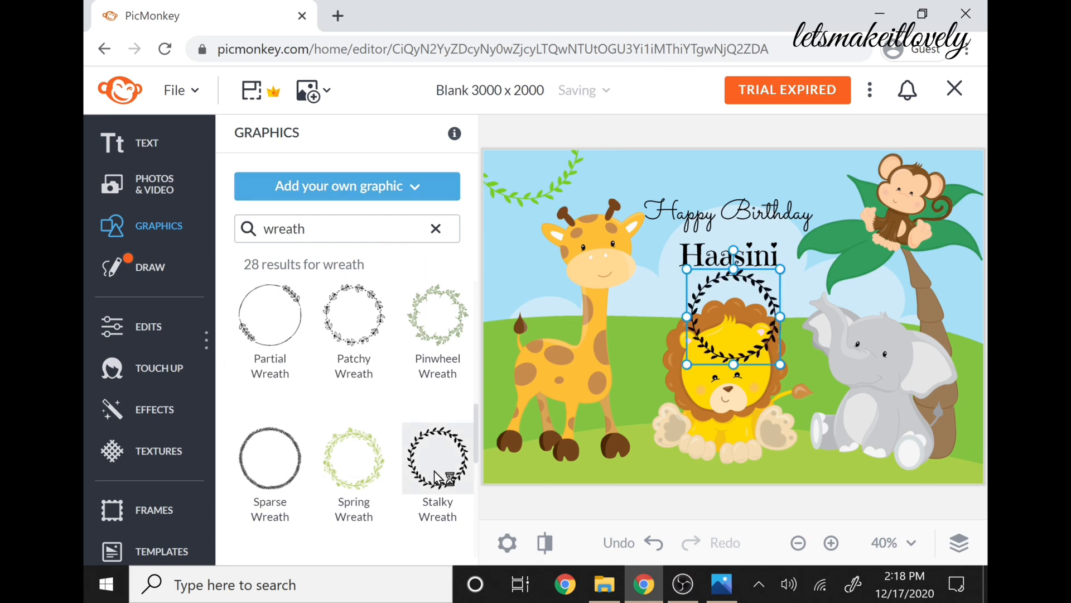
{"action": "left_click_drag", "start_coordinate": [733, 320], "coordinate": [612, 136]}
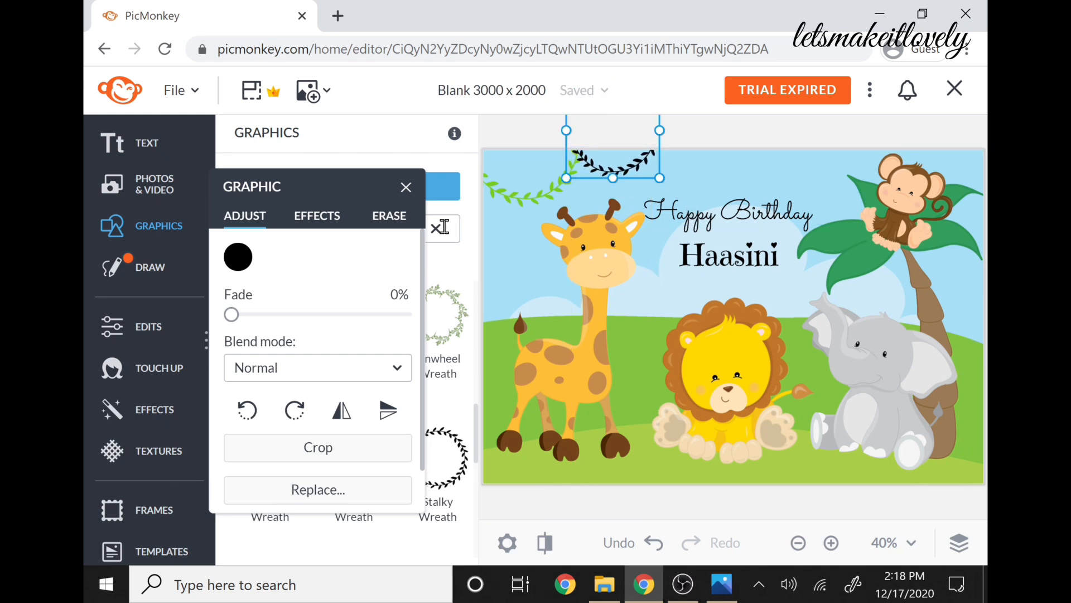
{"action": "left_click", "coordinate": [348, 415]}
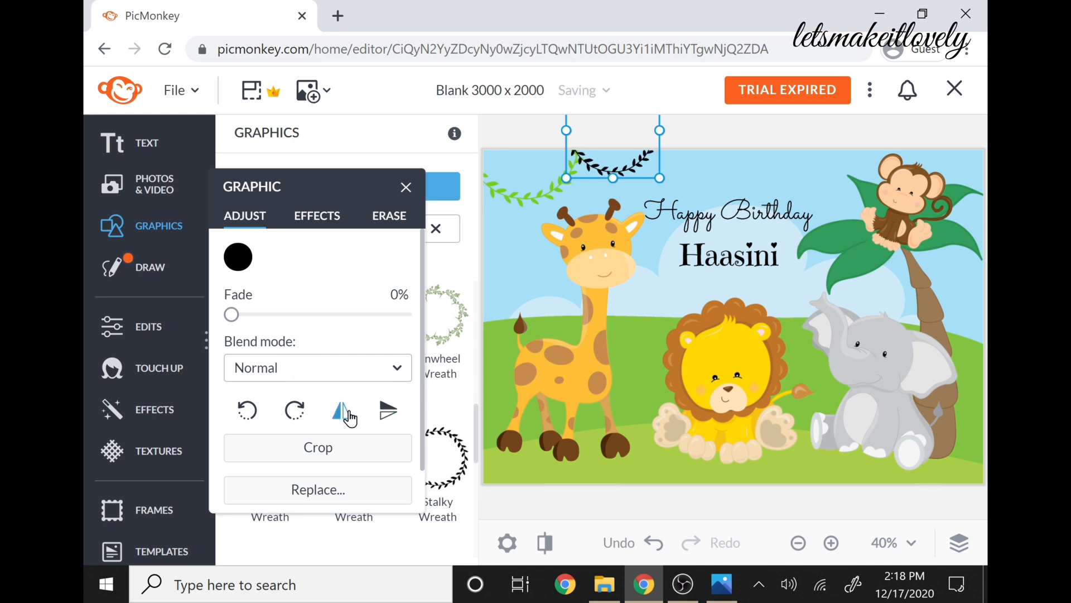
Step: Recolour the second wreath the same bright green as the first vine
{"action": "left_click", "coordinate": [240, 257]}
{"action": "left_click", "coordinate": [339, 134]}
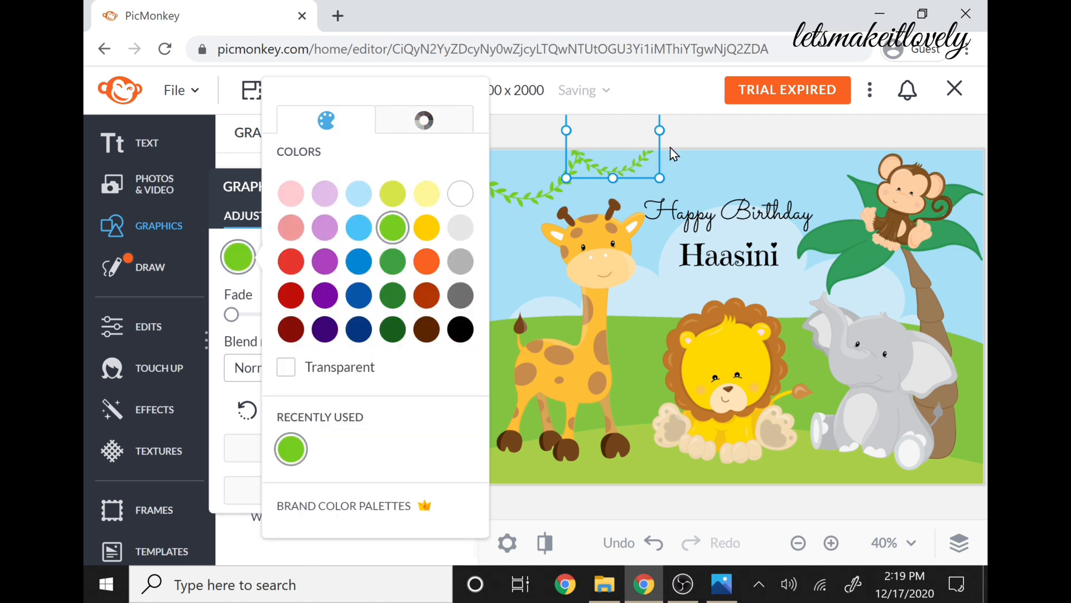
{"action": "left_click", "coordinate": [712, 135]}
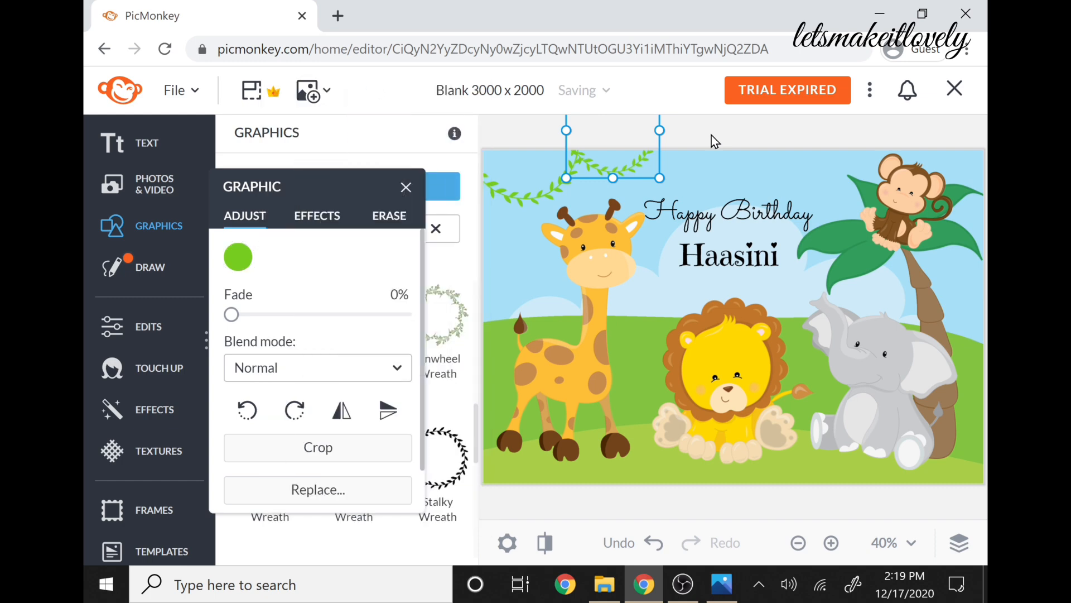
{"action": "left_click", "coordinate": [407, 187]}
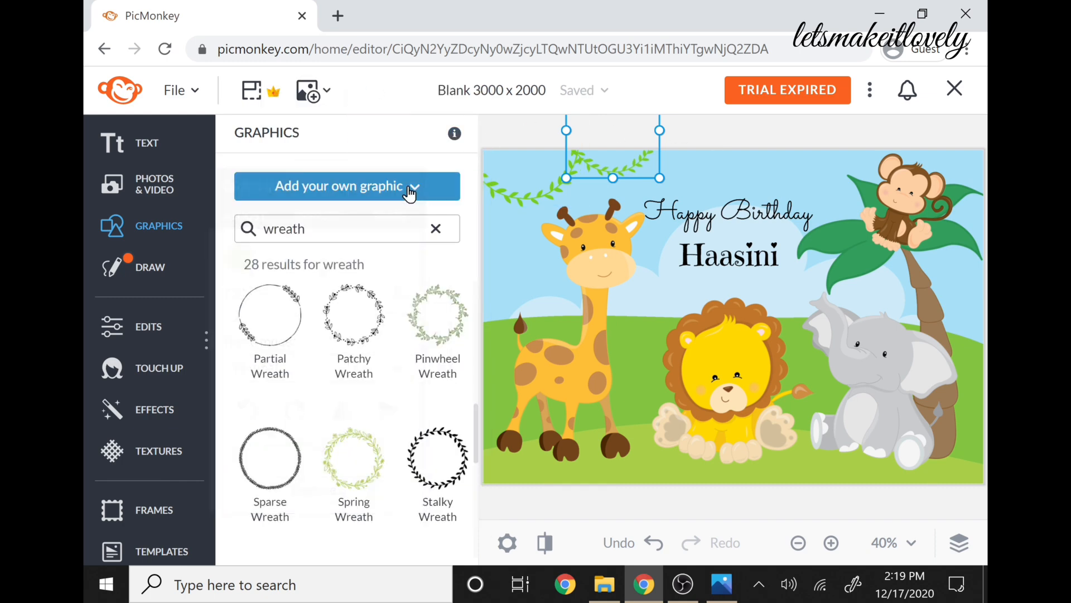
Step: Clear the wreath search and add the purple butterfly from the Buggles set in the Creatures graphics category
{"action": "left_click", "coordinate": [439, 229]}
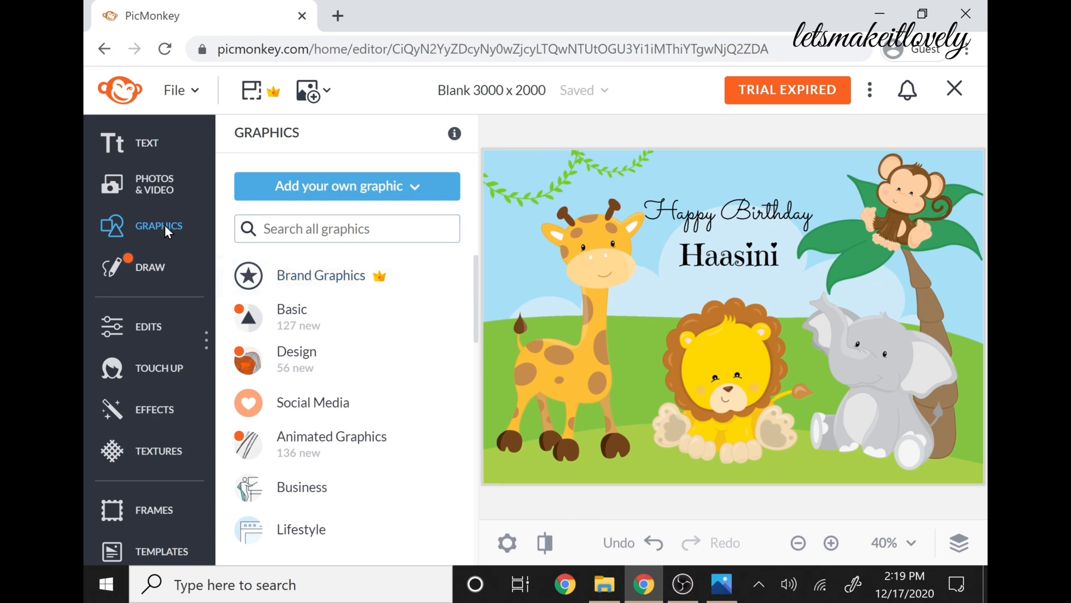
{"action": "scroll", "coordinate": [388, 404], "scroll_direction": "down", "scroll_amount": 4}
{"action": "scroll", "coordinate": [389, 404], "scroll_direction": "down", "scroll_amount": 10}
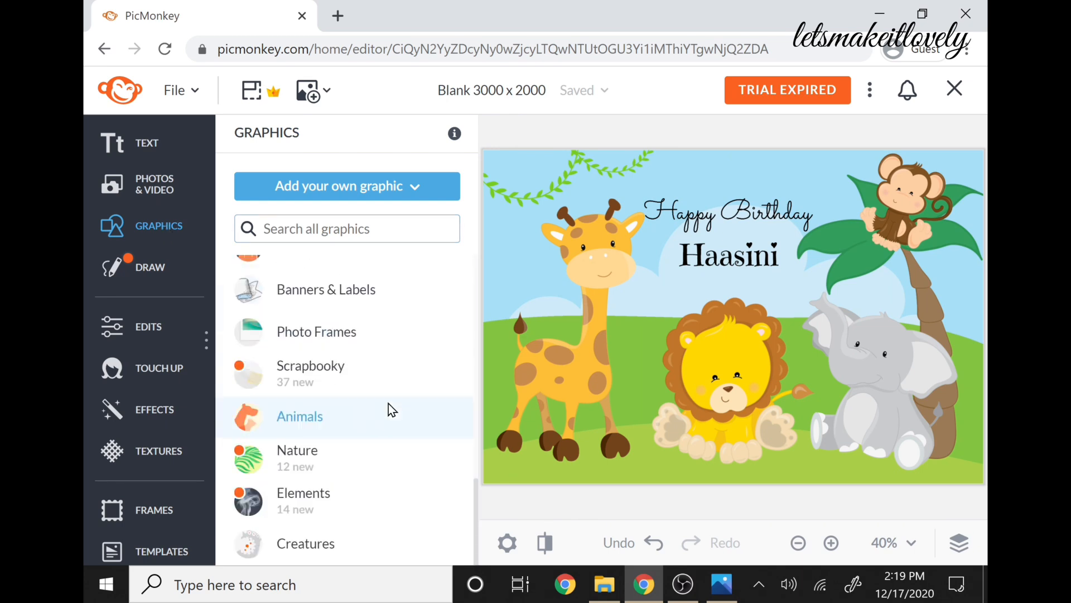
{"action": "left_click", "coordinate": [305, 541]}
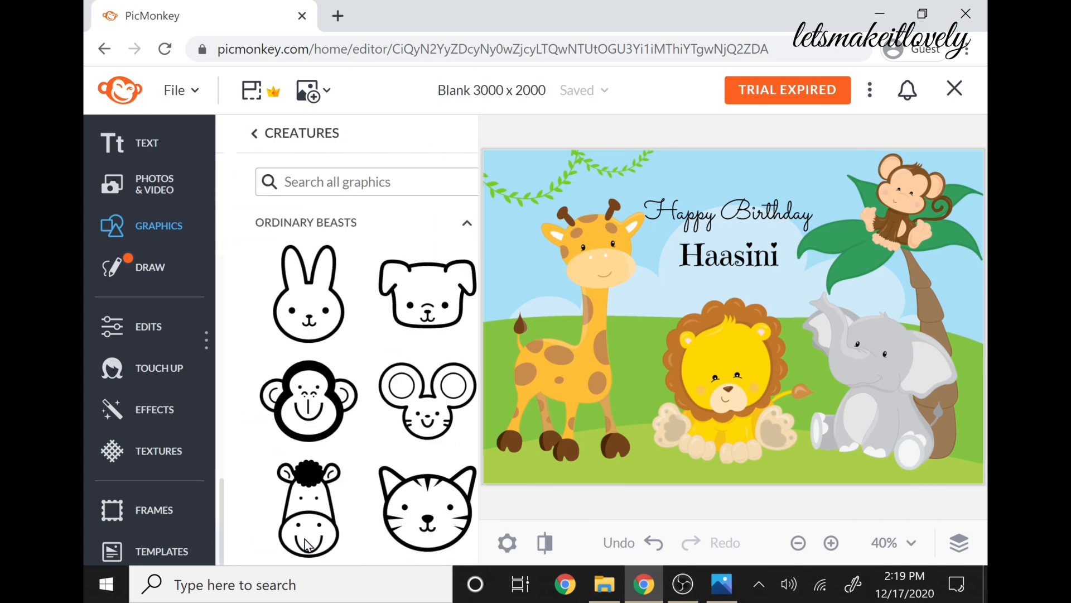
{"action": "scroll", "coordinate": [453, 400], "scroll_direction": "down", "scroll_amount": 12}
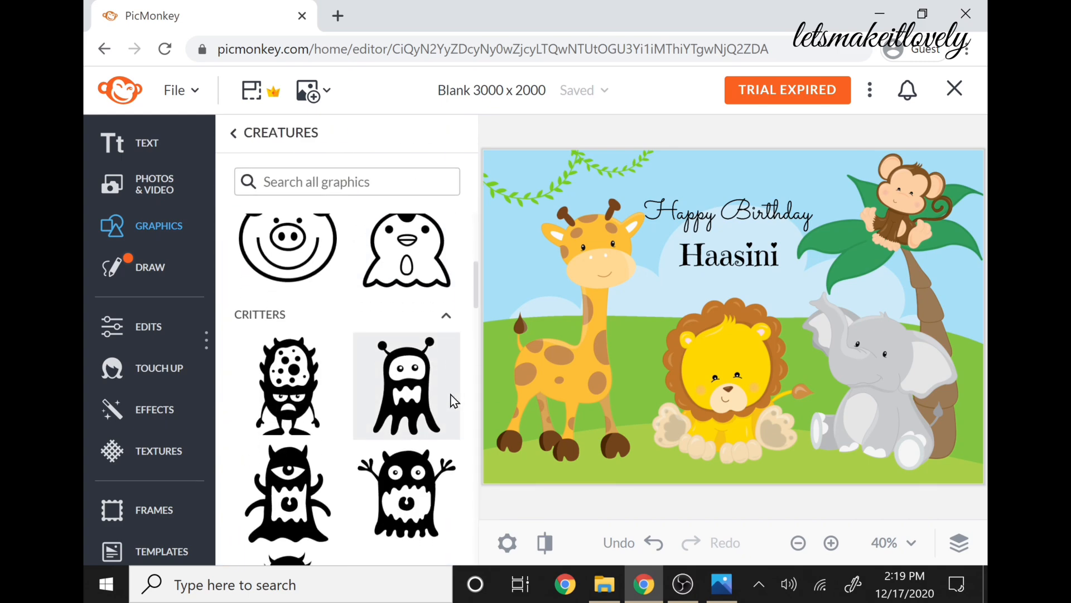
{"action": "scroll", "coordinate": [452, 401], "scroll_direction": "down", "scroll_amount": 4}
{"action": "scroll", "coordinate": [450, 399], "scroll_direction": "up", "scroll_amount": 1}
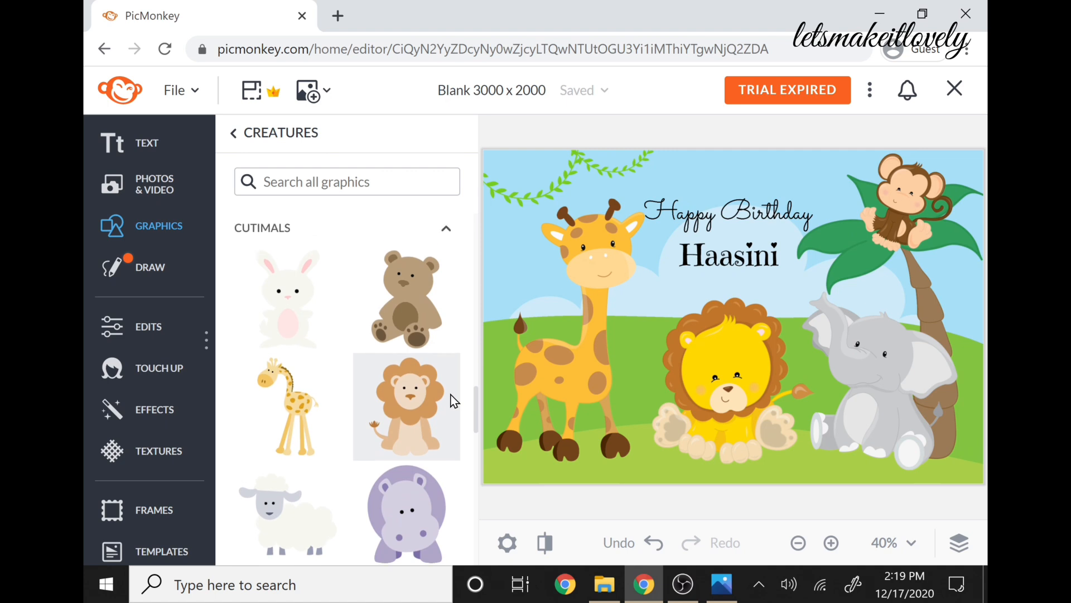
{"action": "scroll", "coordinate": [399, 514], "scroll_direction": "down", "scroll_amount": 6}
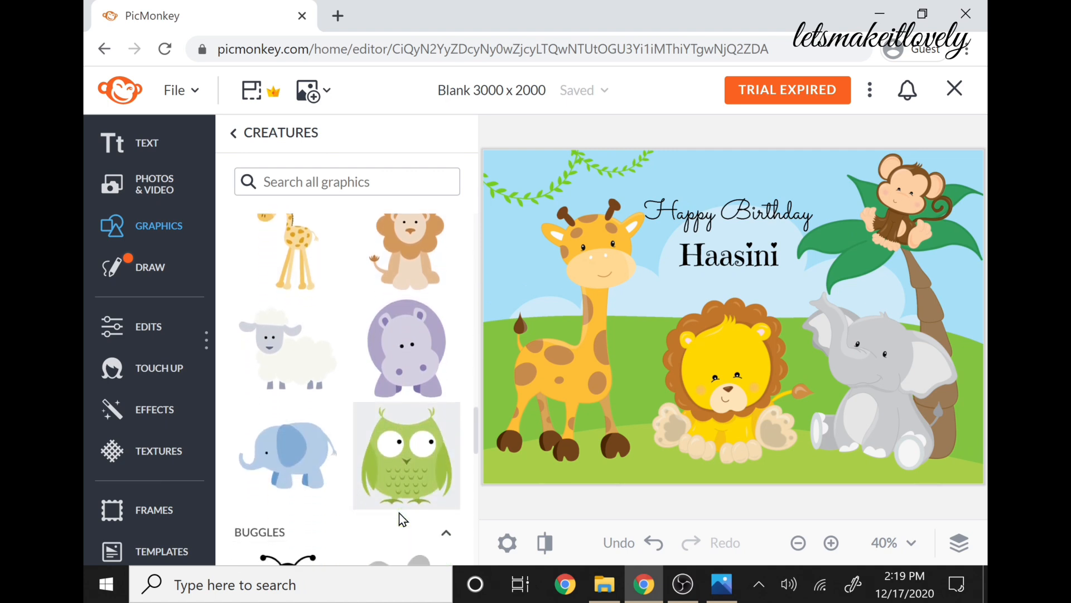
{"action": "scroll", "coordinate": [400, 513], "scroll_direction": "down", "scroll_amount": 1}
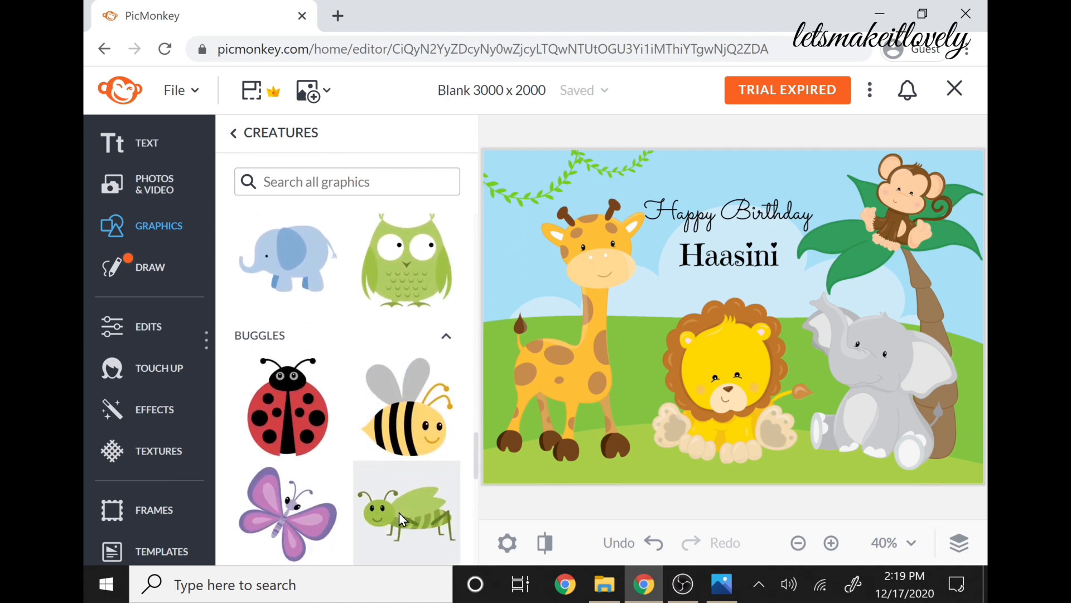
{"action": "scroll", "coordinate": [399, 514], "scroll_direction": "down", "scroll_amount": 2}
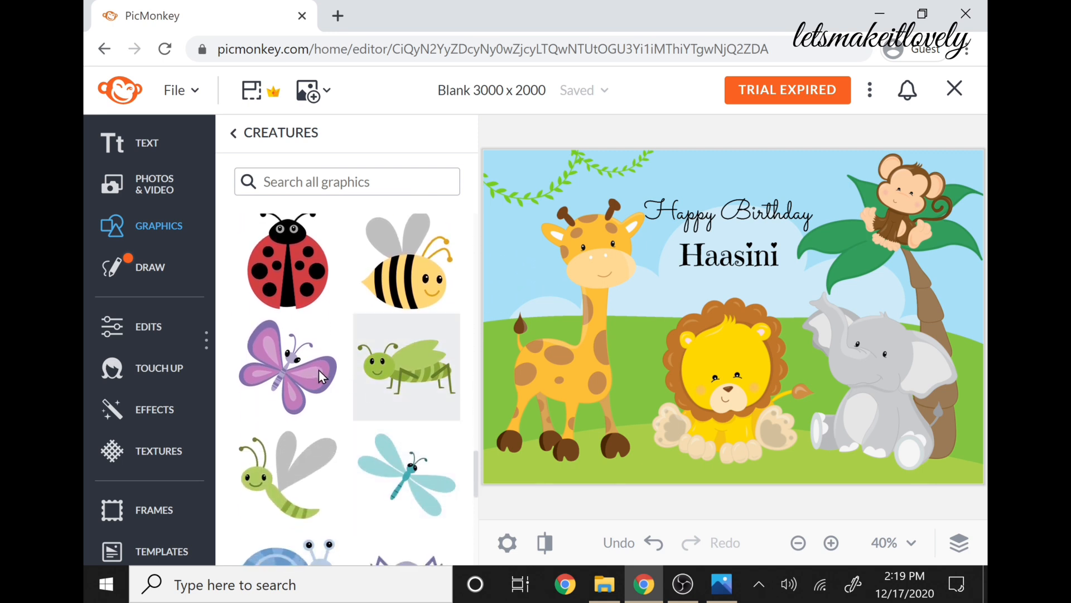
{"action": "left_click", "coordinate": [306, 371]}
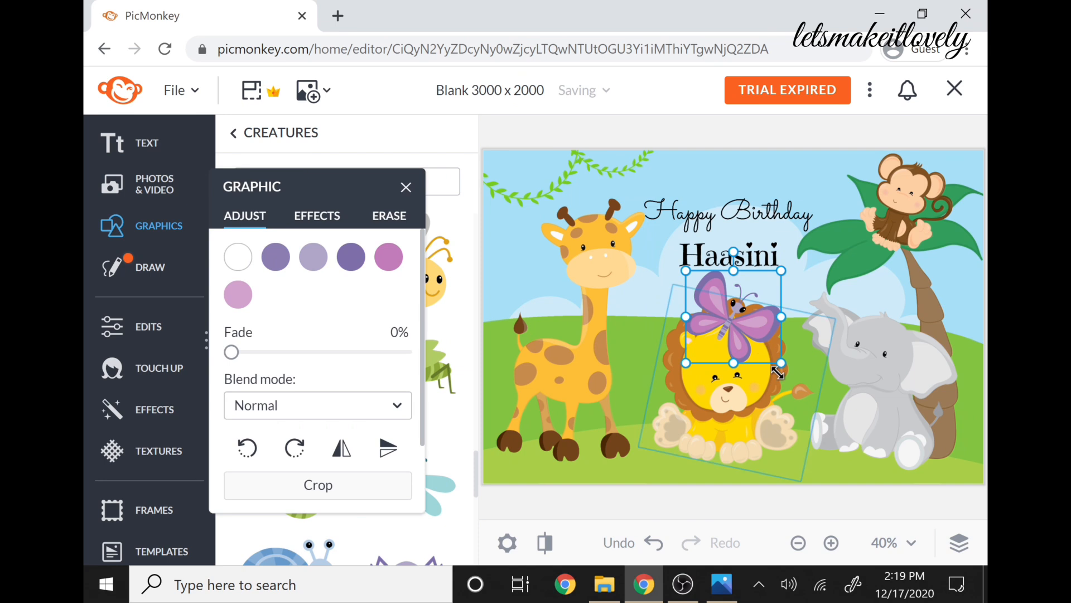
Step: Shrink the butterfly to less than half size, place it just below the end of the name text, and flip it horizontally
{"action": "left_click_drag", "start_coordinate": [781, 363], "coordinate": [795, 287]}
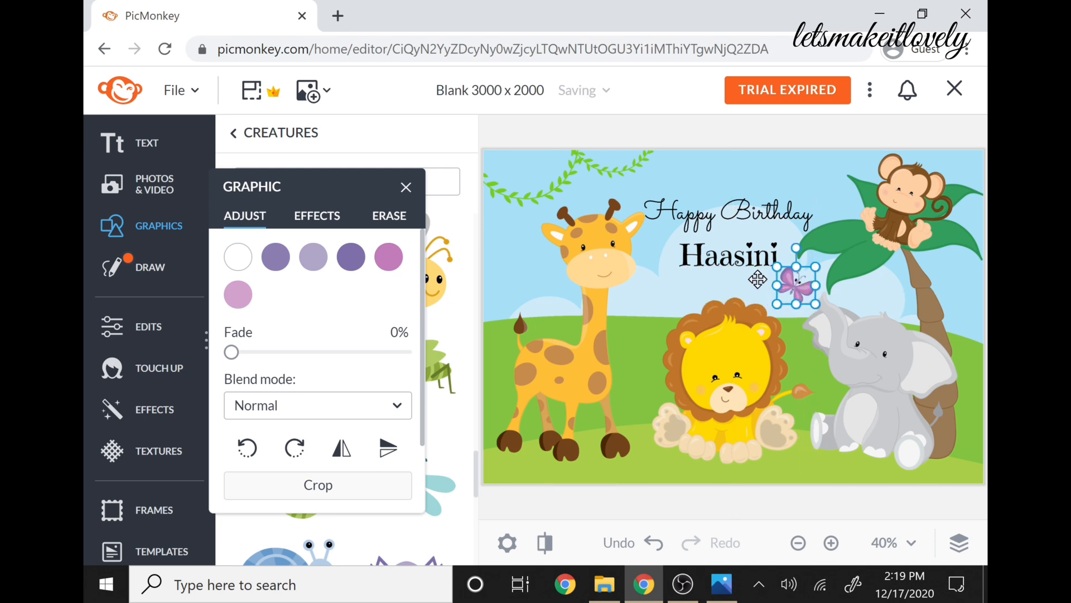
{"action": "left_click", "coordinate": [343, 451]}
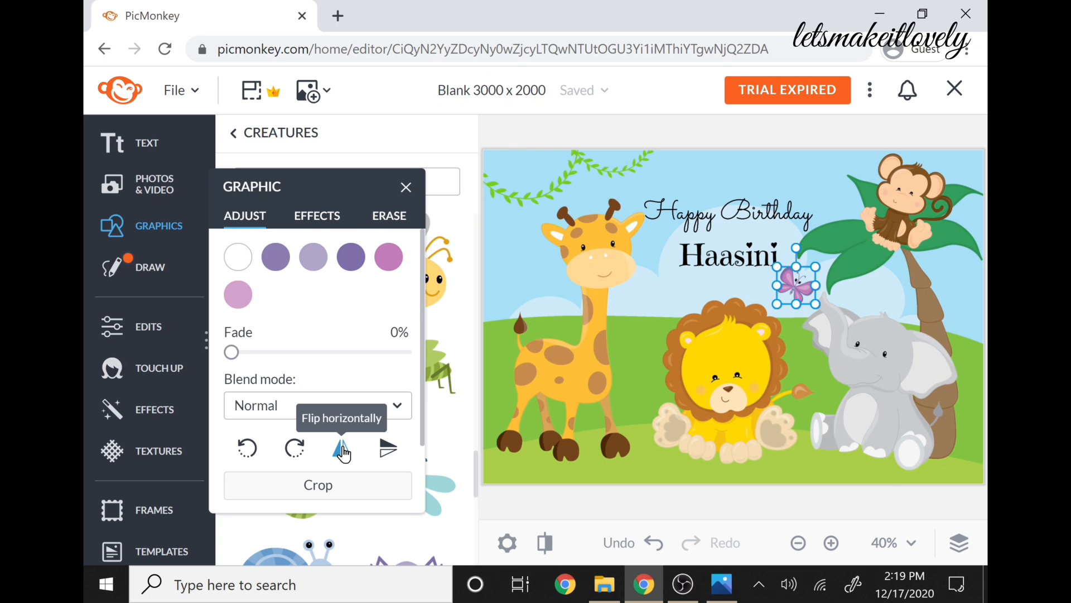
{"action": "left_click", "coordinate": [344, 453]}
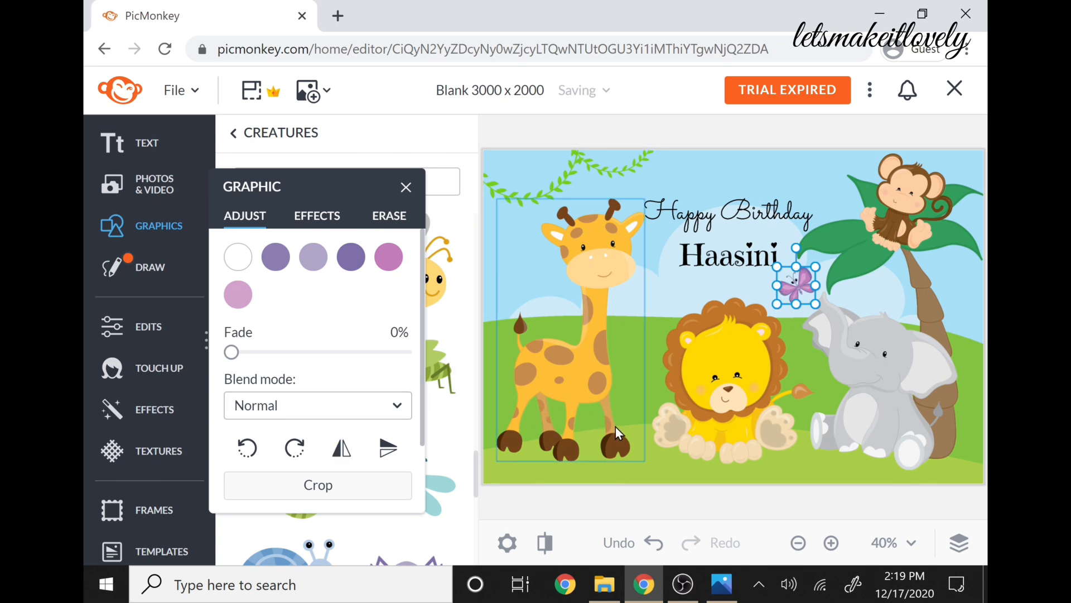
{"action": "left_click", "coordinate": [740, 496]}
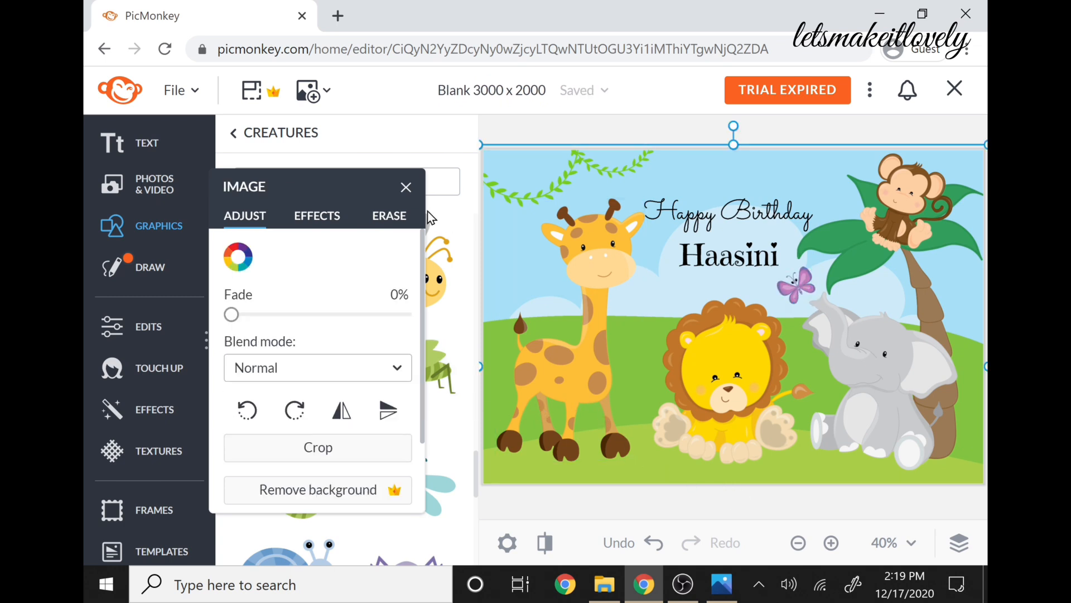
{"action": "left_click", "coordinate": [406, 188]}
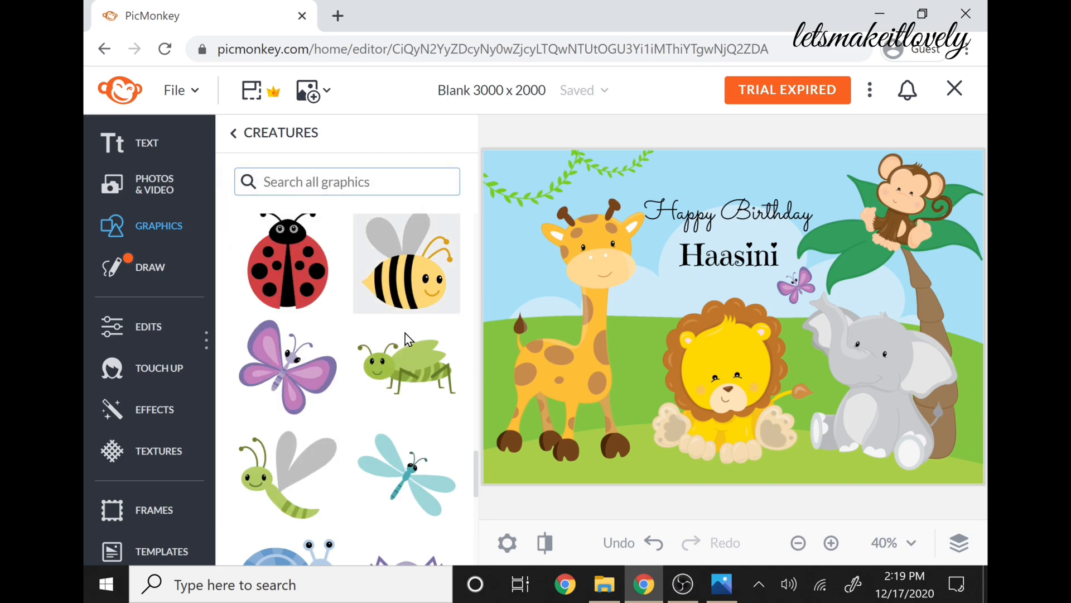
Step: Add the green grasshopper graphic, shrink it to about half size on the upper-left corner vine, and flip it horizontally
{"action": "left_click", "coordinate": [400, 371]}
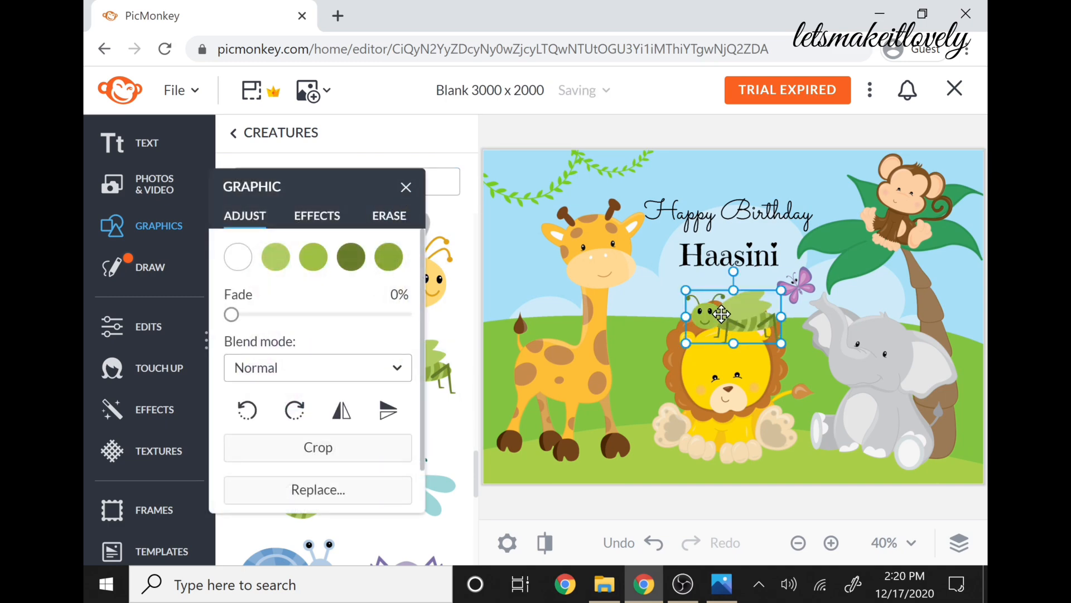
{"action": "left_click_drag", "start_coordinate": [722, 313], "coordinate": [519, 180]}
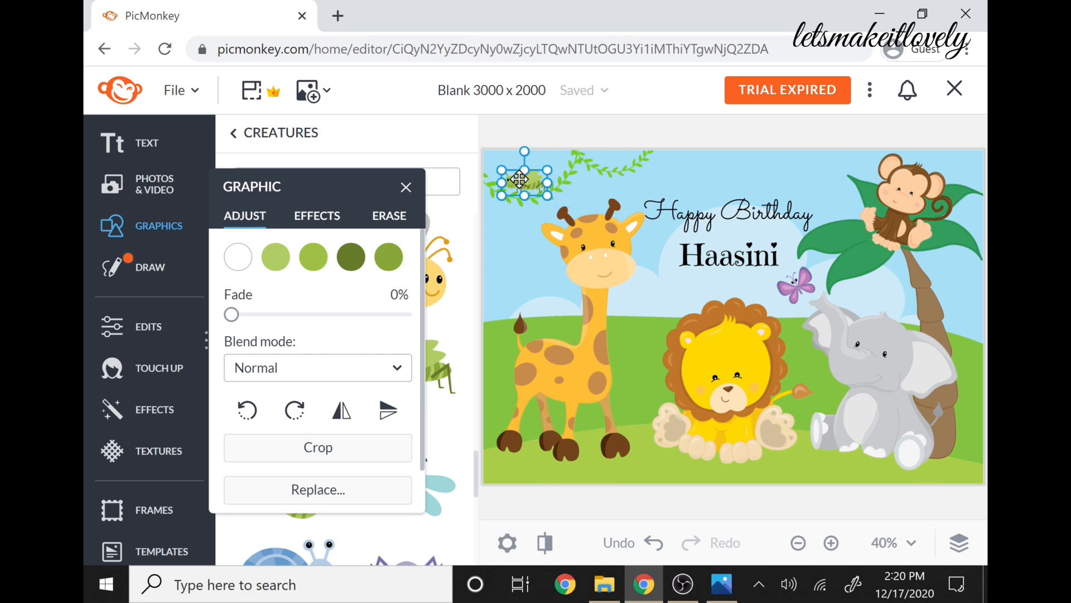
{"action": "left_click", "coordinate": [342, 410]}
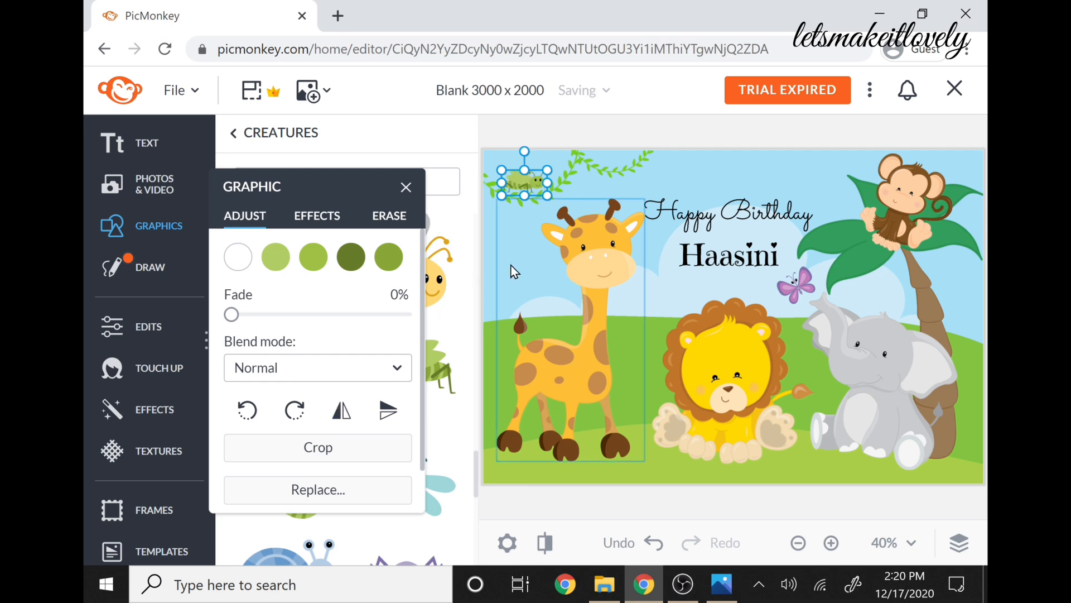
{"action": "left_click", "coordinate": [698, 133]}
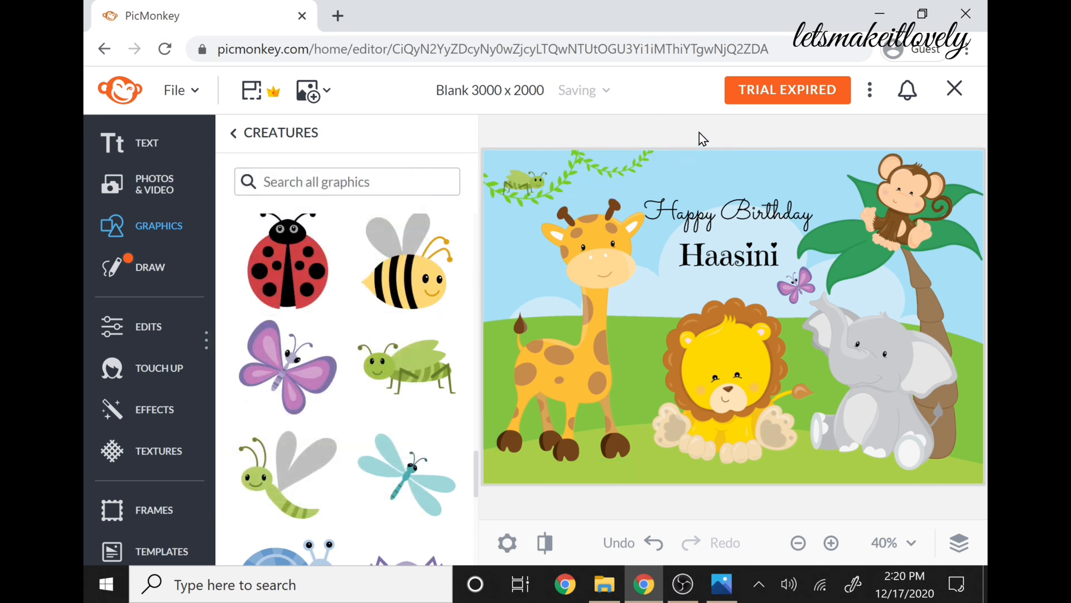
Step: Shrink the grasshopper slightly and move it closer to the canvas's left edge so that it sits on the vine
{"action": "left_click", "coordinate": [531, 185]}
{"action": "left_click_drag", "start_coordinate": [531, 185], "coordinate": [523, 179]}
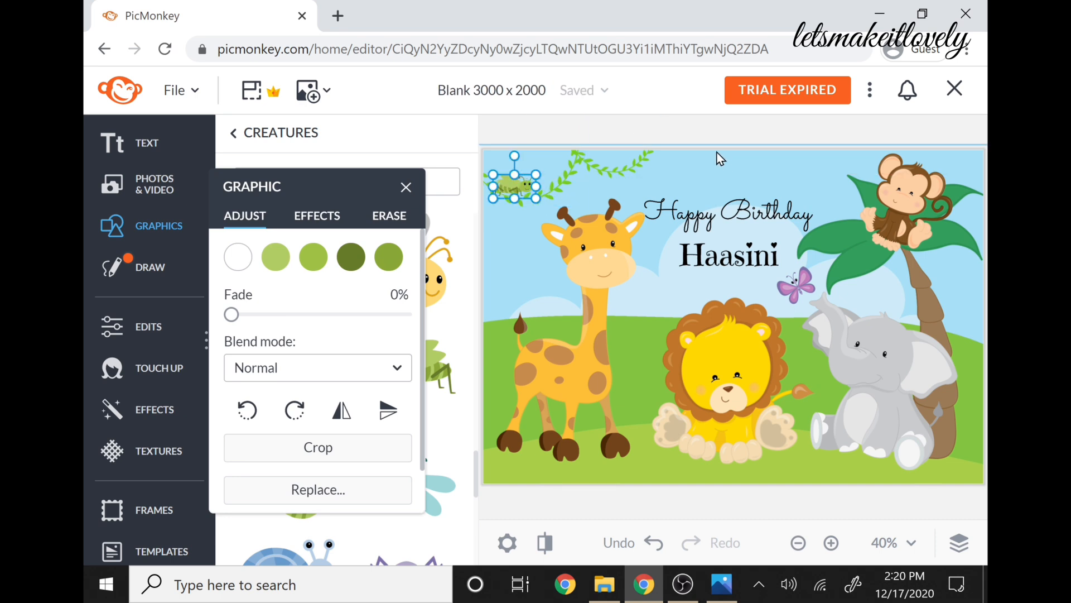
{"action": "left_click", "coordinate": [712, 131]}
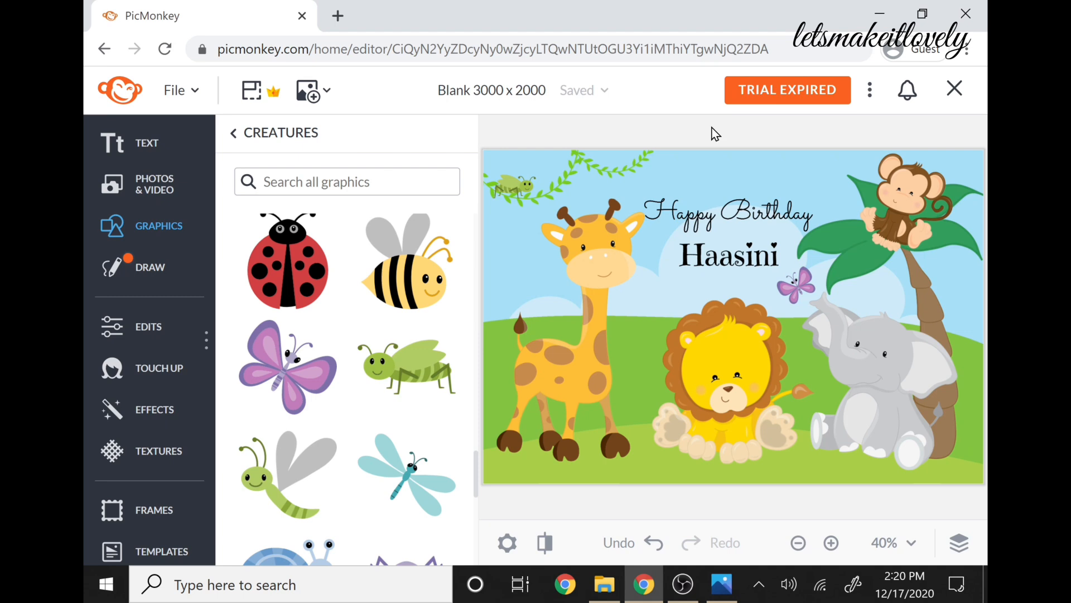
Step: Show where the design's download option is, and close the design to return to the home page
{"action": "left_click", "coordinate": [871, 89]}
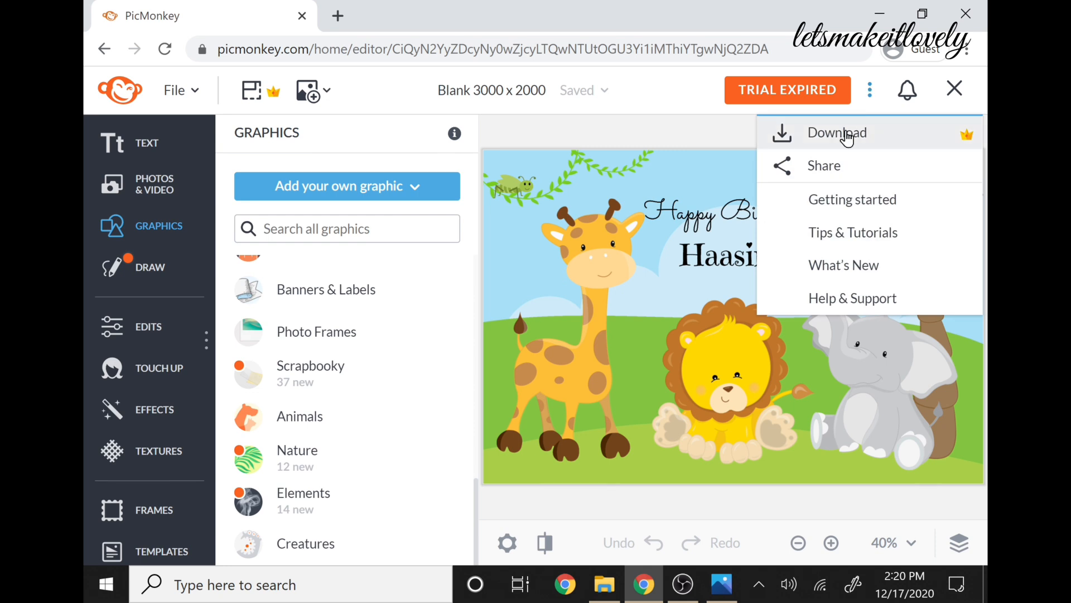
{"action": "left_click", "coordinate": [955, 89]}
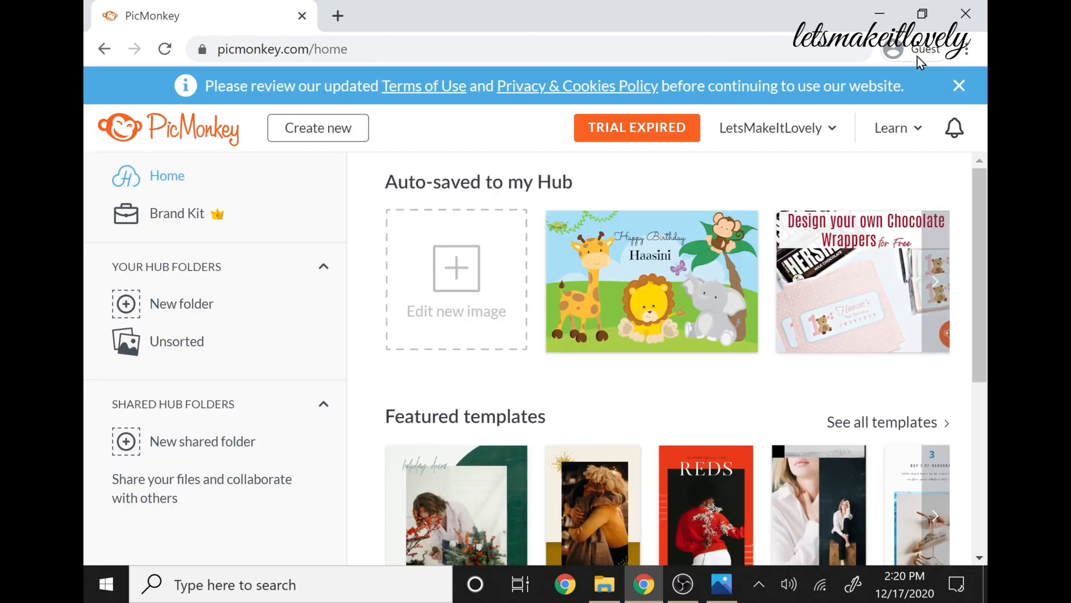
Step: Switch to Photos and view the finished SafariBdaFinal.jpg, GiftBagTag.jpg and Treats2.png designs
{"action": "key", "text": "alt+Tab"}
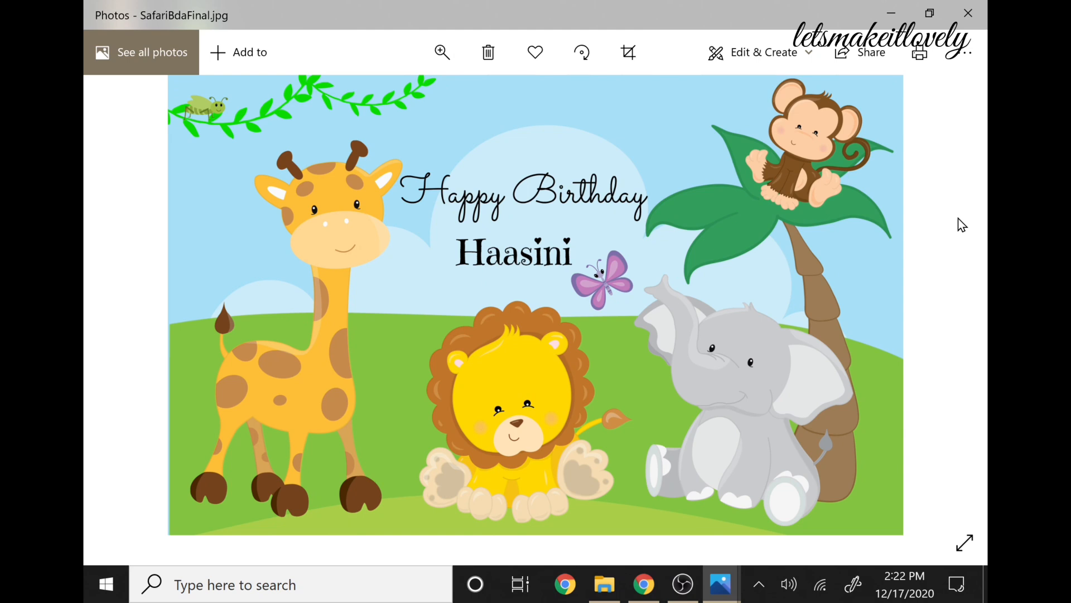
{"action": "left_click", "coordinate": [959, 222]}
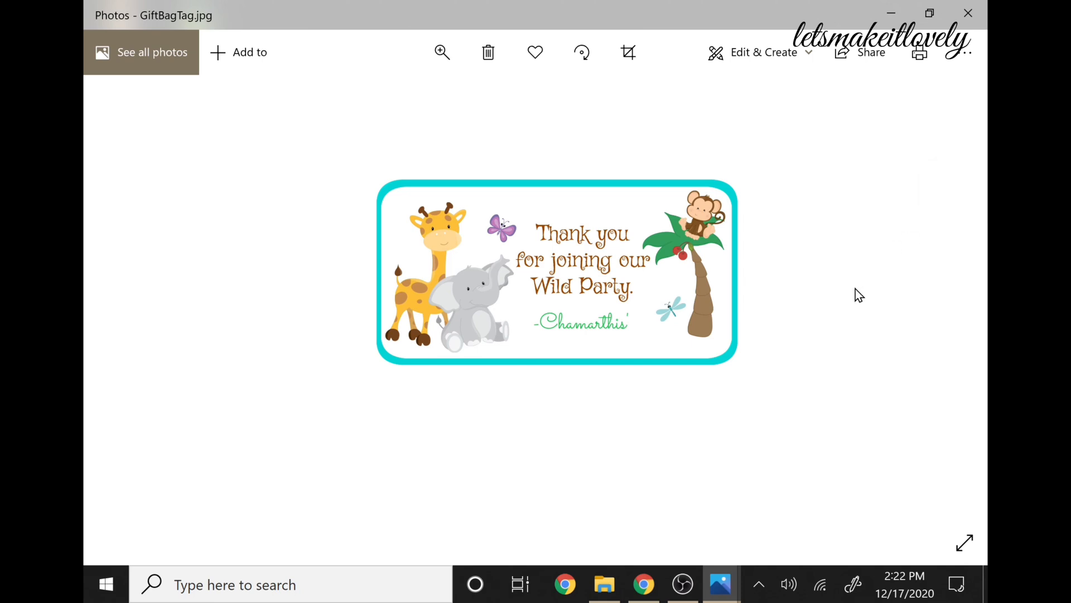
{"action": "key", "text": "Right"}
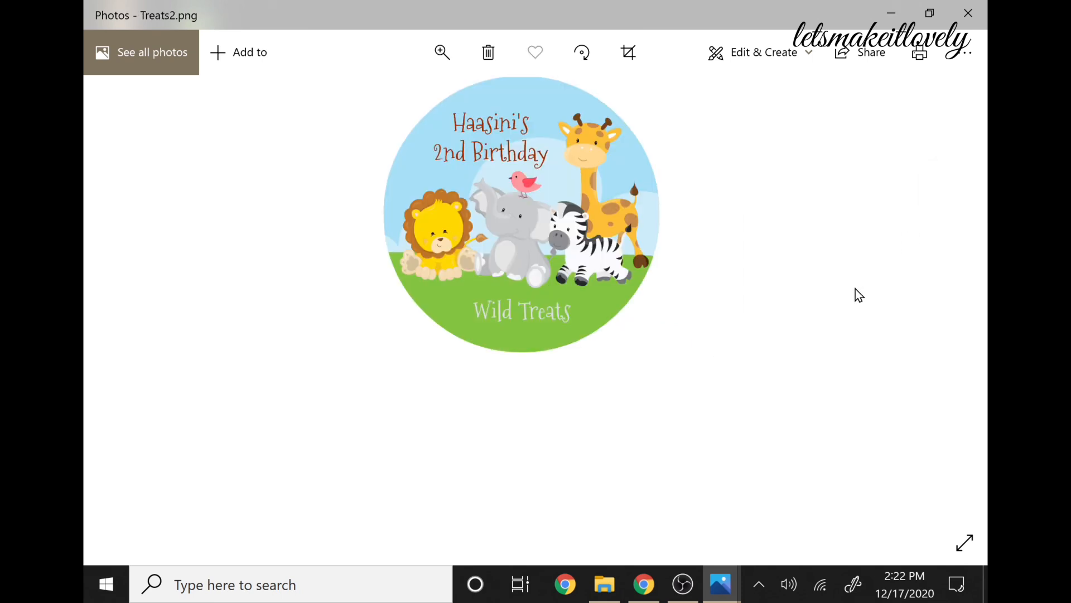